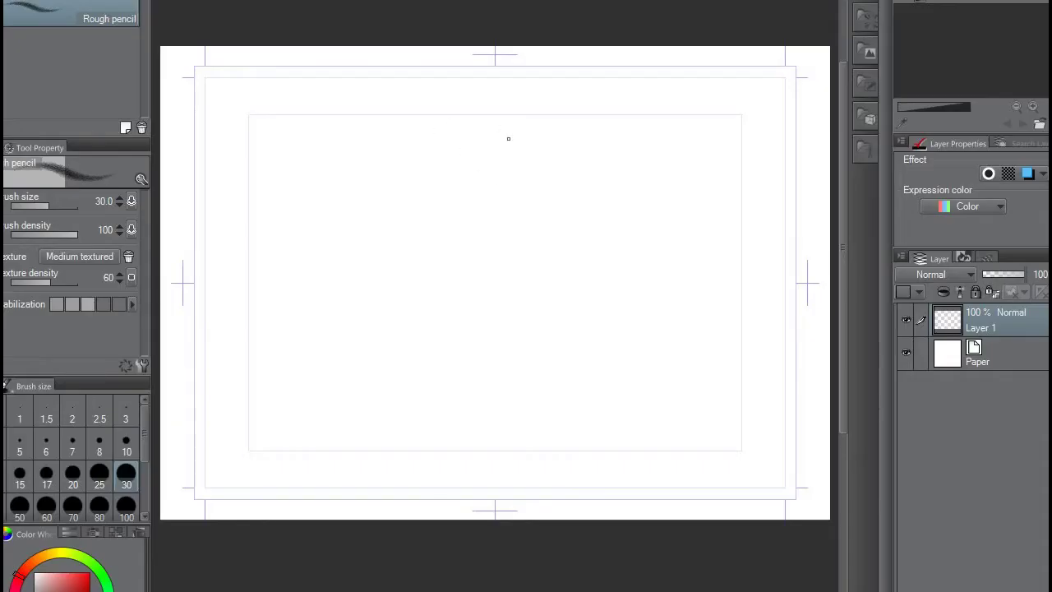
Step: Rough in the first curves of the head outline with the Rough pencil on Layer 1
{"action": "mouse_move", "coordinate": [430, 132]}
{"action": "left_mouse_down"}
{"action": "mouse_move", "coordinate": [451, 293]}
{"action": "mouse_move", "coordinate": [418, 207]}
{"action": "mouse_move", "coordinate": [436, 312]}
{"action": "mouse_move", "coordinate": [456, 354]}
{"action": "mouse_move", "coordinate": [561, 329]}
{"action": "mouse_move", "coordinate": [584, 225]}
{"action": "left_mouse_up"}
{"action": "mouse_move", "coordinate": [417, 158]}
{"action": "left_mouse_down"}
{"action": "mouse_move", "coordinate": [435, 132]}
{"action": "mouse_move", "coordinate": [578, 127]}
{"action": "mouse_move", "coordinate": [587, 273]}
{"action": "mouse_move", "coordinate": [518, 380]}
{"action": "left_mouse_up"}
Step: Add head construction lines: horizontal guideline, centre line, cheek, crown arcs and chin stroke
{"action": "left_click_drag", "start_coordinate": [568, 206], "coordinate": [409, 247]}
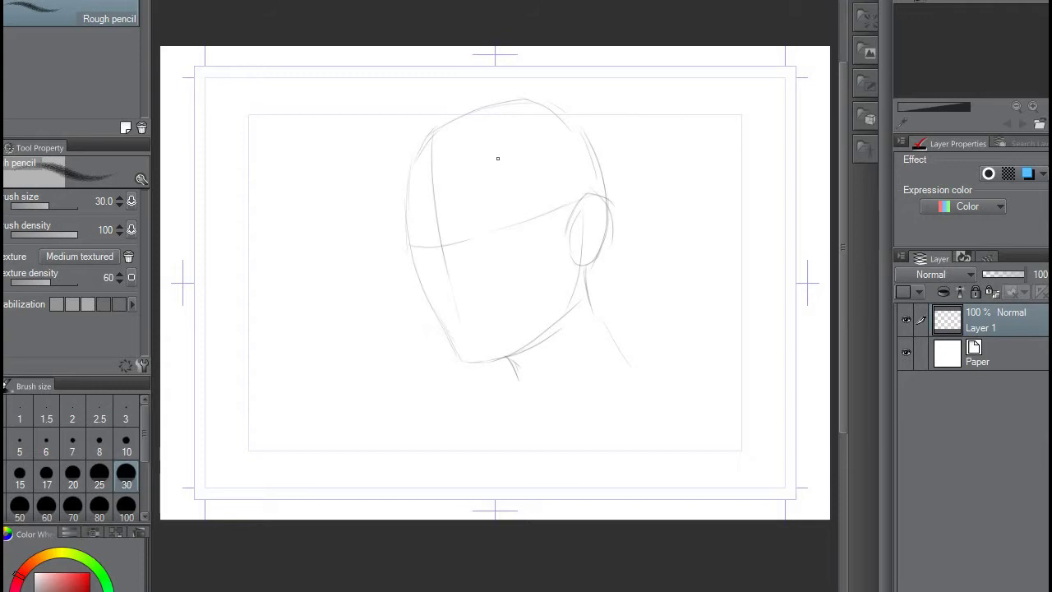
{"action": "left_click_drag", "start_coordinate": [500, 241], "coordinate": [531, 298]}
{"action": "left_click_drag", "start_coordinate": [485, 105], "coordinate": [586, 130]}
{"action": "left_click_drag", "start_coordinate": [469, 120], "coordinate": [494, 328]}
{"action": "left_click_drag", "start_coordinate": [418, 211], "coordinate": [431, 283]}
{"action": "mouse_move", "coordinate": [414, 161]}
{"action": "left_mouse_down"}
{"action": "mouse_move", "coordinate": [413, 246]}
{"action": "mouse_move", "coordinate": [436, 313]}
{"action": "left_mouse_up"}
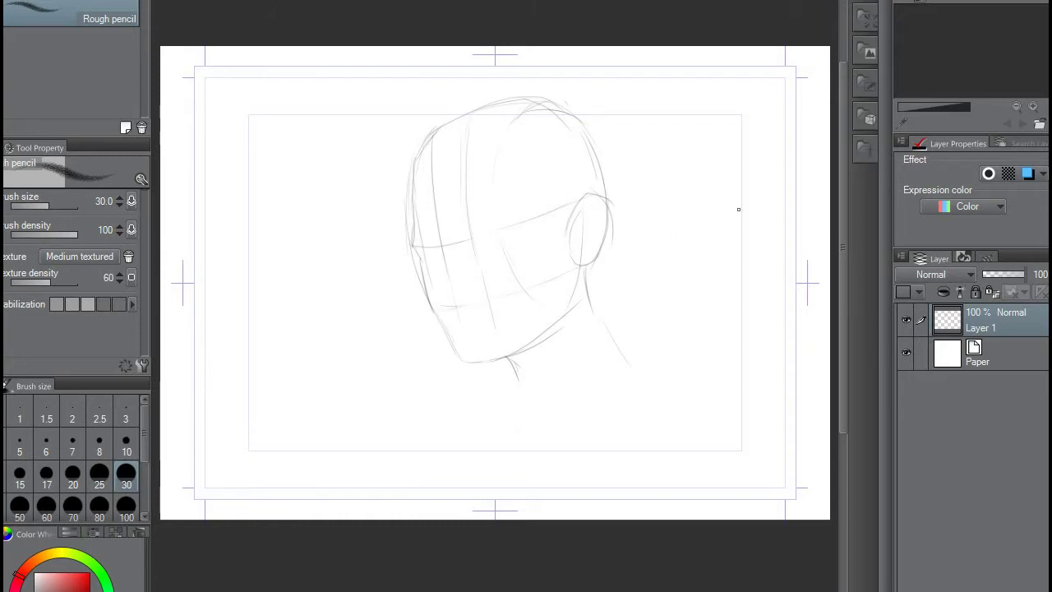
{"action": "left_click_drag", "start_coordinate": [501, 354], "coordinate": [485, 458]}
Step: Lasso-select the head and rotate it slightly counter-clockwise, then deselect
{"action": "key", "text": "m"}
{"action": "left_click_drag", "start_coordinate": [613, 345], "coordinate": [568, 374]}
{"action": "key", "text": "ctrl+t"}
{"action": "mouse_move", "coordinate": [682, 386]}
{"action": "left_mouse_down"}
{"action": "mouse_move", "coordinate": [505, 233]}
{"action": "mouse_move", "coordinate": [691, 362]}
{"action": "left_mouse_up"}
{"action": "key", "text": "Return"}
{"action": "key", "text": "ctrl+d"}
Step: Sketch both shoulder lines and darken the back of the ear and neck with the Rough pencil
{"action": "key", "text": "p"}
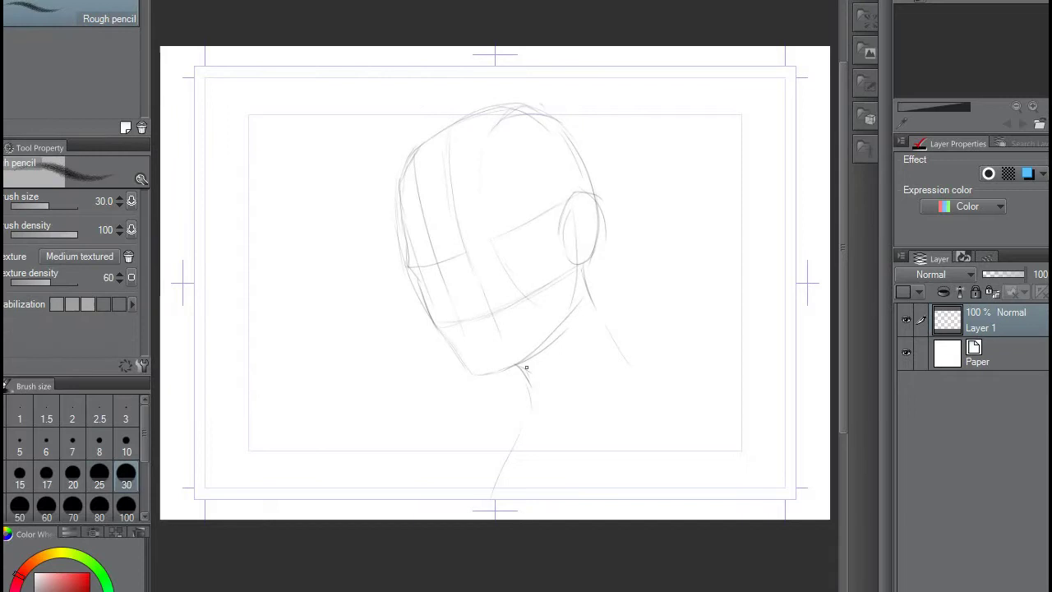
{"action": "left_click_drag", "start_coordinate": [509, 380], "coordinate": [385, 452]}
{"action": "left_click_drag", "start_coordinate": [438, 402], "coordinate": [513, 416]}
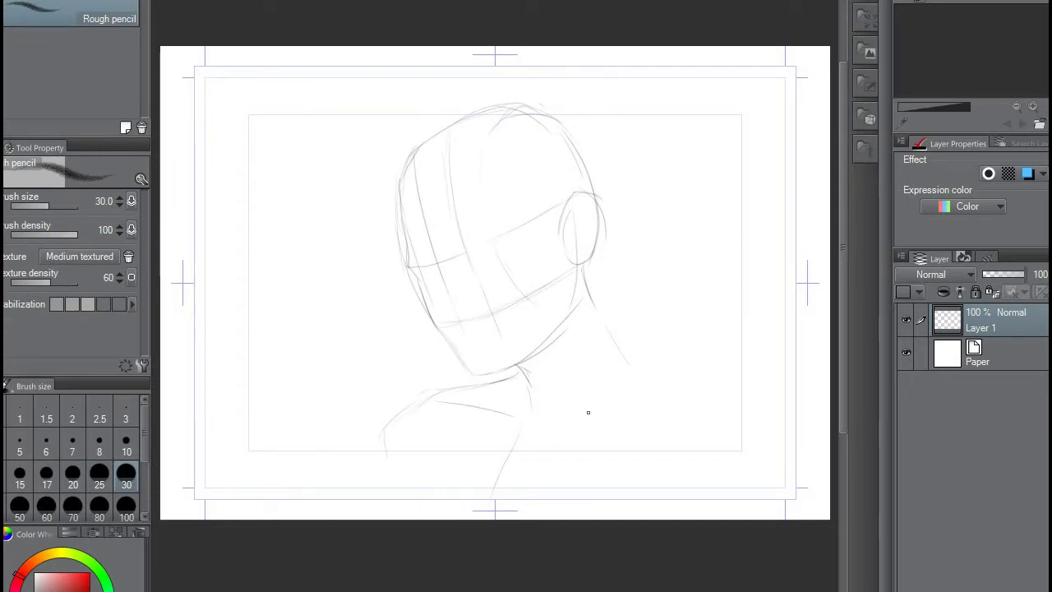
{"action": "left_click_drag", "start_coordinate": [622, 360], "coordinate": [809, 400]}
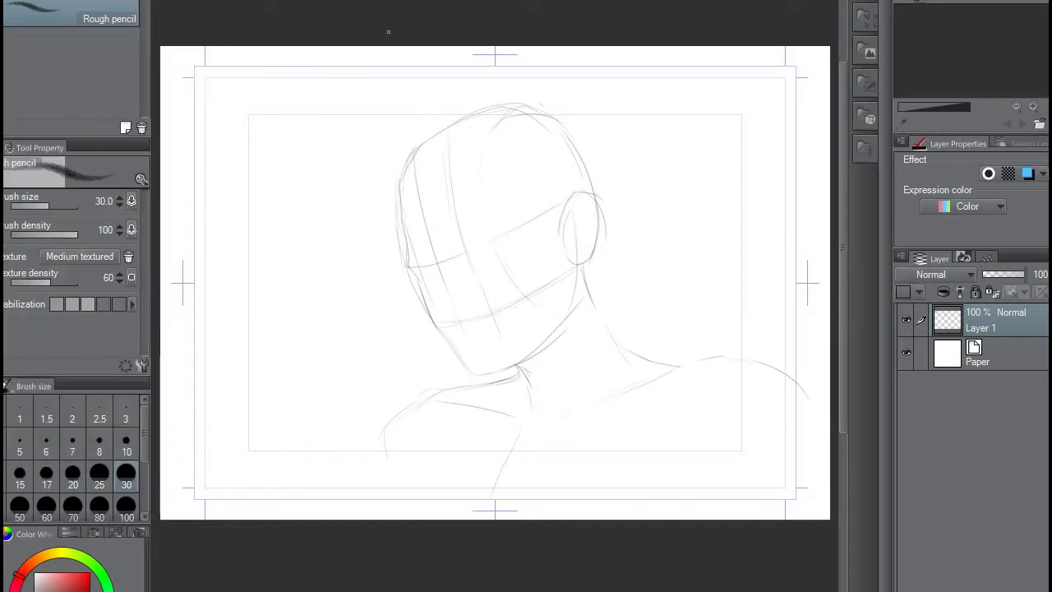
{"action": "left_click_drag", "start_coordinate": [602, 232], "coordinate": [591, 276]}
{"action": "left_click_drag", "start_coordinate": [589, 280], "coordinate": [617, 343]}
Step: Duplicate Layer 1, hide the original, and enlarge the copy to about 129%
{"action": "key", "text": "ctrl+c"}
{"action": "key", "text": "ctrl+v"}
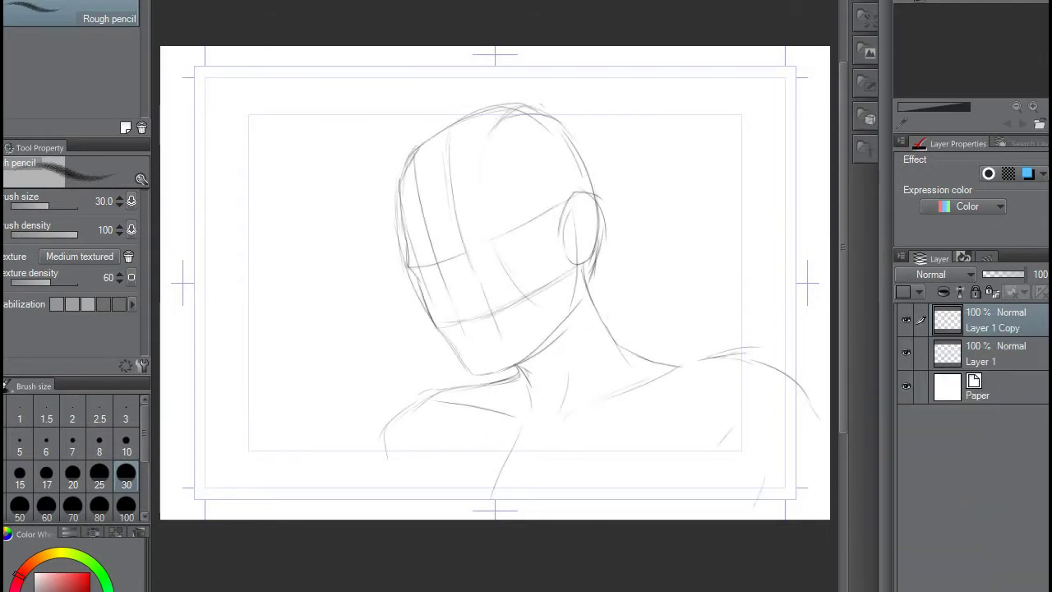
{"action": "key", "text": "ctrl+t"}
{"action": "left_click_drag", "start_coordinate": [338, 91], "coordinate": [329, 73]}
{"action": "key", "text": "Return"}
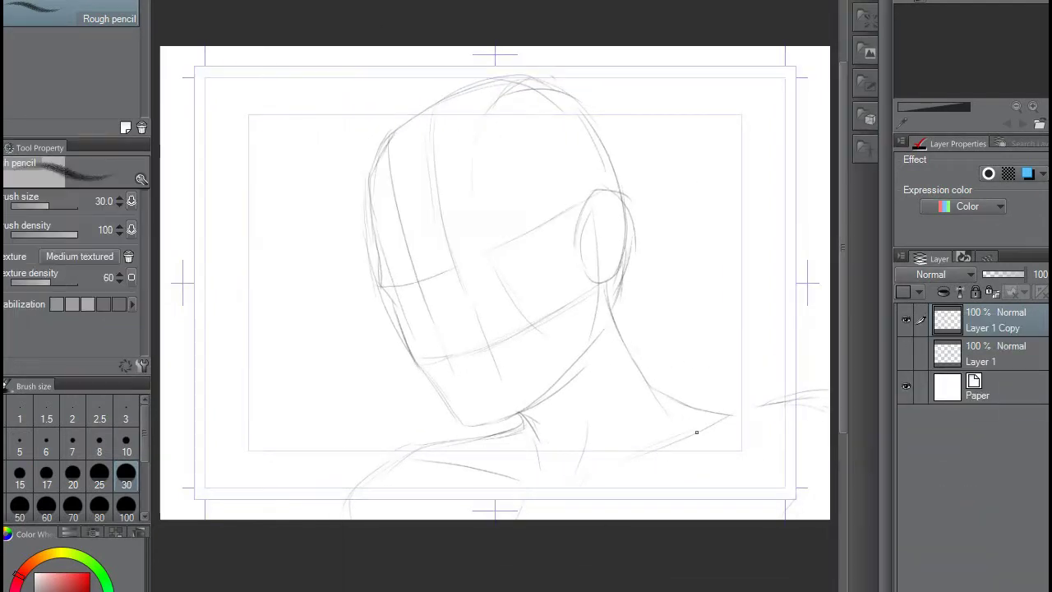
Step: Darken the brow guideline and jaw, and add an eye socket and cheek stroke
{"action": "left_click_drag", "start_coordinate": [504, 238], "coordinate": [436, 266]}
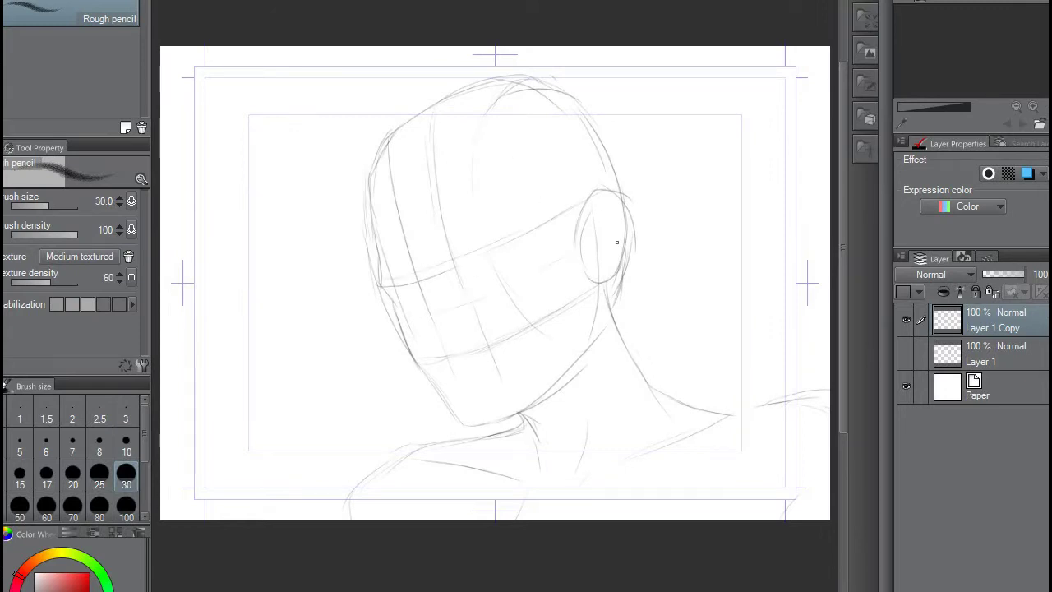
{"action": "mouse_move", "coordinate": [419, 339]}
{"action": "left_mouse_down"}
{"action": "mouse_move", "coordinate": [440, 360]}
{"action": "mouse_move", "coordinate": [454, 411]}
{"action": "mouse_move", "coordinate": [477, 425]}
{"action": "mouse_move", "coordinate": [509, 417]}
{"action": "mouse_move", "coordinate": [585, 313]}
{"action": "mouse_move", "coordinate": [593, 272]}
{"action": "left_mouse_up"}
{"action": "left_click_drag", "start_coordinate": [455, 278], "coordinate": [499, 282]}
{"action": "left_click_drag", "start_coordinate": [402, 280], "coordinate": [410, 315]}
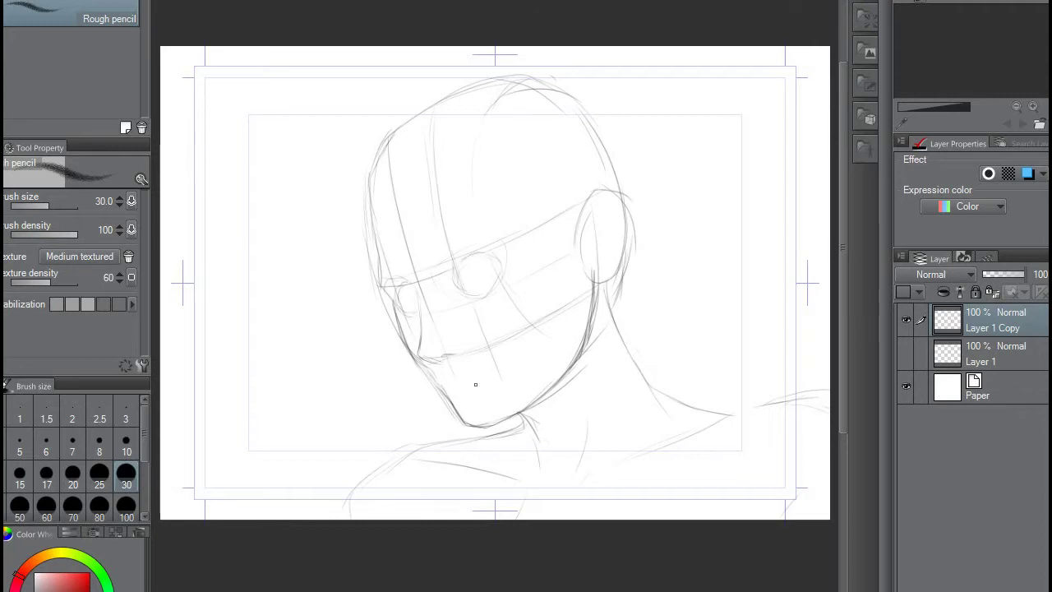
Step: On new Layer 2, outline both eyes and the right eyebrow
{"action": "key", "text": "ctrl+shift+n"}
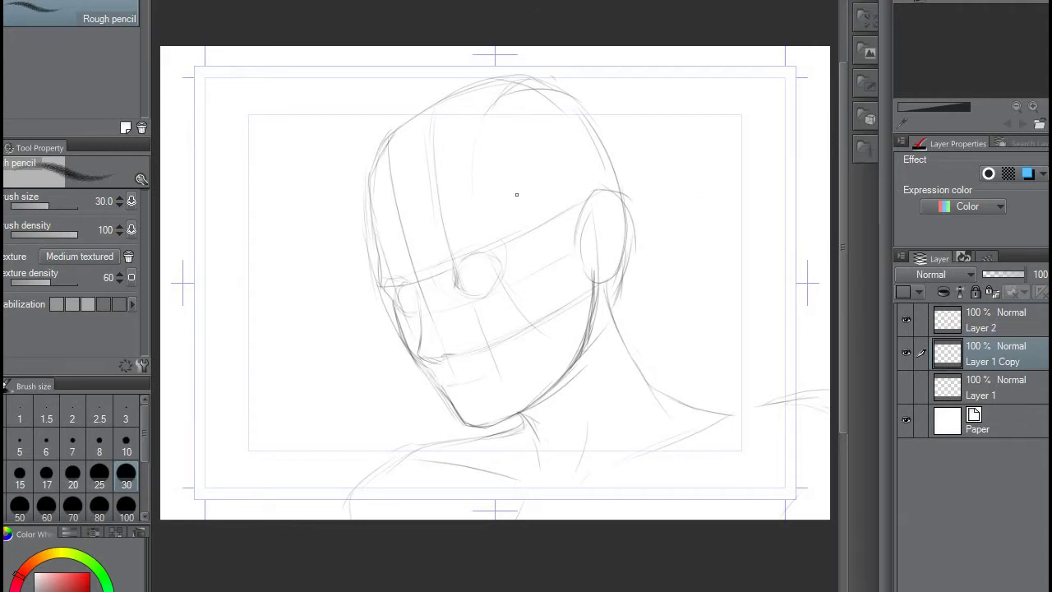
{"action": "left_click_drag", "start_coordinate": [456, 271], "coordinate": [501, 260]}
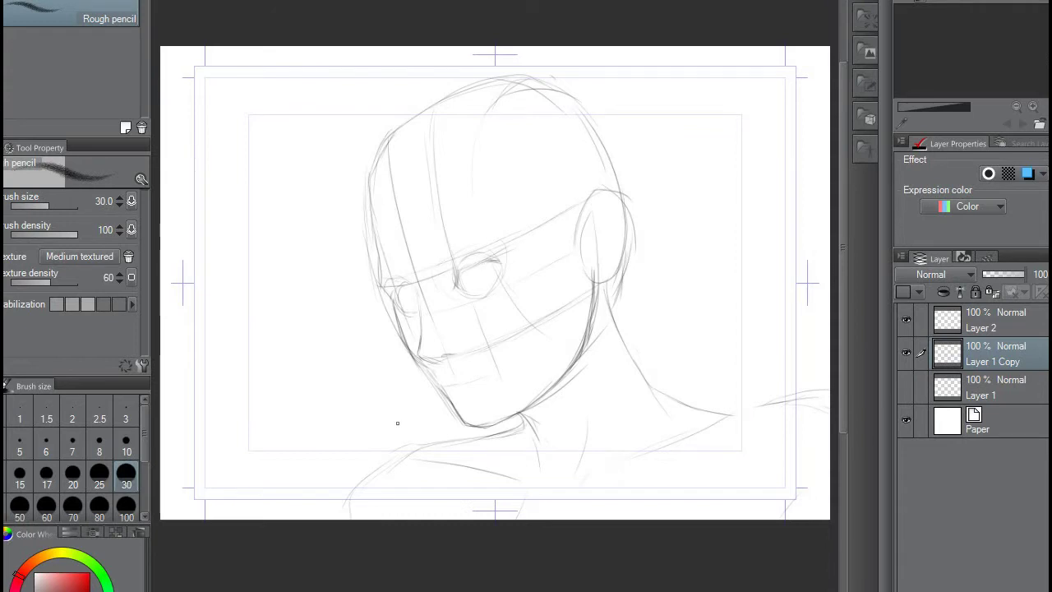
{"action": "mouse_move", "coordinate": [393, 299]}
{"action": "left_mouse_down"}
{"action": "mouse_move", "coordinate": [423, 293]}
{"action": "mouse_move", "coordinate": [487, 230]}
{"action": "left_mouse_up"}
{"action": "key", "text": "alt+bracketright"}
{"action": "key", "text": "ctrl+z"}
{"action": "left_click_drag", "start_coordinate": [434, 268], "coordinate": [486, 232]}
{"action": "left_click_drag", "start_coordinate": [384, 285], "coordinate": [412, 282]}
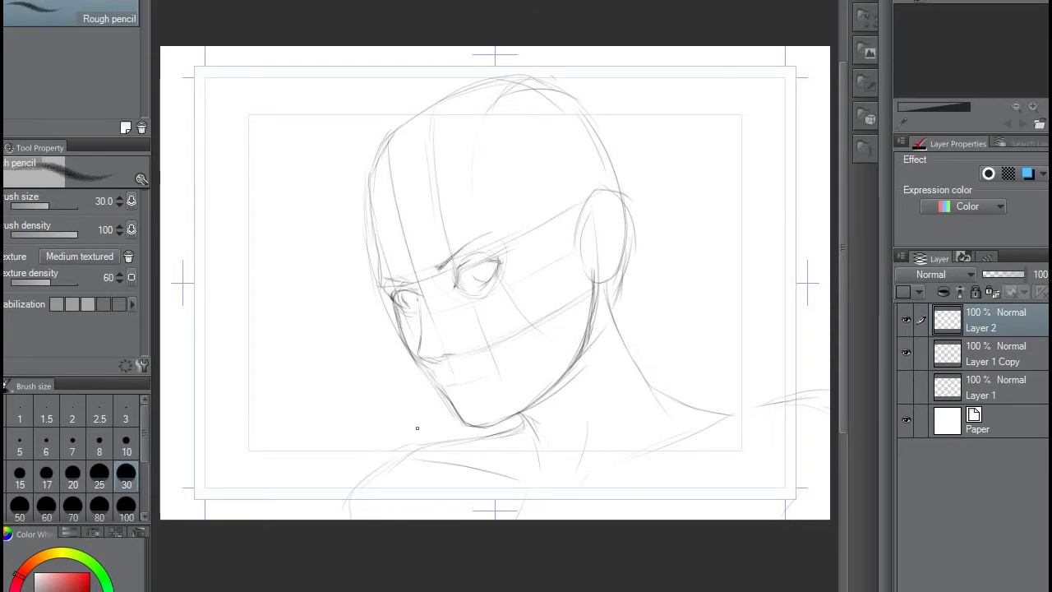
Step: On new Layer 3, sketch the sunglasses outline with top bar and both lens edges
{"action": "key", "text": "ctrl+shift+n"}
{"action": "left_click_drag", "start_coordinate": [466, 308], "coordinate": [411, 305]}
{"action": "left_click_drag", "start_coordinate": [577, 212], "coordinate": [539, 299]}
{"action": "mouse_move", "coordinate": [369, 322]}
{"action": "left_mouse_down"}
{"action": "mouse_move", "coordinate": [356, 345]}
{"action": "mouse_move", "coordinate": [384, 357]}
{"action": "left_mouse_up"}
{"action": "mouse_move", "coordinate": [368, 304]}
{"action": "left_mouse_down"}
{"action": "mouse_move", "coordinate": [426, 309]}
{"action": "mouse_move", "coordinate": [353, 347]}
{"action": "left_mouse_up"}
{"action": "mouse_move", "coordinate": [378, 358]}
{"action": "left_mouse_down"}
{"action": "mouse_move", "coordinate": [406, 341]}
{"action": "mouse_move", "coordinate": [406, 354]}
{"action": "left_mouse_up"}
{"action": "mouse_move", "coordinate": [351, 303]}
{"action": "left_mouse_down"}
{"action": "mouse_move", "coordinate": [534, 299]}
{"action": "mouse_move", "coordinate": [503, 355]}
{"action": "left_mouse_up"}
{"action": "left_click_drag", "start_coordinate": [539, 306], "coordinate": [528, 328]}
{"action": "left_click_drag", "start_coordinate": [368, 293], "coordinate": [344, 310]}
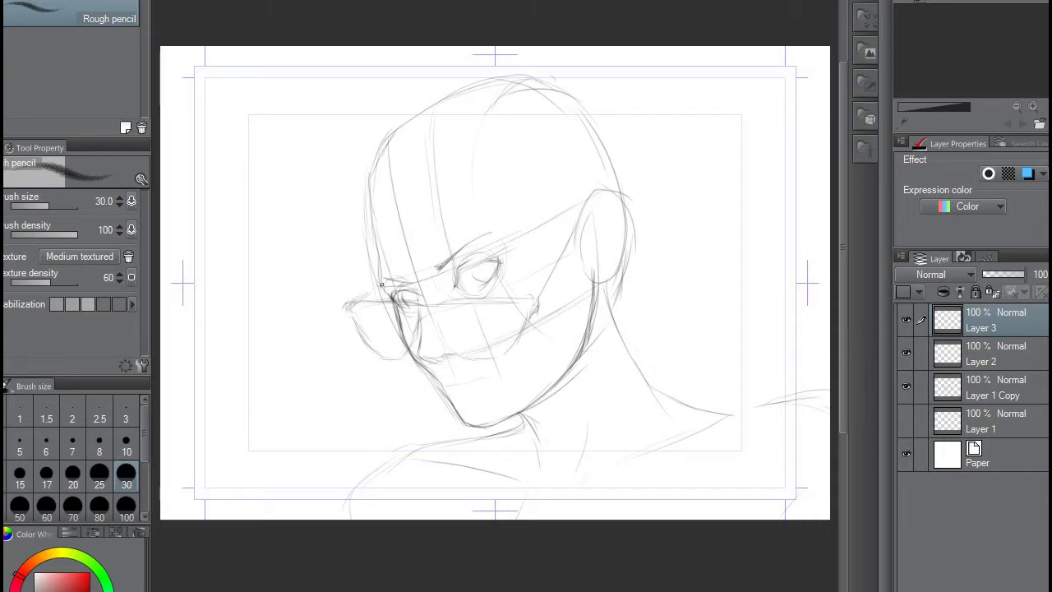
Step: Tilt the glasses sketch and reinforce the right cheek line
{"action": "key", "text": "ctrl+t"}
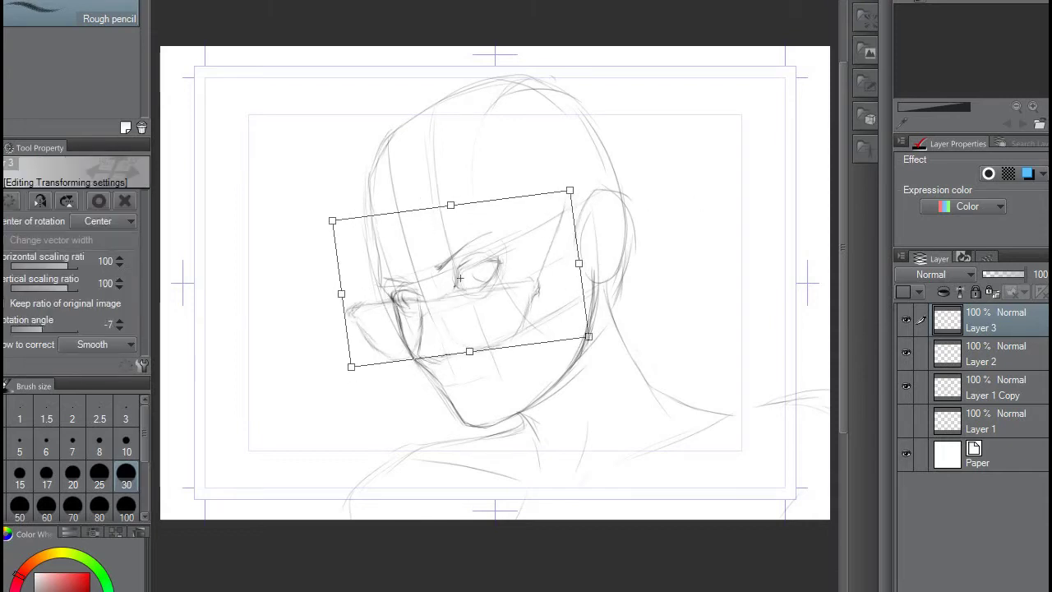
{"action": "key", "text": "Return"}
{"action": "left_click_drag", "start_coordinate": [575, 205], "coordinate": [531, 325]}
{"action": "left_click_drag", "start_coordinate": [576, 224], "coordinate": [541, 274]}
{"action": "left_click_drag", "start_coordinate": [583, 203], "coordinate": [551, 284]}
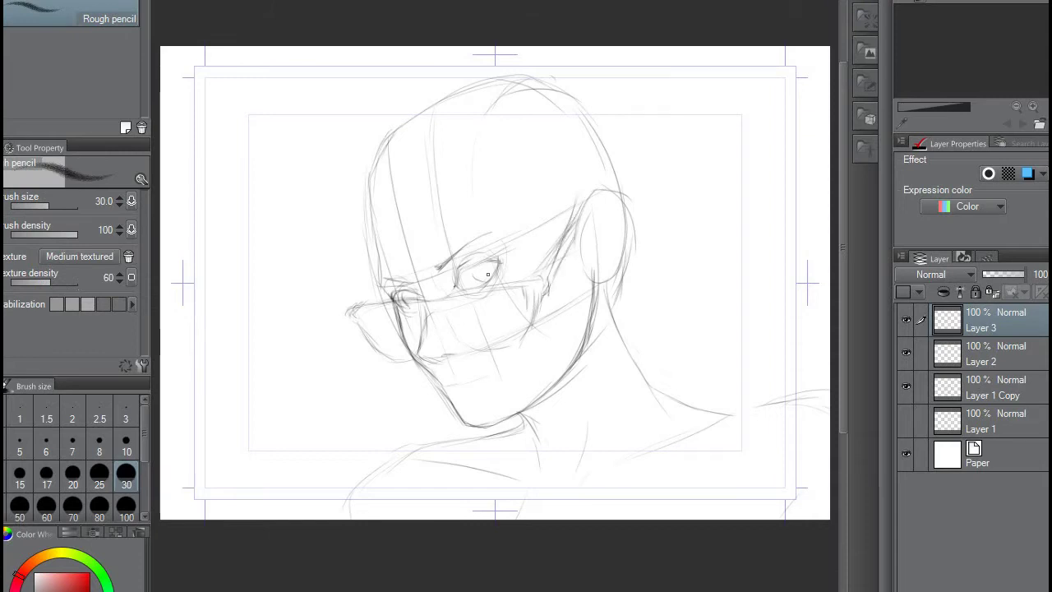
Step: Refine the lower and left glasses lenses, then add a new Layer 4
{"action": "mouse_move", "coordinate": [529, 331]}
{"action": "left_mouse_down"}
{"action": "mouse_move", "coordinate": [488, 354]}
{"action": "mouse_move", "coordinate": [505, 349]}
{"action": "left_mouse_up"}
{"action": "left_click_drag", "start_coordinate": [383, 325], "coordinate": [360, 358]}
{"action": "mouse_move", "coordinate": [414, 306]}
{"action": "left_mouse_down"}
{"action": "mouse_move", "coordinate": [367, 313]}
{"action": "mouse_move", "coordinate": [364, 358]}
{"action": "left_mouse_up"}
{"action": "left_click_drag", "start_coordinate": [450, 311], "coordinate": [471, 339]}
{"action": "left_click_drag", "start_coordinate": [500, 292], "coordinate": [472, 299]}
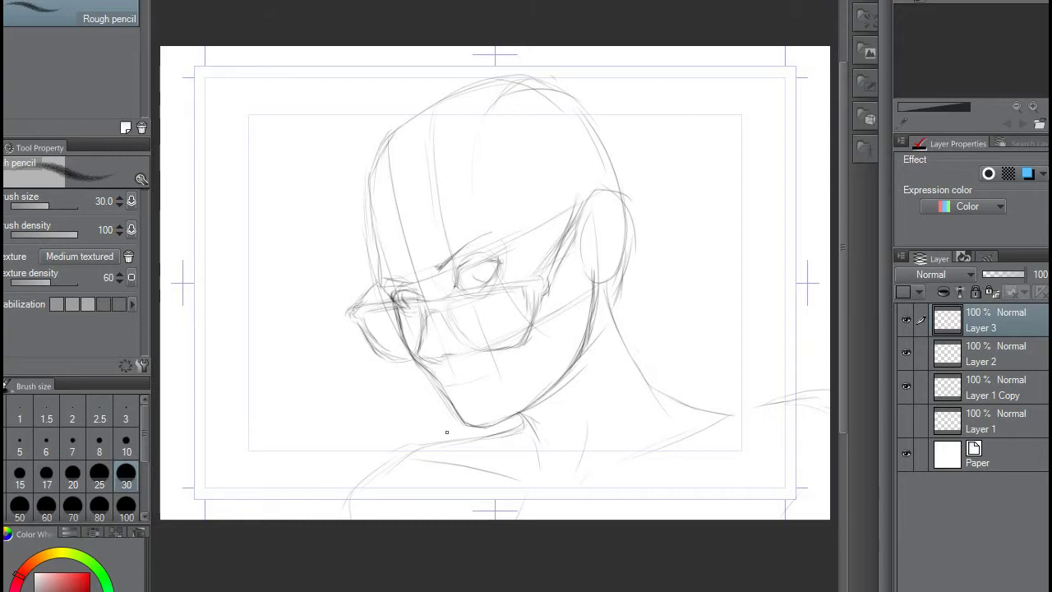
{"action": "key", "text": "ctrl+shift+n"}
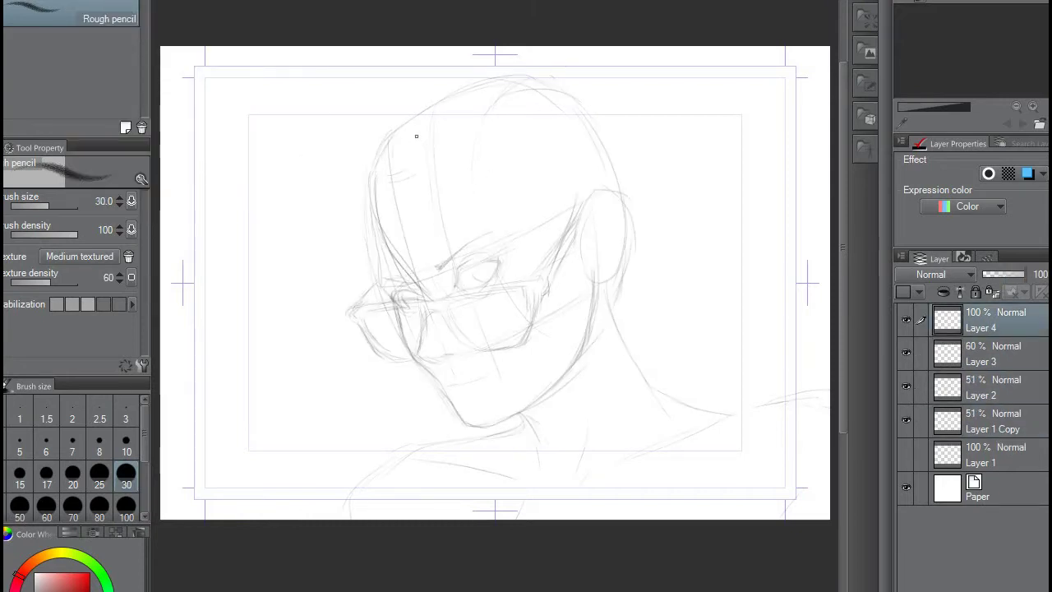
Step: On Layer 4, sketch hair strands across the forehead and outline the hair's top and sides
{"action": "left_click_drag", "start_coordinate": [411, 190], "coordinate": [579, 242]}
{"action": "left_click_drag", "start_coordinate": [444, 212], "coordinate": [618, 233]}
{"action": "left_click_drag", "start_coordinate": [427, 194], "coordinate": [407, 280]}
{"action": "left_click_drag", "start_coordinate": [399, 153], "coordinate": [560, 267]}
{"action": "left_click_drag", "start_coordinate": [378, 235], "coordinate": [365, 295]}
{"action": "left_click_drag", "start_coordinate": [366, 194], "coordinate": [340, 239]}
{"action": "mouse_move", "coordinate": [460, 66]}
{"action": "left_mouse_down"}
{"action": "mouse_move", "coordinate": [582, 56]}
{"action": "mouse_move", "coordinate": [648, 176]}
{"action": "left_mouse_up"}
{"action": "left_click_drag", "start_coordinate": [393, 304], "coordinate": [344, 328]}
Step: Build up hair strokes on the right side of the head and around the eye
{"action": "mouse_move", "coordinate": [503, 207]}
{"action": "left_mouse_down"}
{"action": "mouse_move", "coordinate": [623, 291]}
{"action": "mouse_move", "coordinate": [684, 298]}
{"action": "left_mouse_up"}
{"action": "left_click_drag", "start_coordinate": [635, 179], "coordinate": [652, 246]}
{"action": "left_click_drag", "start_coordinate": [632, 221], "coordinate": [694, 265]}
{"action": "left_click_drag", "start_coordinate": [629, 301], "coordinate": [691, 353]}
{"action": "left_click_drag", "start_coordinate": [663, 268], "coordinate": [707, 283]}
{"action": "left_click_drag", "start_coordinate": [411, 131], "coordinate": [391, 182]}
{"action": "left_click_drag", "start_coordinate": [476, 176], "coordinate": [607, 248]}
{"action": "left_click_drag", "start_coordinate": [436, 261], "coordinate": [551, 178]}
{"action": "left_click_drag", "start_coordinate": [643, 130], "coordinate": [656, 181]}
Step: On Layer 2, draw and redraw the smirking mouth as a darker curve with lip strokes
{"action": "left_click", "coordinate": [995, 386]}
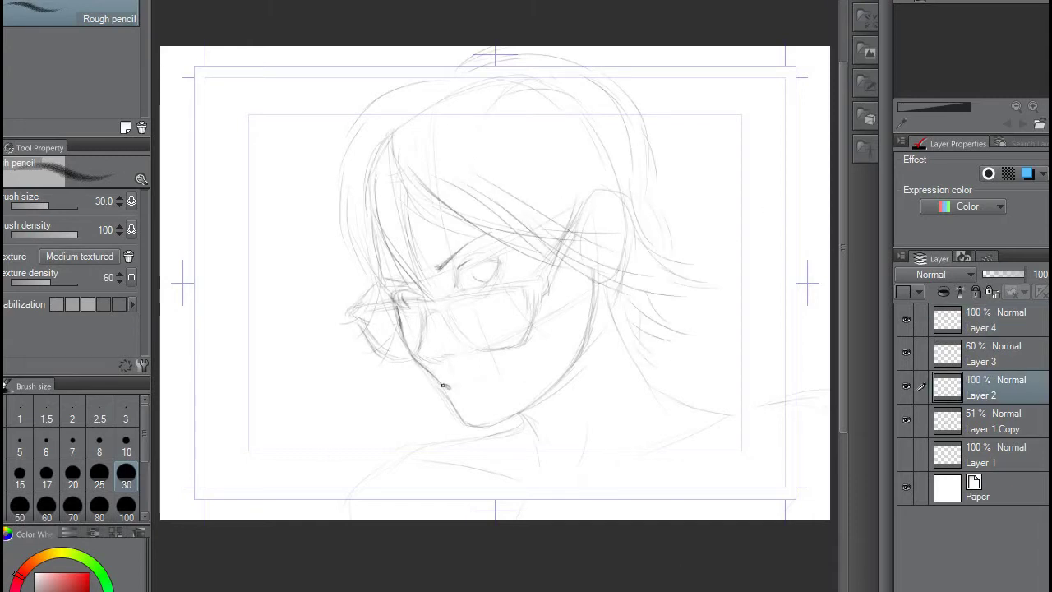
{"action": "mouse_move", "coordinate": [443, 380]}
{"action": "left_mouse_down"}
{"action": "mouse_move", "coordinate": [460, 384]}
{"action": "mouse_move", "coordinate": [452, 388]}
{"action": "mouse_move", "coordinate": [503, 358]}
{"action": "mouse_move", "coordinate": [501, 375]}
{"action": "mouse_move", "coordinate": [512, 349]}
{"action": "mouse_move", "coordinate": [478, 352]}
{"action": "left_mouse_up"}
{"action": "left_click_drag", "start_coordinate": [443, 384], "coordinate": [465, 419]}
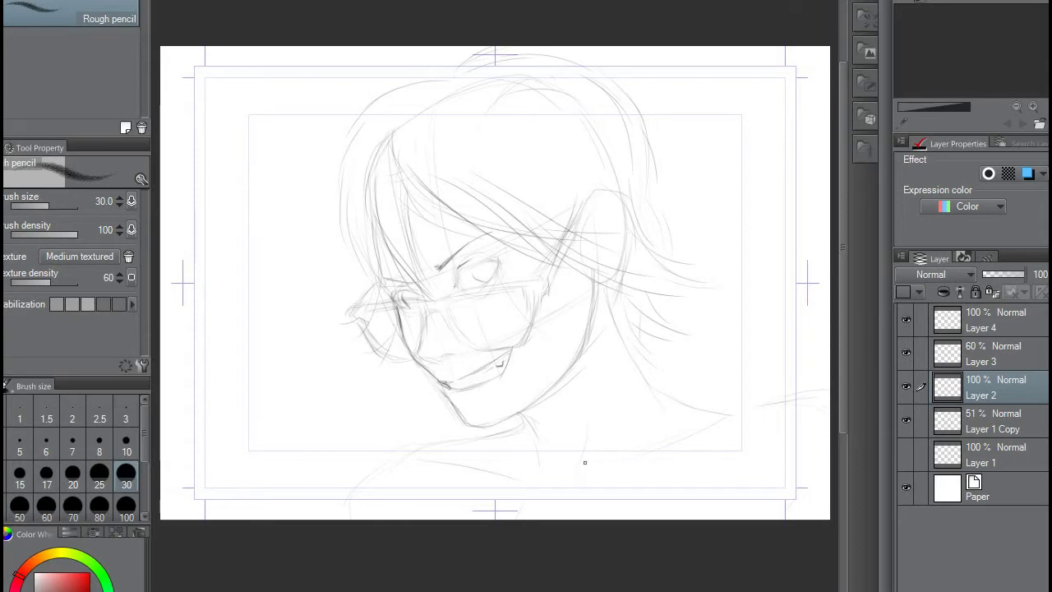
{"action": "mouse_move", "coordinate": [460, 368]}
{"action": "left_mouse_down"}
{"action": "mouse_move", "coordinate": [434, 383]}
{"action": "mouse_move", "coordinate": [453, 396]}
{"action": "mouse_move", "coordinate": [512, 350]}
{"action": "left_mouse_up"}
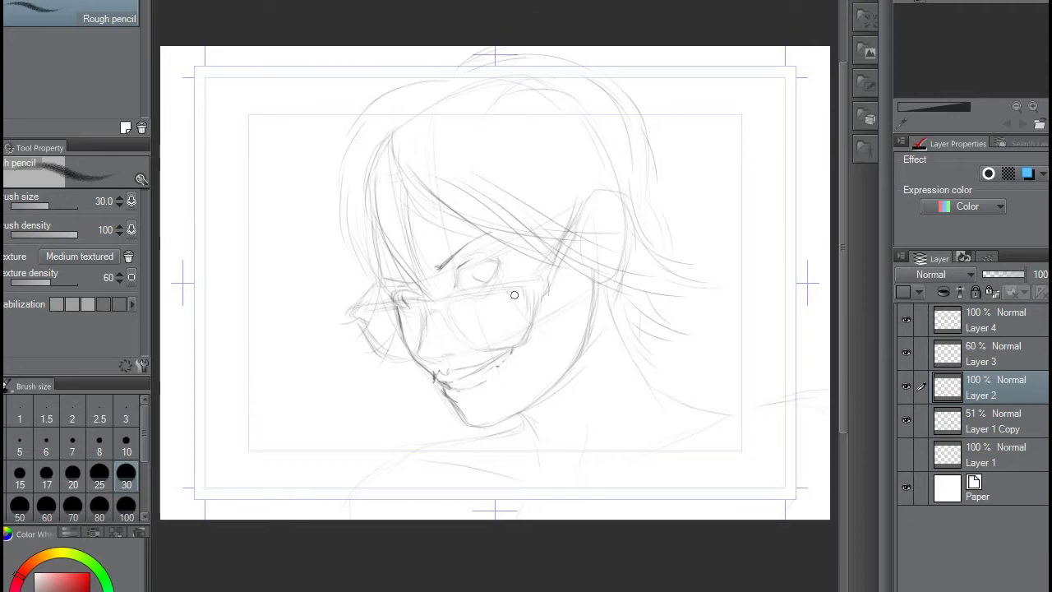
{"action": "mouse_move", "coordinate": [436, 379]}
{"action": "left_mouse_down"}
{"action": "mouse_move", "coordinate": [500, 358]}
{"action": "mouse_move", "coordinate": [487, 385]}
{"action": "left_mouse_up"}
{"action": "key", "text": "ctrl+z"}
{"action": "key", "text": "ctrl+z"}
{"action": "key", "text": "ctrl+z"}
{"action": "key", "text": "ctrl+z"}
{"action": "left_click_drag", "start_coordinate": [486, 372], "coordinate": [513, 351]}
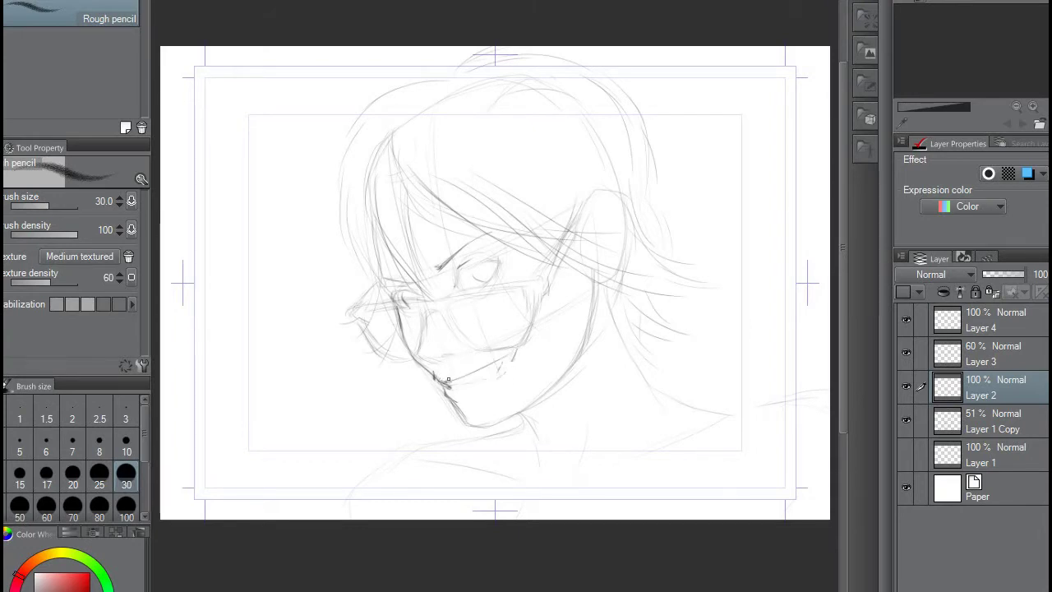
{"action": "mouse_move", "coordinate": [443, 383]}
{"action": "left_mouse_down"}
{"action": "mouse_move", "coordinate": [466, 393]}
{"action": "mouse_move", "coordinate": [515, 346]}
{"action": "left_mouse_up"}
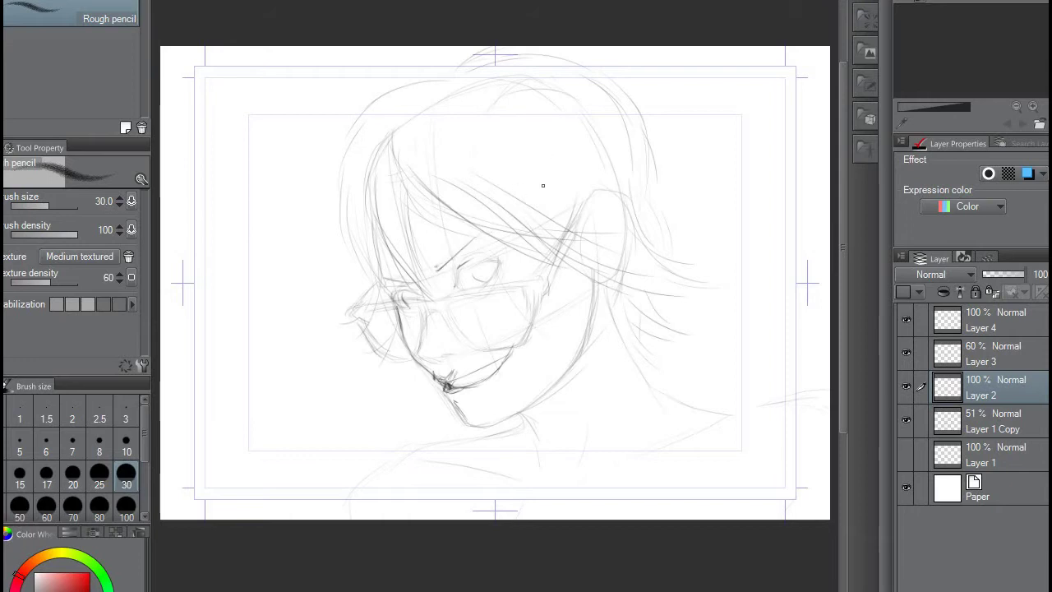
{"action": "mouse_move", "coordinate": [457, 370]}
{"action": "left_mouse_down"}
{"action": "mouse_move", "coordinate": [458, 393]}
{"action": "mouse_move", "coordinate": [480, 391]}
{"action": "mouse_move", "coordinate": [502, 363]}
{"action": "mouse_move", "coordinate": [479, 389]}
{"action": "left_mouse_up"}
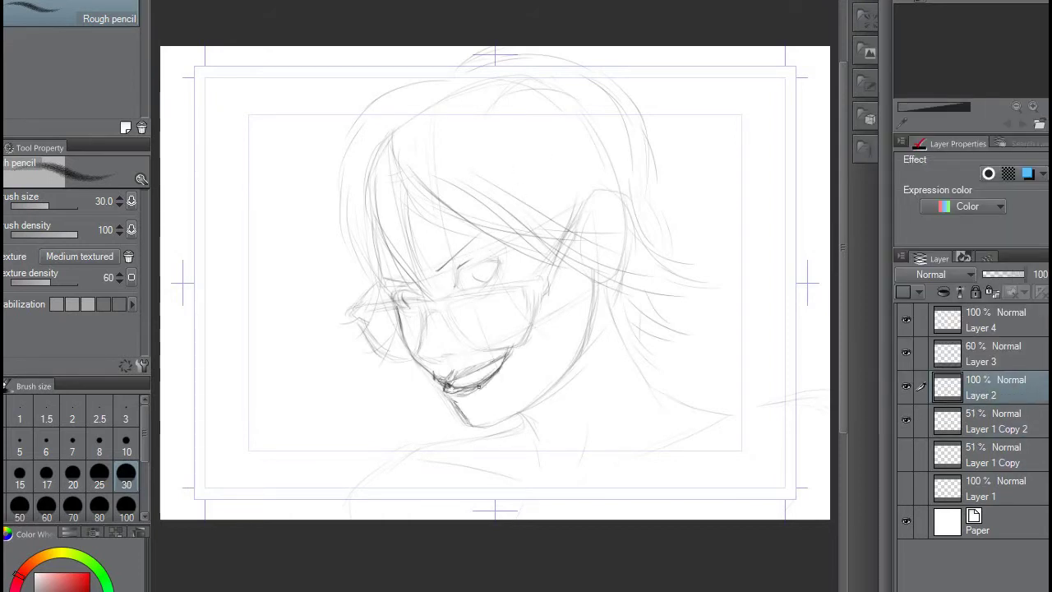
Step: Draw the eyelid, lashes and dark iris, then darken the nose, chin and neck lines
{"action": "mouse_move", "coordinate": [452, 283]}
{"action": "left_mouse_down"}
{"action": "mouse_move", "coordinate": [460, 265]}
{"action": "mouse_move", "coordinate": [498, 260]}
{"action": "mouse_move", "coordinate": [481, 288]}
{"action": "mouse_move", "coordinate": [505, 252]}
{"action": "mouse_move", "coordinate": [487, 274]}
{"action": "mouse_move", "coordinate": [486, 247]}
{"action": "left_mouse_up"}
{"action": "left_click_drag", "start_coordinate": [464, 273], "coordinate": [458, 287]}
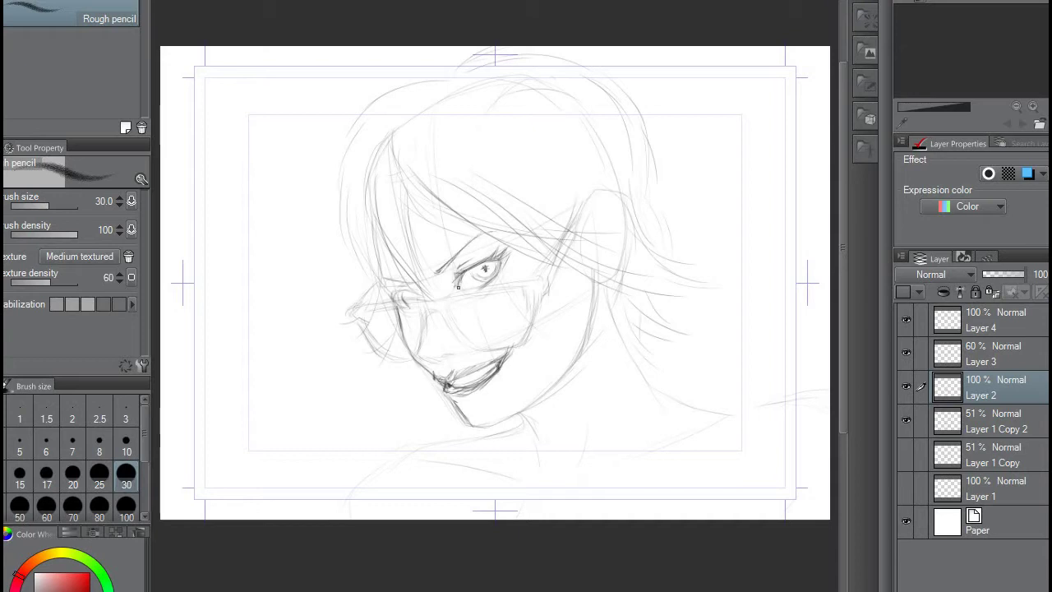
{"action": "mouse_move", "coordinate": [496, 254]}
{"action": "left_mouse_down"}
{"action": "mouse_move", "coordinate": [488, 279]}
{"action": "mouse_move", "coordinate": [490, 268]}
{"action": "left_mouse_up"}
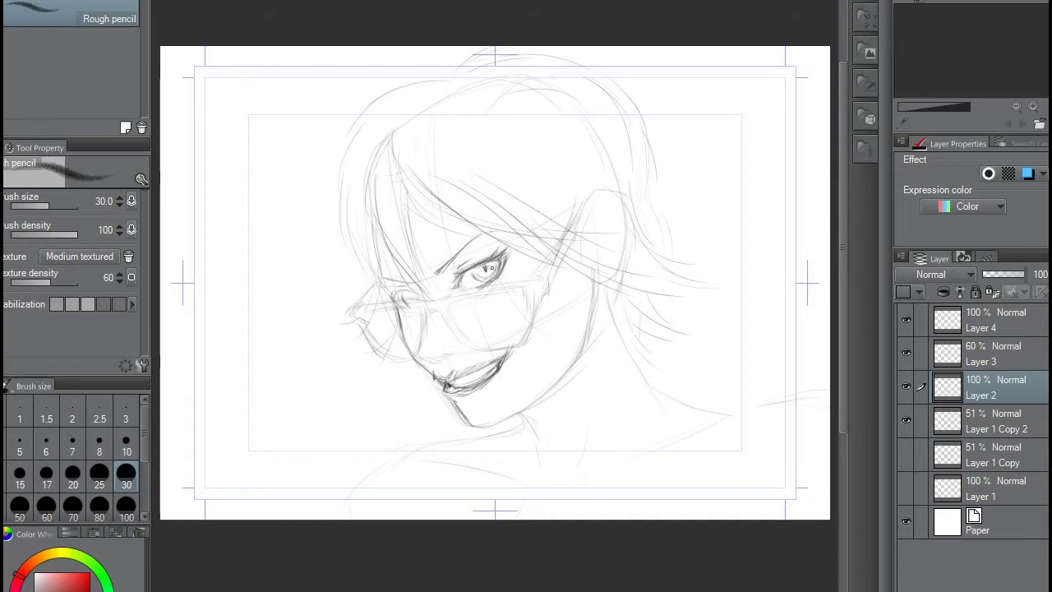
{"action": "left_click_drag", "start_coordinate": [386, 301], "coordinate": [414, 291]}
{"action": "left_click_drag", "start_coordinate": [447, 394], "coordinate": [467, 424]}
{"action": "left_click_drag", "start_coordinate": [594, 284], "coordinate": [535, 418]}
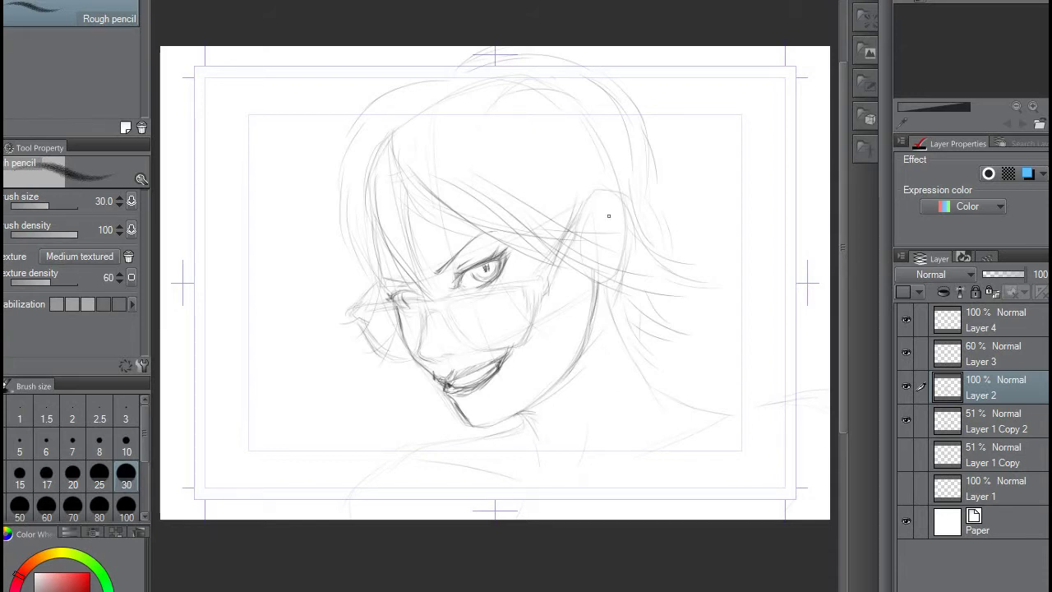
{"action": "key", "text": "alt+bracketleft"}
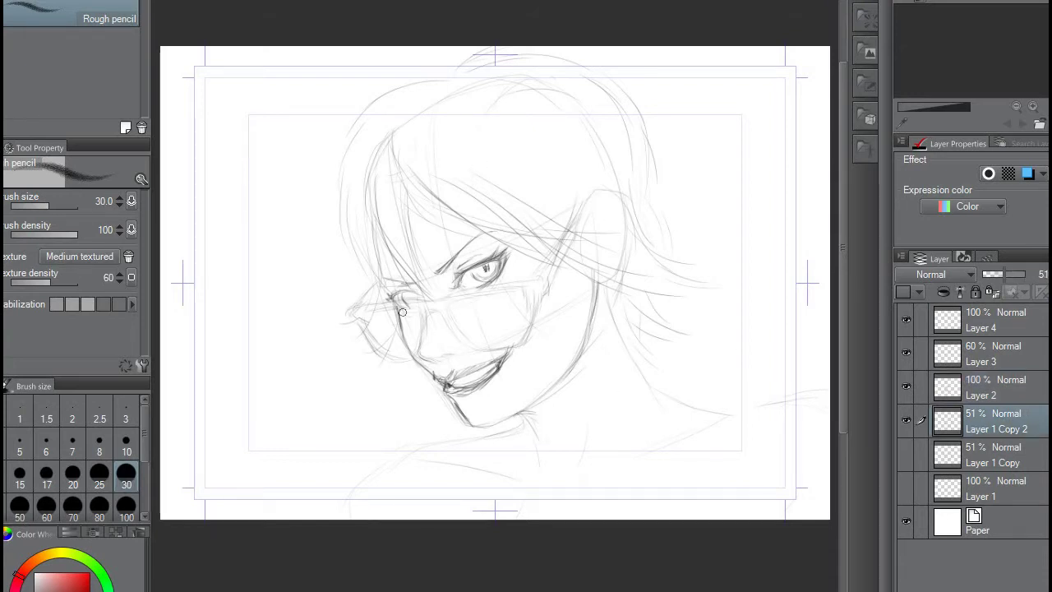
{"action": "key", "text": "alt+bracketright"}
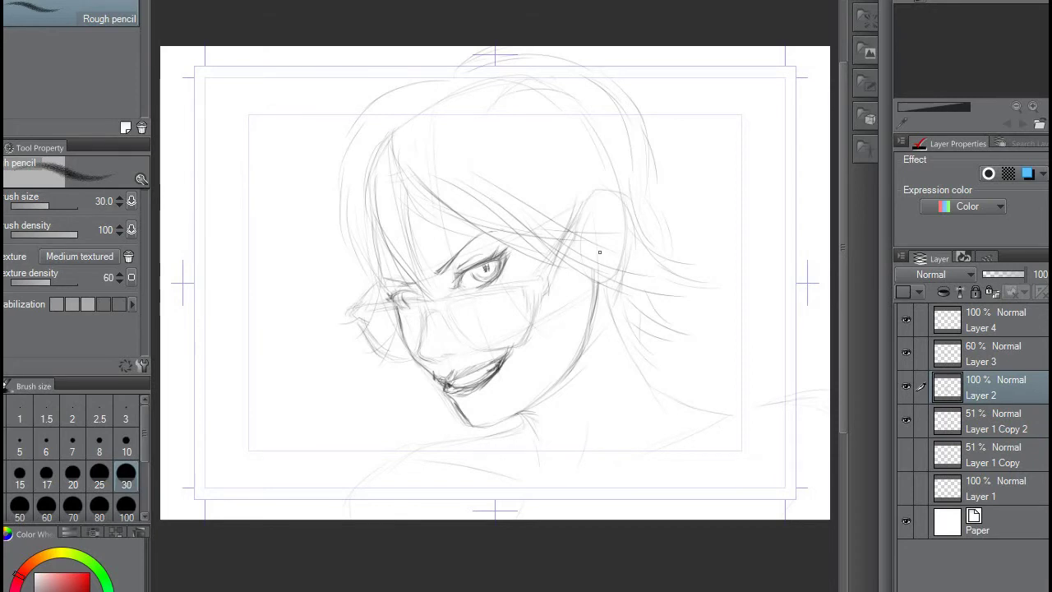
Step: On new Layer 5, sketch curved hair strokes on the right side of the head
{"action": "scroll", "coordinate": [500, 171], "scroll_direction": "up", "scroll_amount": 2}
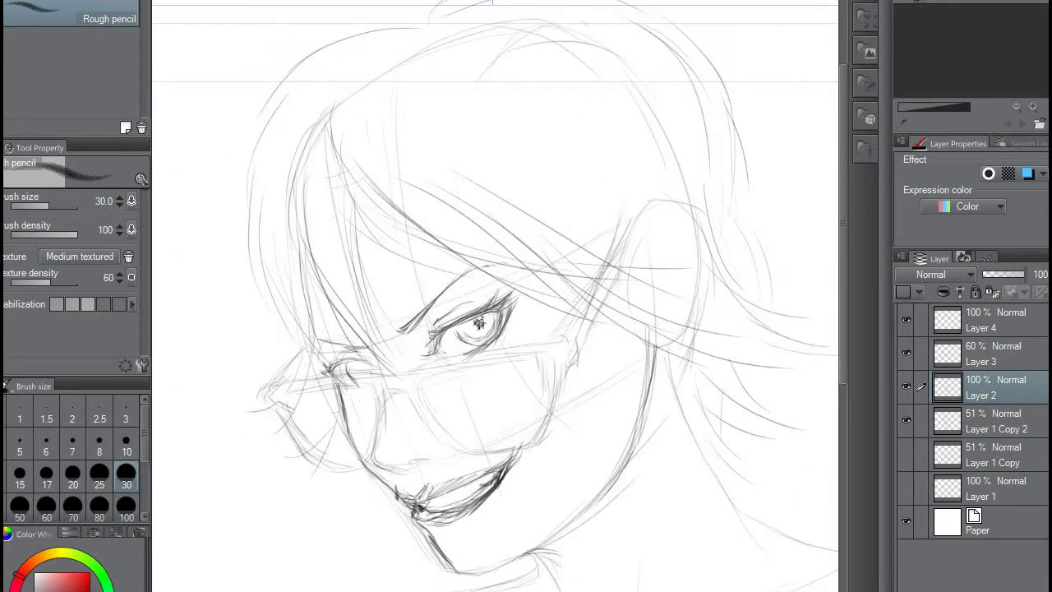
{"action": "scroll", "coordinate": [479, 323], "scroll_direction": "down", "scroll_amount": 2}
{"action": "key", "text": "ctrl+shift+n"}
{"action": "left_click_drag", "start_coordinate": [607, 337], "coordinate": [673, 387]}
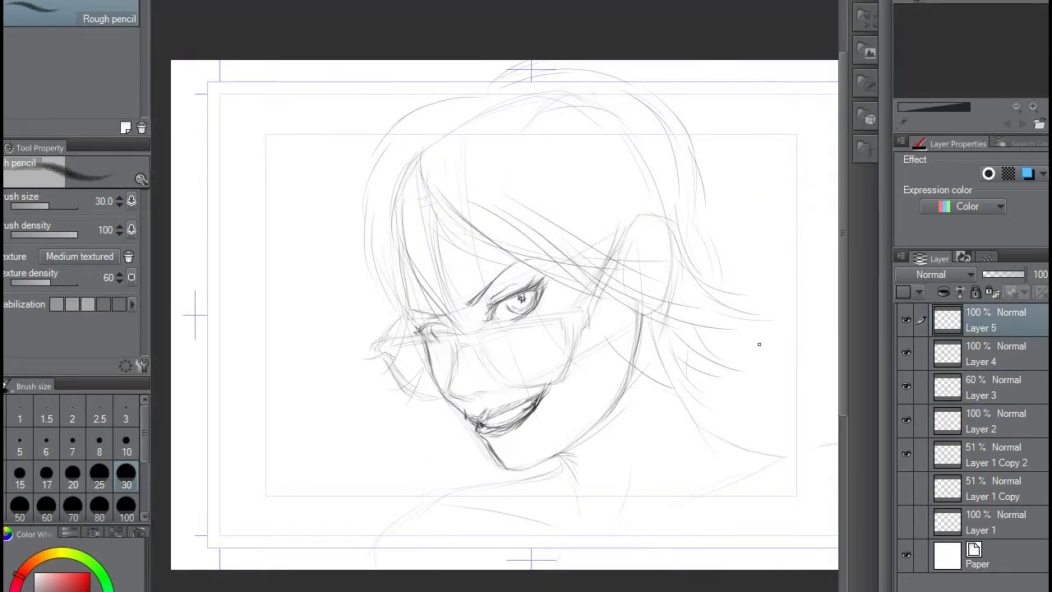
{"action": "left_click_drag", "start_coordinate": [686, 259], "coordinate": [732, 386]}
{"action": "key", "text": "ctrl+t"}
{"action": "key", "text": "Escape"}
{"action": "mouse_move", "coordinate": [707, 238]}
{"action": "left_mouse_down"}
{"action": "mouse_move", "coordinate": [629, 304]}
{"action": "mouse_move", "coordinate": [657, 371]}
{"action": "left_mouse_up"}
{"action": "left_click_drag", "start_coordinate": [626, 282], "coordinate": [596, 305]}
Step: Hide Layer 4 and fade Layer 2 to 49% opacity, returning to the top layer
{"action": "left_click", "coordinate": [995, 455]}
{"action": "left_click_drag", "start_coordinate": [1019, 274], "coordinate": [991, 274]}
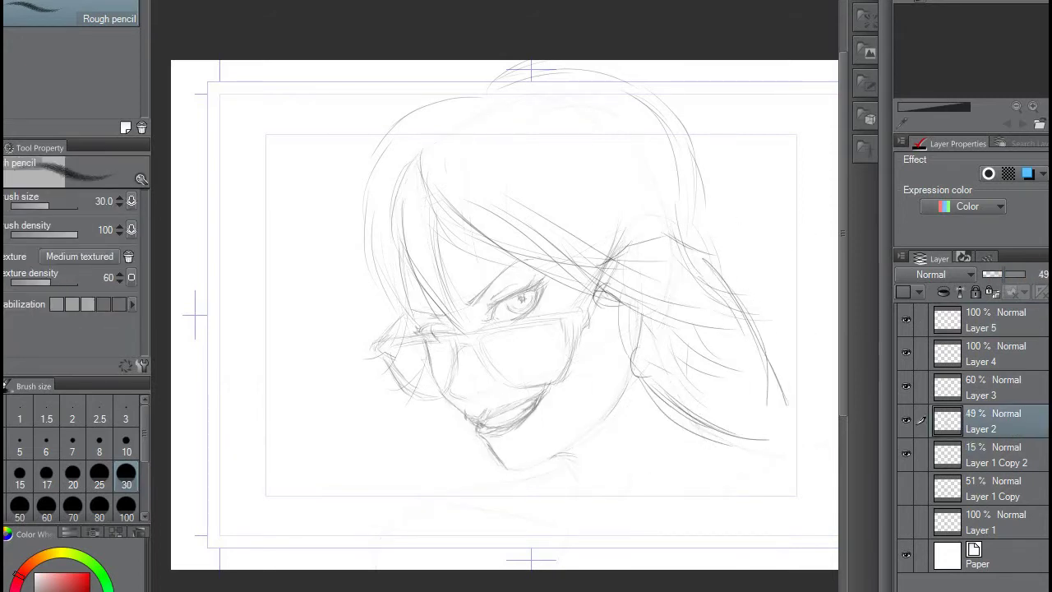
{"action": "left_click", "coordinate": [906, 352]}
{"action": "left_click", "coordinate": [995, 319]}
Step: Draw the glasses temple by the ear and curved lower hair lines
{"action": "mouse_move", "coordinate": [658, 268]}
{"action": "left_mouse_down"}
{"action": "mouse_move", "coordinate": [602, 306]}
{"action": "mouse_move", "coordinate": [629, 337]}
{"action": "mouse_move", "coordinate": [653, 264]}
{"action": "mouse_move", "coordinate": [609, 290]}
{"action": "left_mouse_up"}
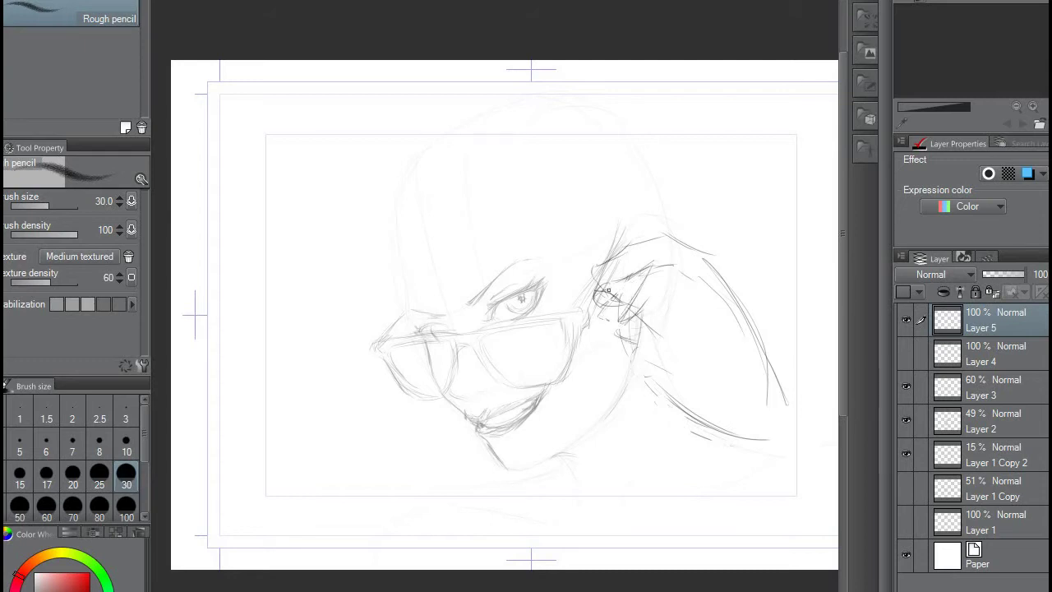
{"action": "left_click_drag", "start_coordinate": [650, 366], "coordinate": [773, 440]}
{"action": "left_click_drag", "start_coordinate": [699, 261], "coordinate": [670, 361]}
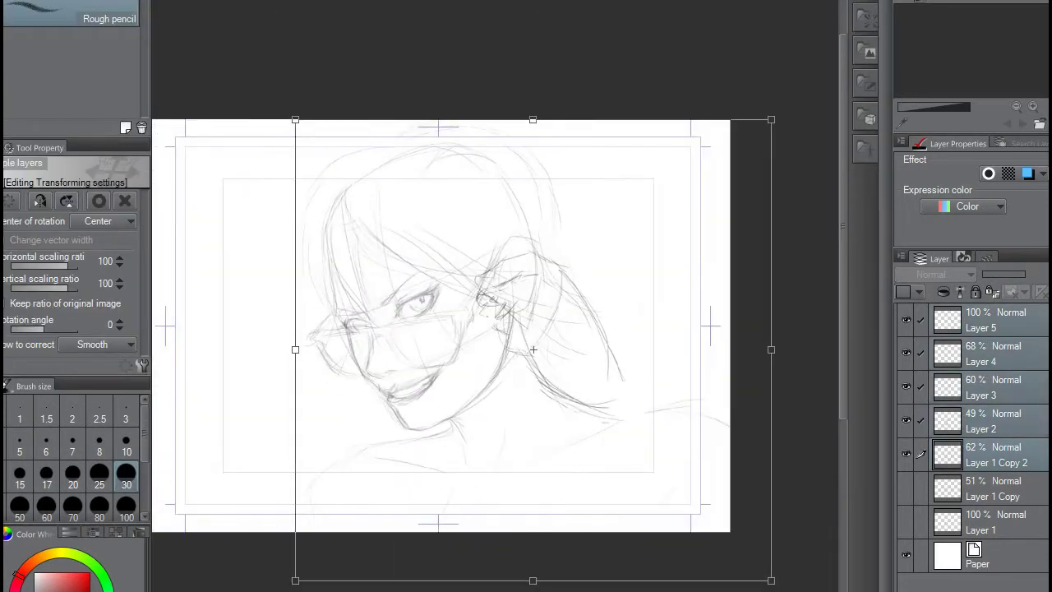
Step: Shrink the sketch layers to about 87% and shift them up-left to fit the shoulders
{"action": "key", "text": "Return"}
{"action": "mouse_move", "coordinate": [592, 361]}
{"action": "left_mouse_down"}
{"action": "mouse_move", "coordinate": [694, 441]}
{"action": "mouse_move", "coordinate": [669, 381]}
{"action": "left_mouse_up"}
{"action": "left_click_drag", "start_coordinate": [607, 352], "coordinate": [552, 408]}
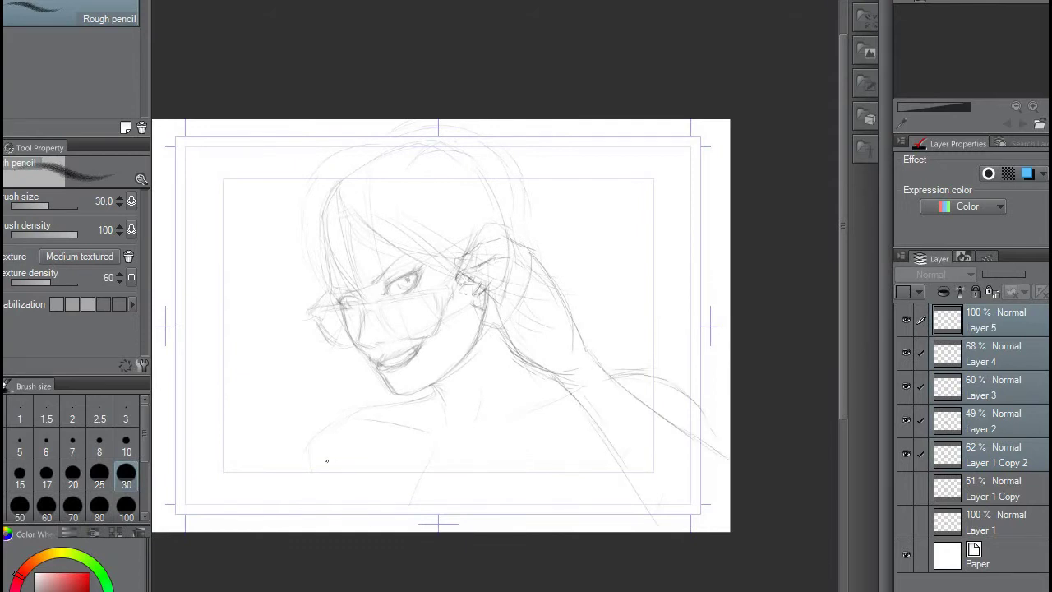
{"action": "key", "text": "ctrl+t"}
{"action": "left_click_drag", "start_coordinate": [715, 518], "coordinate": [677, 477]}
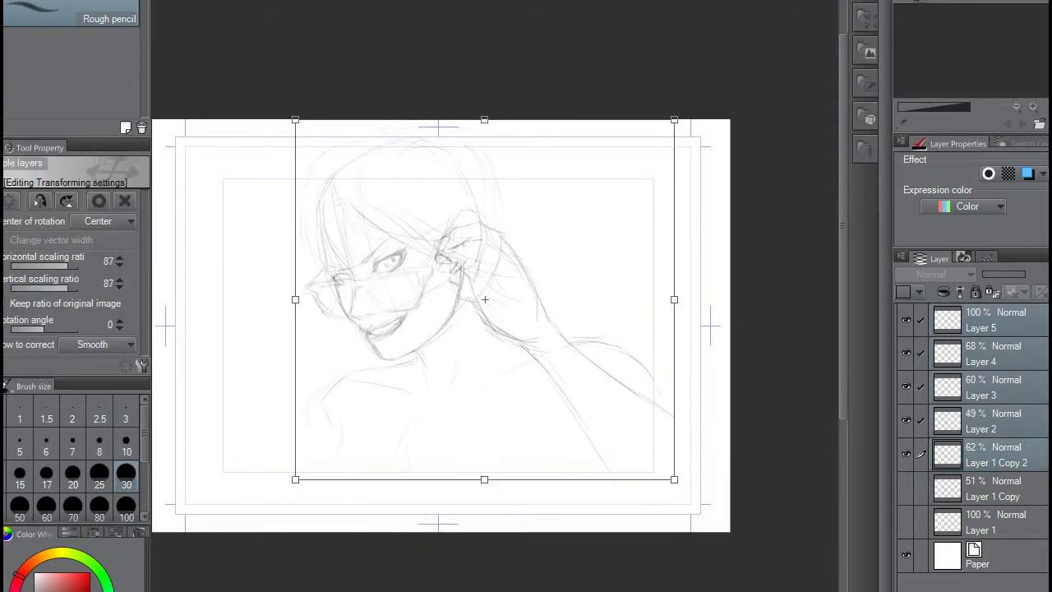
{"action": "key", "text": "Return"}
Step: Step between Layer 1 Copy 2 and Layer 2, ending on Layer 2
{"action": "key", "text": "alt+bracketright"}
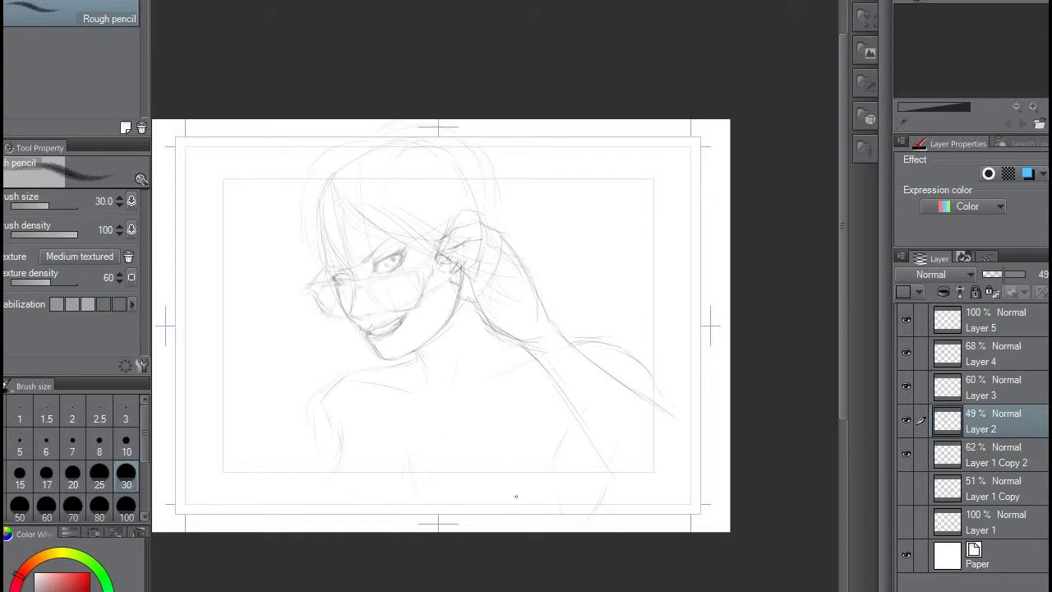
{"action": "key", "text": "alt+bracketleft"}
{"action": "key", "text": "alt+bracketright"}
Step: On a new layer, sketch the neck and shoulder strokes while briefly hiding Layer 5's arm sketch
{"action": "key", "text": "ctrl+shift+n"}
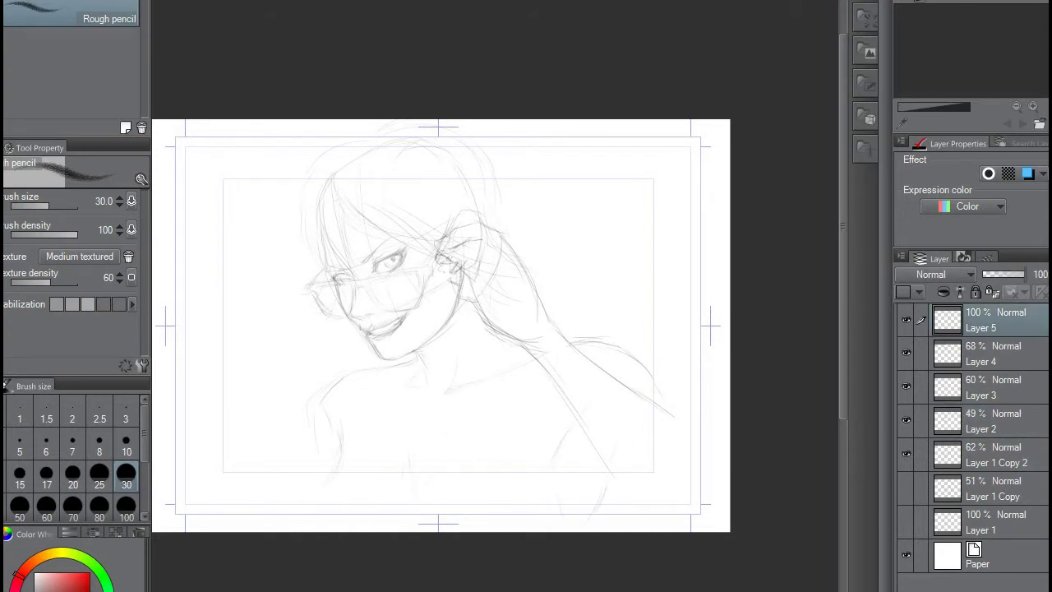
{"action": "mouse_move", "coordinate": [572, 337]}
{"action": "left_mouse_down"}
{"action": "mouse_move", "coordinate": [537, 347]}
{"action": "mouse_move", "coordinate": [625, 337]}
{"action": "left_mouse_up"}
{"action": "left_click", "coordinate": [906, 352]}
{"action": "left_click_drag", "start_coordinate": [479, 319], "coordinate": [466, 382]}
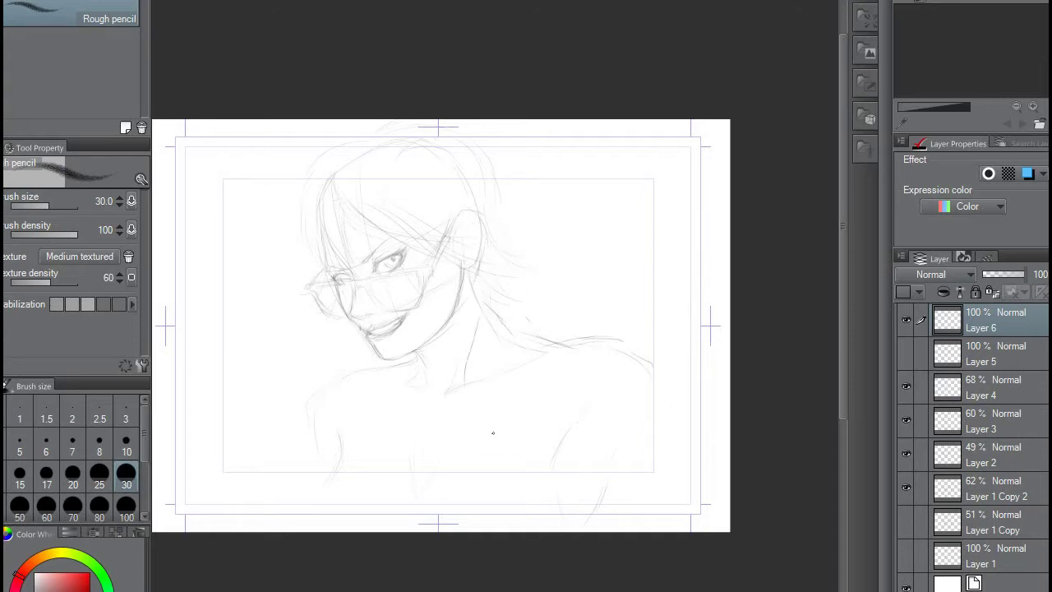
{"action": "left_click_drag", "start_coordinate": [374, 359], "coordinate": [375, 388]}
{"action": "mouse_move", "coordinate": [353, 428]}
{"action": "left_mouse_down"}
{"action": "mouse_move", "coordinate": [329, 487]}
{"action": "mouse_move", "coordinate": [329, 437]}
{"action": "left_mouse_up"}
{"action": "left_click", "coordinate": [906, 352]}
Step: Hatch the chest and shoulder area and add a line along the neck
{"action": "left_click_drag", "start_coordinate": [475, 439], "coordinate": [490, 491]}
{"action": "left_click_drag", "start_coordinate": [489, 337], "coordinate": [498, 388]}
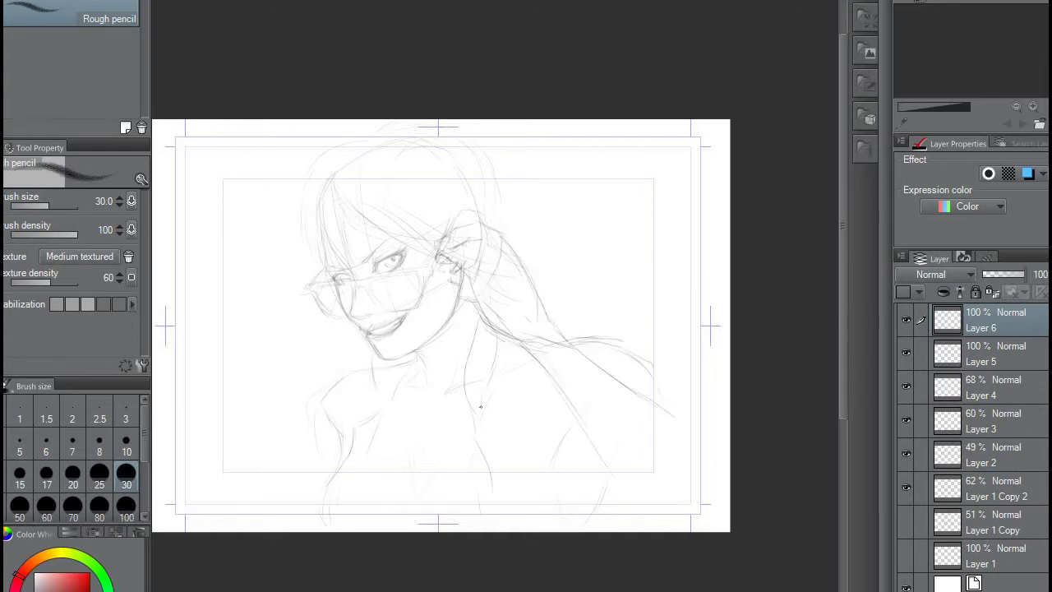
{"action": "left_click_drag", "start_coordinate": [507, 425], "coordinate": [531, 457]}
{"action": "left_click_drag", "start_coordinate": [550, 411], "coordinate": [539, 441]}
{"action": "mouse_move", "coordinate": [575, 409]}
{"action": "left_mouse_down"}
{"action": "mouse_move", "coordinate": [556, 448]}
{"action": "mouse_move", "coordinate": [555, 516]}
{"action": "left_mouse_up"}
{"action": "left_click_drag", "start_coordinate": [531, 498], "coordinate": [519, 526]}
{"action": "mouse_move", "coordinate": [558, 431]}
{"action": "left_mouse_down"}
{"action": "mouse_move", "coordinate": [506, 464]}
{"action": "mouse_move", "coordinate": [465, 401]}
{"action": "left_mouse_up"}
{"action": "left_click_drag", "start_coordinate": [467, 450], "coordinate": [475, 464]}
{"action": "left_click_drag", "start_coordinate": [381, 364], "coordinate": [386, 396]}
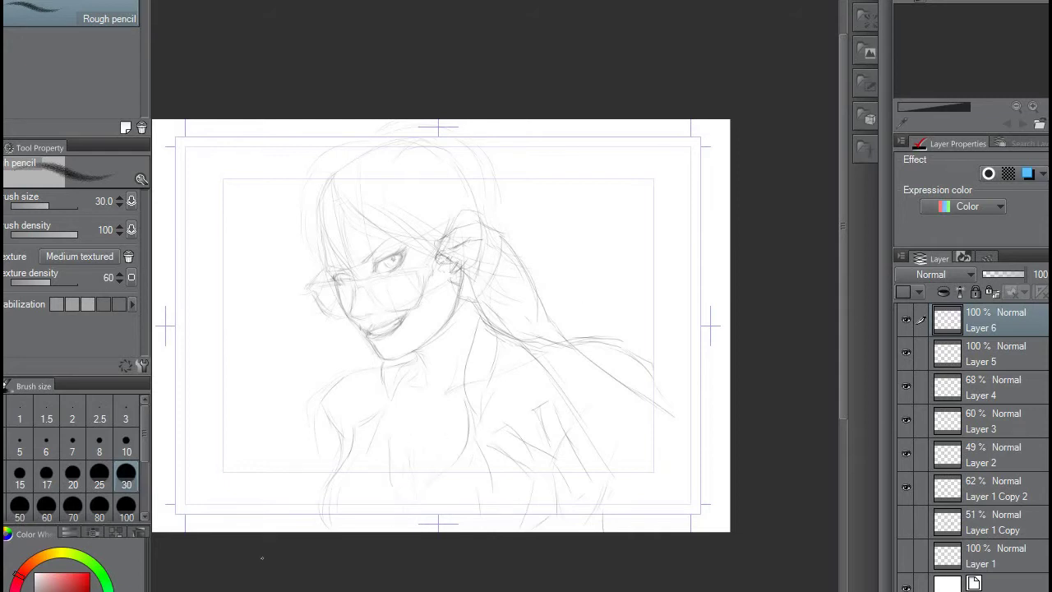
Step: Switch among the layers and make Layer 1 Copy 2 the active layer
{"action": "left_click", "coordinate": [379, 378], "text": "ctrl+shift"}
{"action": "scroll", "coordinate": [416, 222], "scroll_direction": "up", "scroll_amount": 1}
{"action": "left_click", "coordinate": [355, 348], "text": "ctrl+shift"}
{"action": "left_click", "coordinate": [433, 234], "text": "ctrl+shift"}
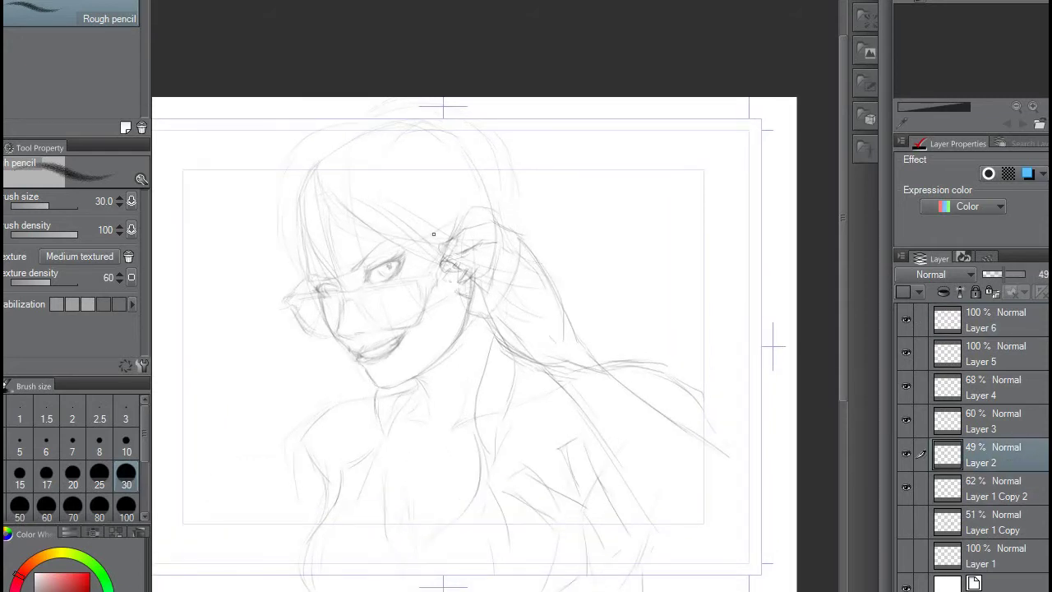
{"action": "scroll", "coordinate": [433, 234], "scroll_direction": "up", "scroll_amount": 1}
{"action": "scroll", "coordinate": [327, 332], "scroll_direction": "down", "scroll_amount": 1}
{"action": "scroll", "coordinate": [223, 403], "scroll_direction": "down", "scroll_amount": 1}
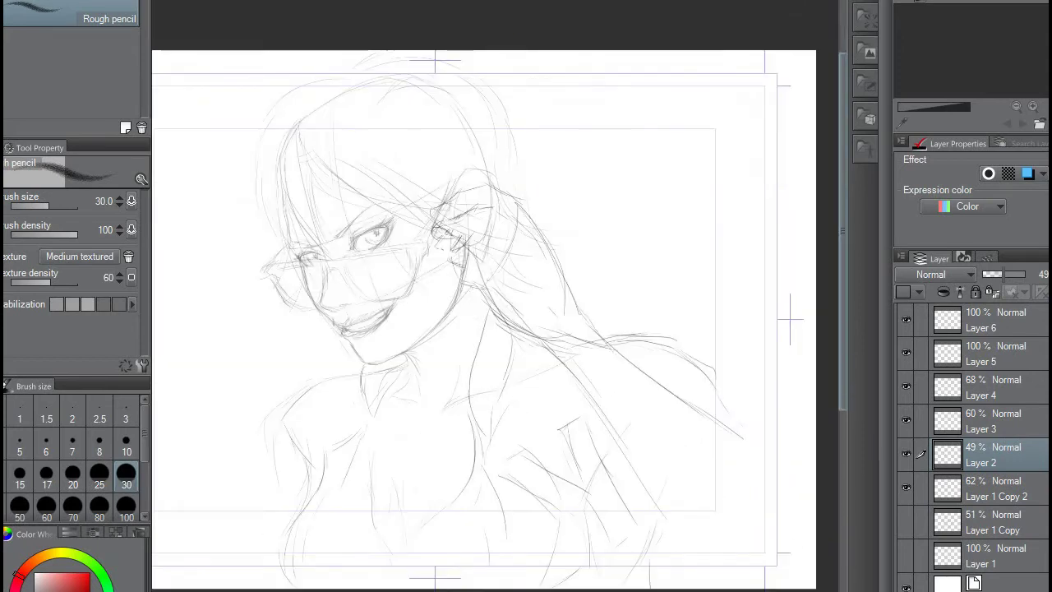
{"action": "left_click", "coordinate": [278, 541], "text": "ctrl+shift"}
{"action": "scroll", "coordinate": [362, 345], "scroll_direction": "up", "scroll_amount": 1}
{"action": "left_click", "coordinate": [388, 301], "text": "ctrl+shift"}
{"action": "scroll", "coordinate": [387, 301], "scroll_direction": "down", "scroll_amount": 1}
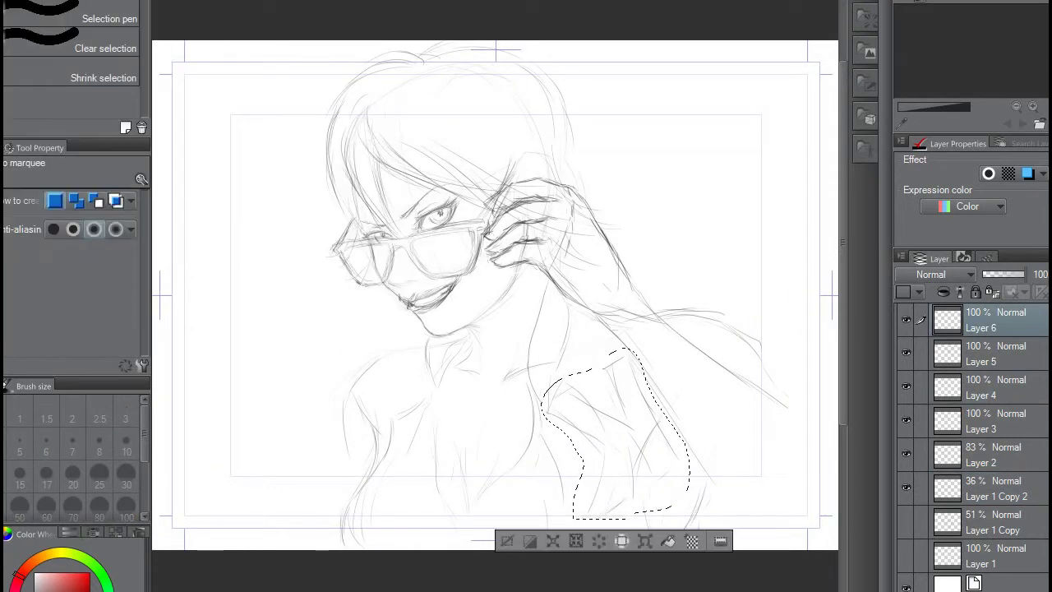
Step: Mesh-warp the selected jacket lapel into shape, apply it and clear the selection
{"action": "left_click_drag", "start_coordinate": [690, 406], "coordinate": [660, 409]}
{"action": "left_click_drag", "start_coordinate": [690, 462], "coordinate": [670, 460]}
{"action": "left_click_drag", "start_coordinate": [639, 462], "coordinate": [618, 456]}
{"action": "left_click_drag", "start_coordinate": [590, 348], "coordinate": [587, 366]}
{"action": "left_click_drag", "start_coordinate": [640, 347], "coordinate": [629, 355]}
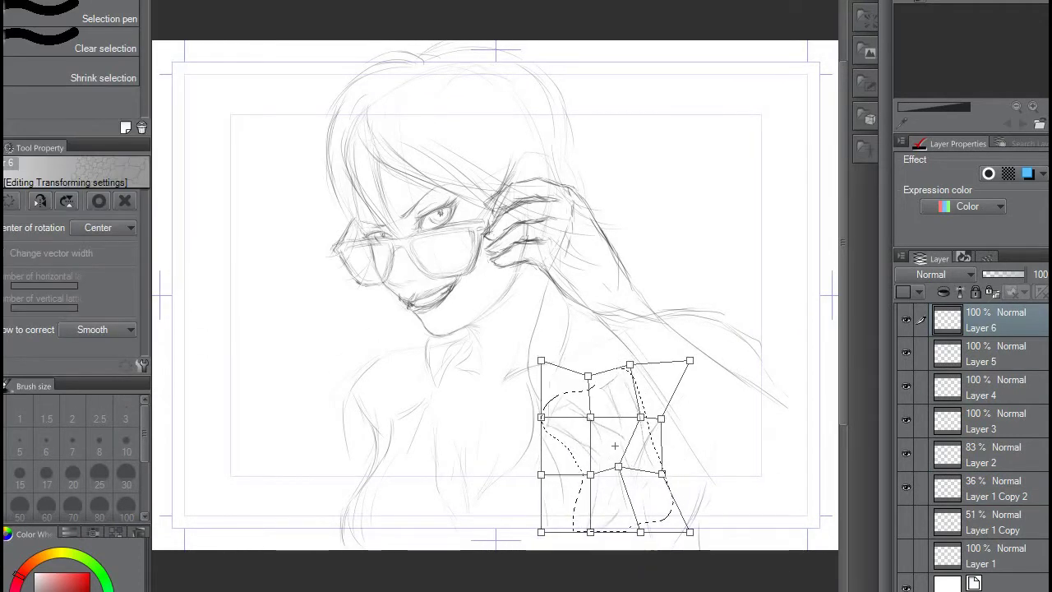
{"action": "key", "text": "Return"}
{"action": "key", "text": "ctrl+d"}
Step: With the rough pencil, hatch the right shoulder on Layer 5 and draw the left shoulder contour on Layer 6
{"action": "key", "text": "p"}
{"action": "key", "text": "alt+bracketleft"}
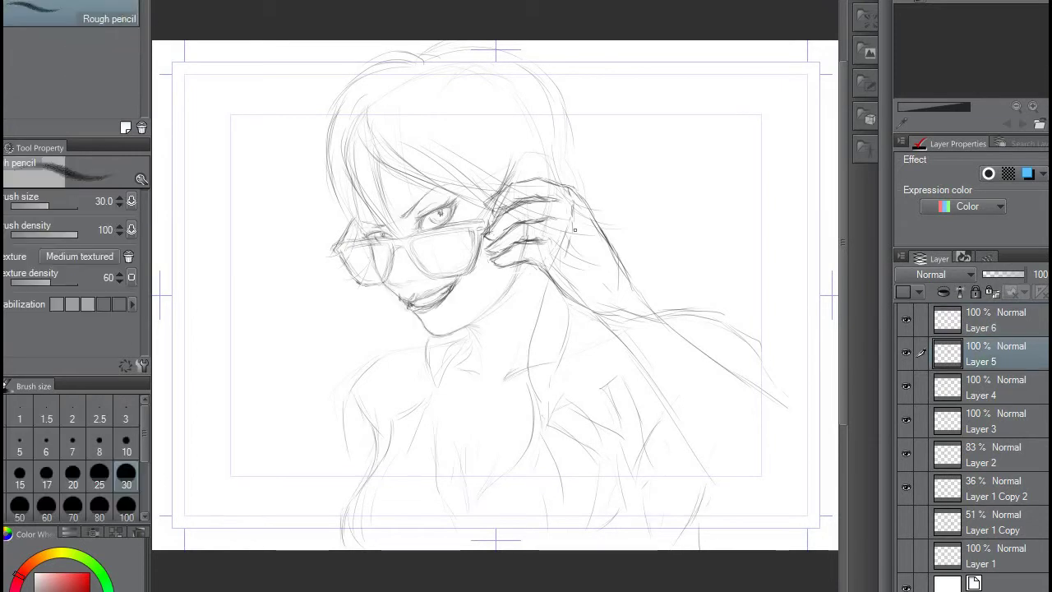
{"action": "left_click_drag", "start_coordinate": [785, 407], "coordinate": [838, 454]}
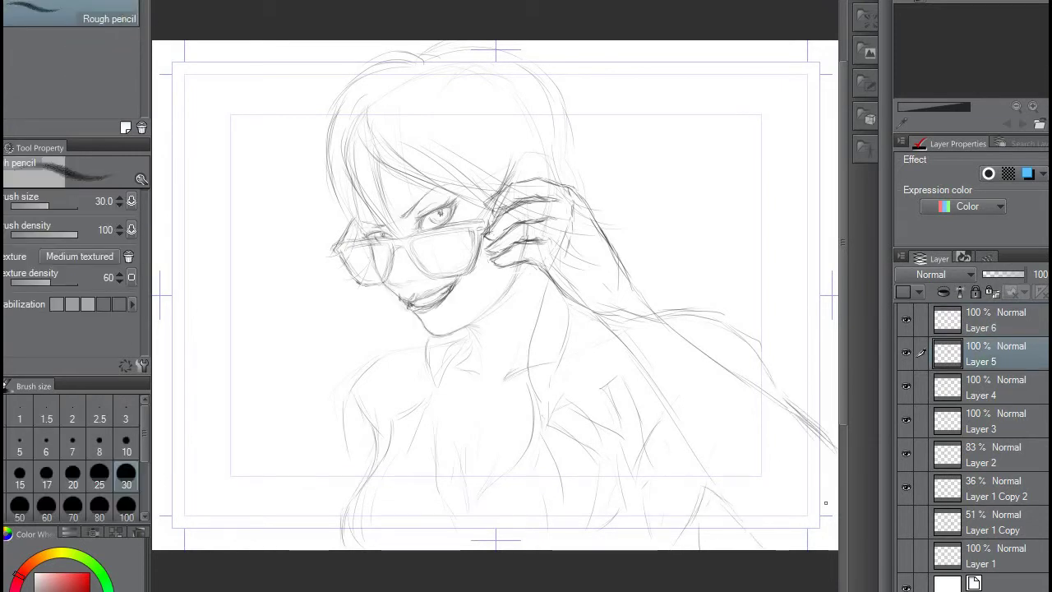
{"action": "key", "text": "alt+bracketright"}
{"action": "left_click_drag", "start_coordinate": [383, 356], "coordinate": [342, 469]}
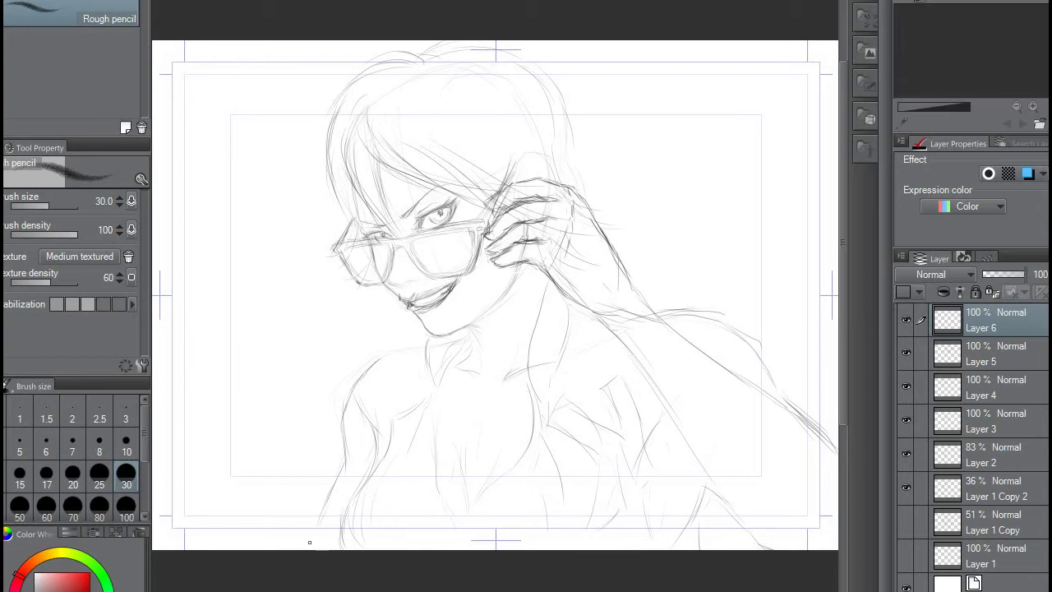
Step: On Layer 4, add hair strokes around the top of the head and face
{"action": "left_click", "coordinate": [311, 541], "text": "ctrl+shift"}
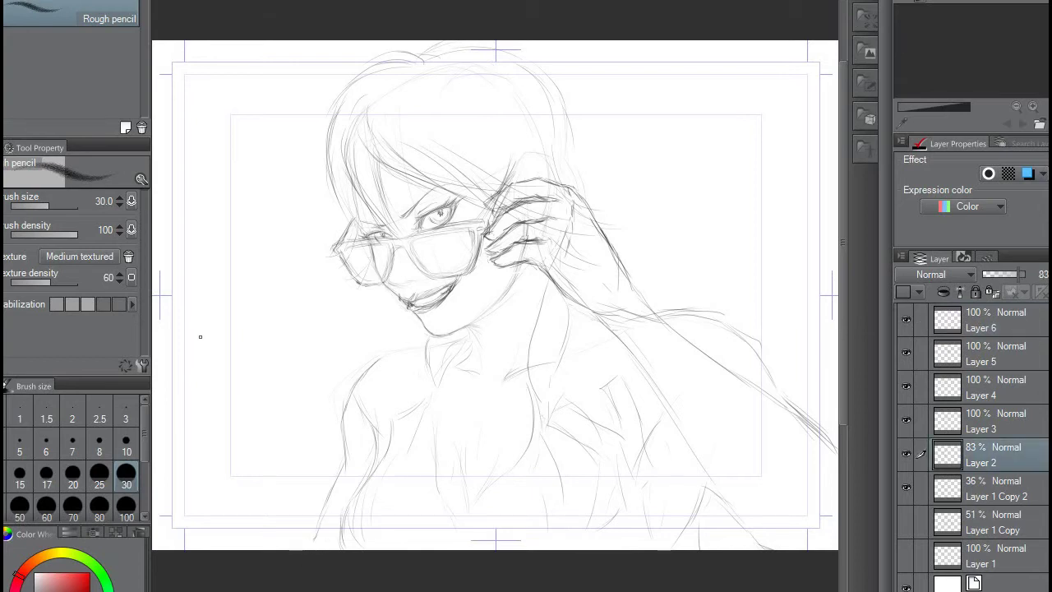
{"action": "key", "text": "alt+bracketright"}
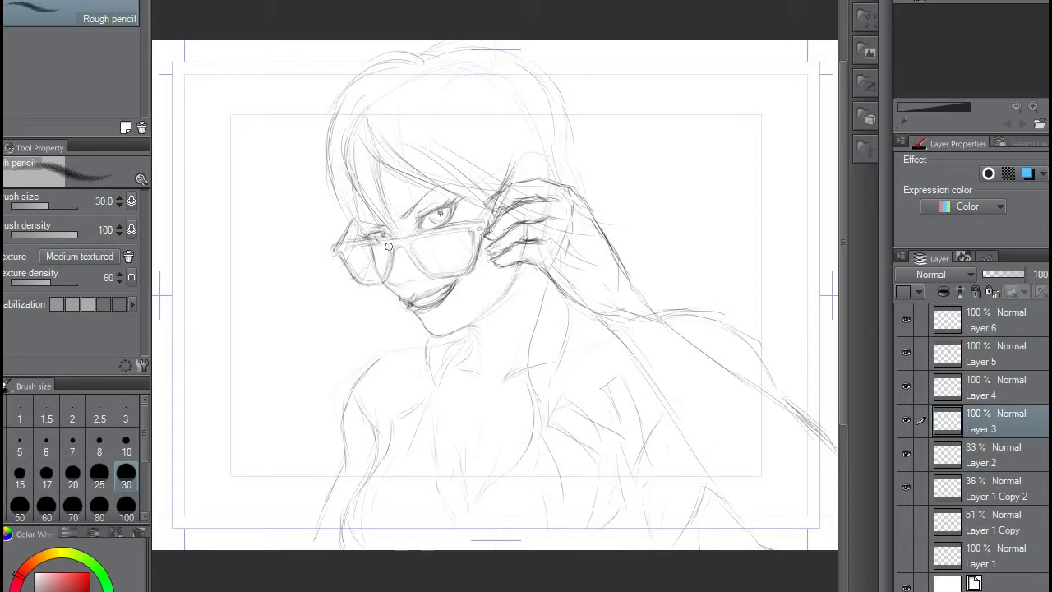
{"action": "key", "text": "alt+bracketright"}
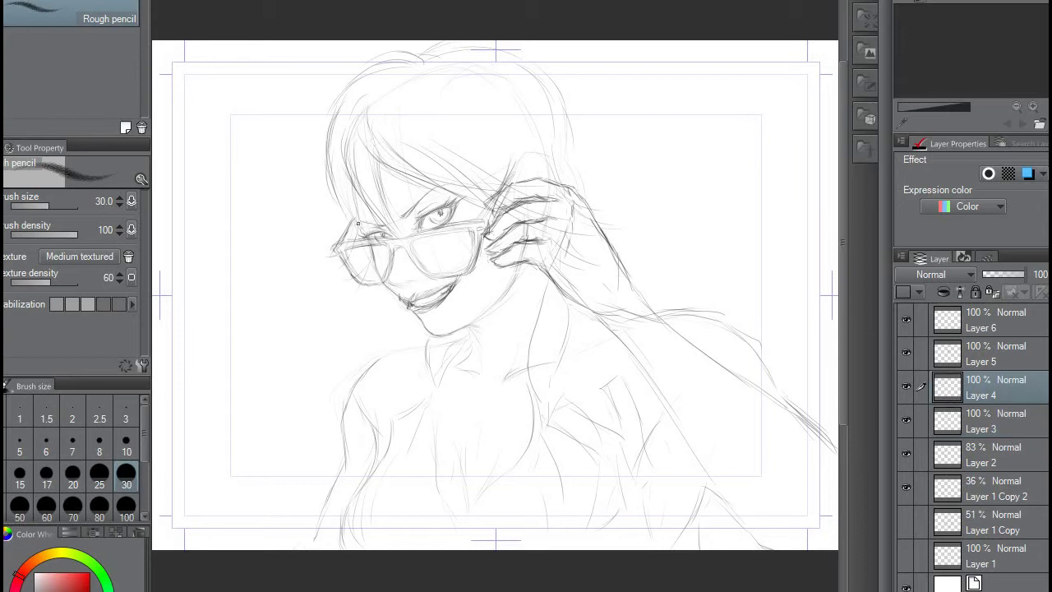
{"action": "mouse_move", "coordinate": [569, 111]}
{"action": "left_mouse_down"}
{"action": "mouse_move", "coordinate": [578, 202]}
{"action": "mouse_move", "coordinate": [624, 233]}
{"action": "left_mouse_up"}
{"action": "left_click_drag", "start_coordinate": [485, 155], "coordinate": [393, 194]}
{"action": "mouse_move", "coordinate": [371, 87]}
{"action": "left_mouse_down"}
{"action": "mouse_move", "coordinate": [345, 110]}
{"action": "mouse_move", "coordinate": [386, 169]}
{"action": "left_mouse_up"}
{"action": "mouse_move", "coordinate": [415, 71]}
{"action": "left_mouse_down"}
{"action": "mouse_move", "coordinate": [362, 68]}
{"action": "mouse_move", "coordinate": [432, 53]}
{"action": "mouse_move", "coordinate": [551, 70]}
{"action": "mouse_move", "coordinate": [591, 197]}
{"action": "left_mouse_up"}
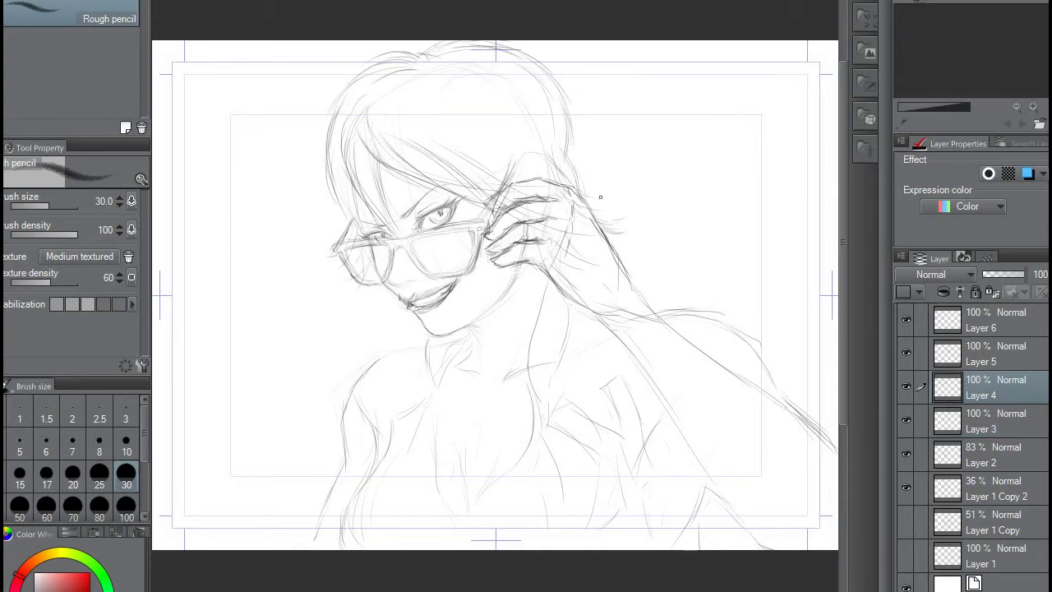
{"action": "left_click_drag", "start_coordinate": [570, 163], "coordinate": [583, 182]}
Step: Back on Layer 6, draw the chest line, right shoulder line, lower chest strokes and neck line
{"action": "key", "text": "alt+bracketleft"}
{"action": "key", "text": "alt+bracketleft"}
{"action": "key", "text": "alt+bracketleft"}
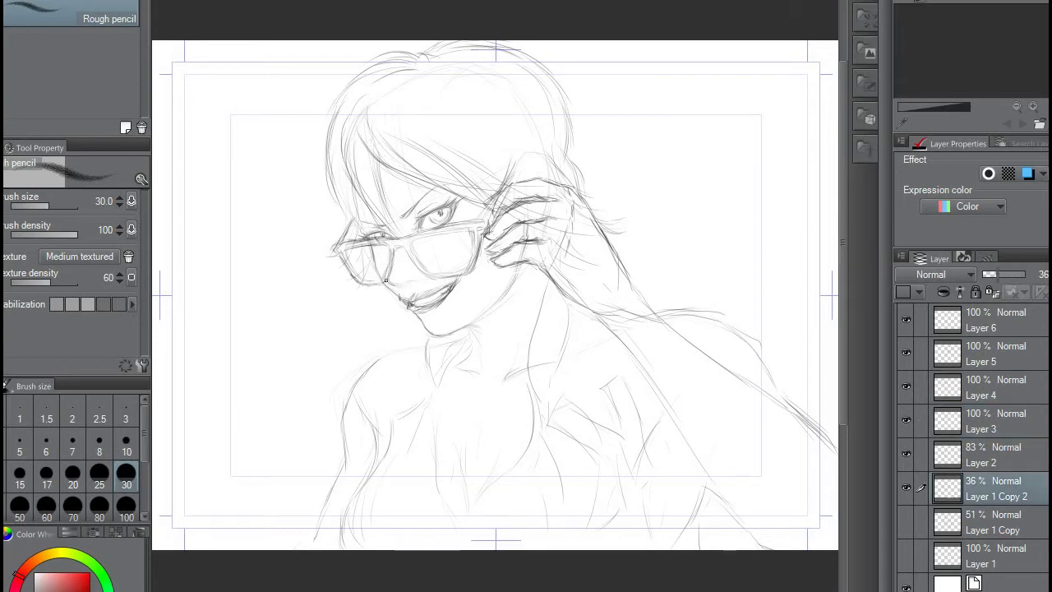
{"action": "key", "text": "alt+bracketright"}
{"action": "key", "text": "alt+bracketright"}
{"action": "key", "text": "alt+bracketright"}
{"action": "key", "text": "alt+bracketleft"}
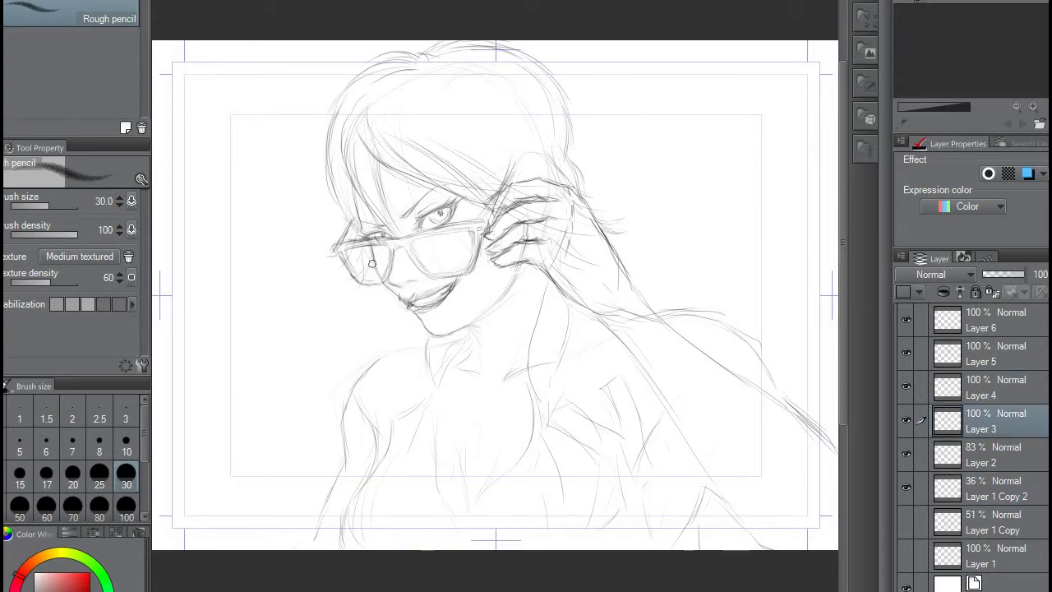
{"action": "key", "text": "alt+bracketright"}
{"action": "key", "text": "alt+bracketright"}
{"action": "key", "text": "alt+bracketright"}
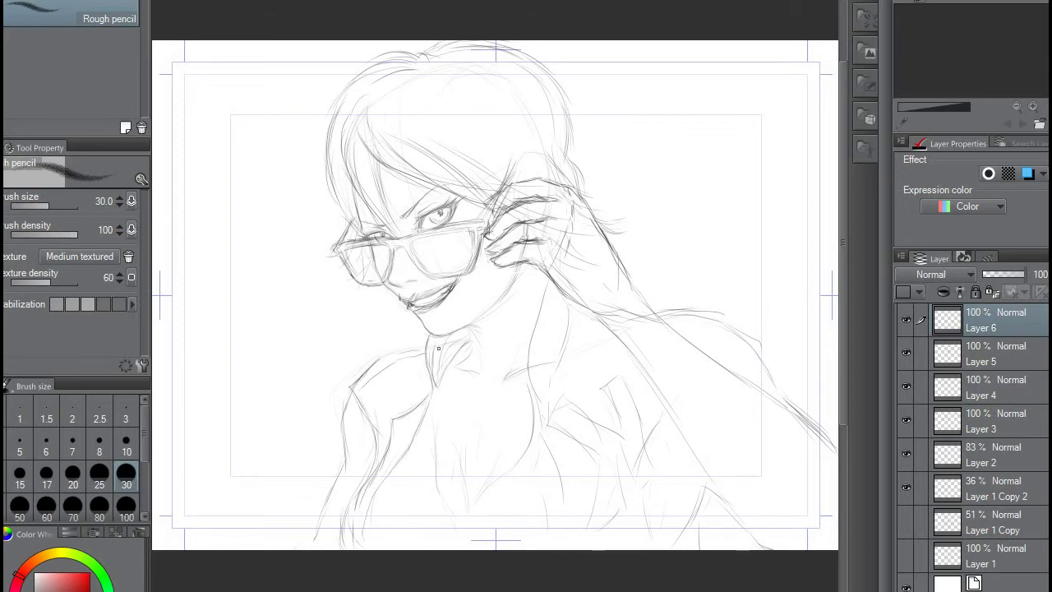
{"action": "left_click_drag", "start_coordinate": [571, 304], "coordinate": [538, 436]}
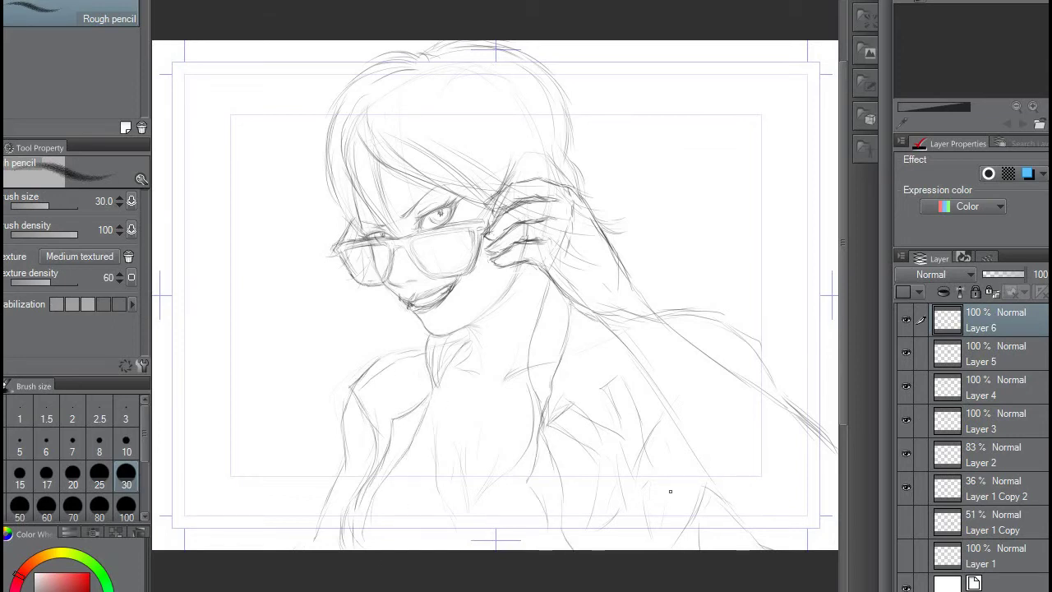
{"action": "left_click_drag", "start_coordinate": [663, 318], "coordinate": [750, 341]}
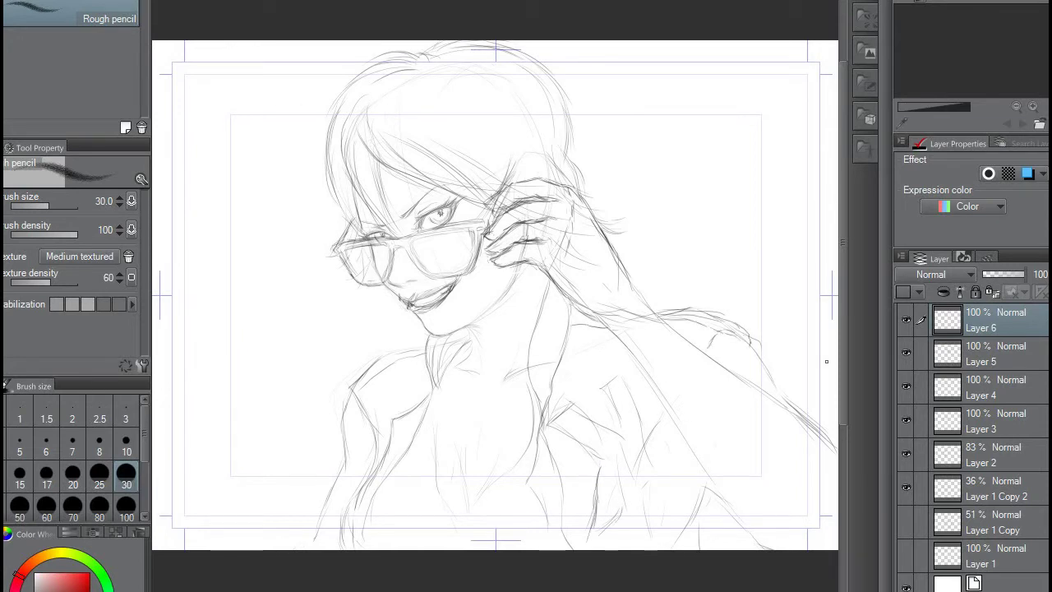
{"action": "left_click_drag", "start_coordinate": [646, 456], "coordinate": [646, 494]}
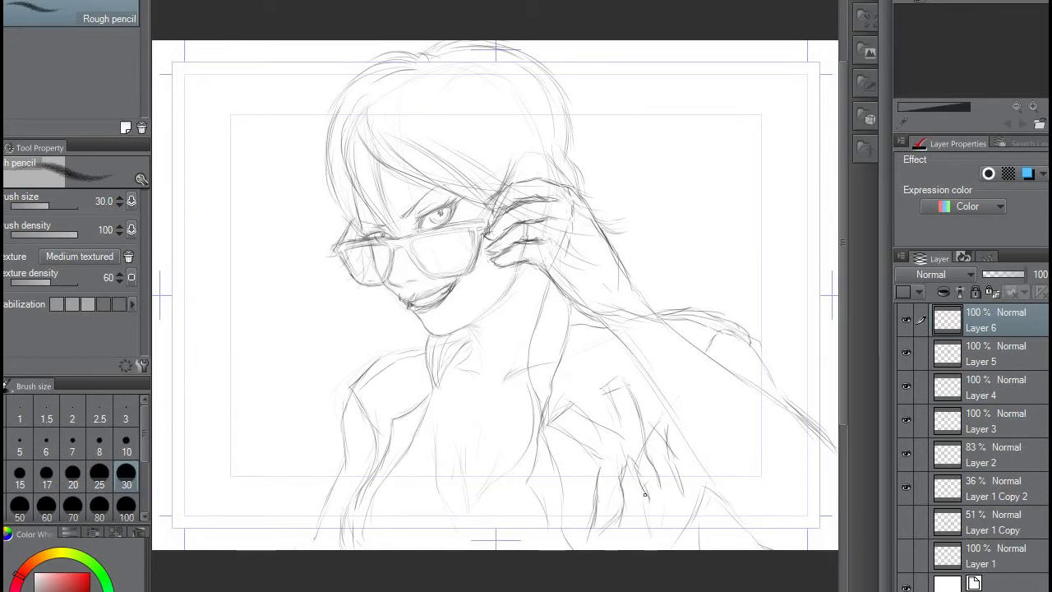
{"action": "left_click_drag", "start_coordinate": [553, 281], "coordinate": [560, 370]}
Step: Undo a faint stroke by the right shoulder and sketch the hand and fingers on the chest
{"action": "key", "text": "ctrl+z"}
{"action": "key", "text": "ctrl+z"}
{"action": "key", "text": "ctrl+z"}
{"action": "key", "text": "ctrl+z"}
{"action": "key", "text": "ctrl+z"}
{"action": "mouse_move", "coordinate": [633, 396]}
{"action": "left_mouse_down"}
{"action": "mouse_move", "coordinate": [625, 440]}
{"action": "mouse_move", "coordinate": [635, 503]}
{"action": "mouse_move", "coordinate": [589, 535]}
{"action": "left_mouse_up"}
{"action": "mouse_move", "coordinate": [578, 404]}
{"action": "left_mouse_down"}
{"action": "mouse_move", "coordinate": [612, 424]}
{"action": "mouse_move", "coordinate": [646, 401]}
{"action": "left_mouse_up"}
{"action": "mouse_move", "coordinate": [565, 413]}
{"action": "left_mouse_down"}
{"action": "mouse_move", "coordinate": [600, 500]}
{"action": "mouse_move", "coordinate": [631, 459]}
{"action": "mouse_move", "coordinate": [635, 495]}
{"action": "left_mouse_up"}
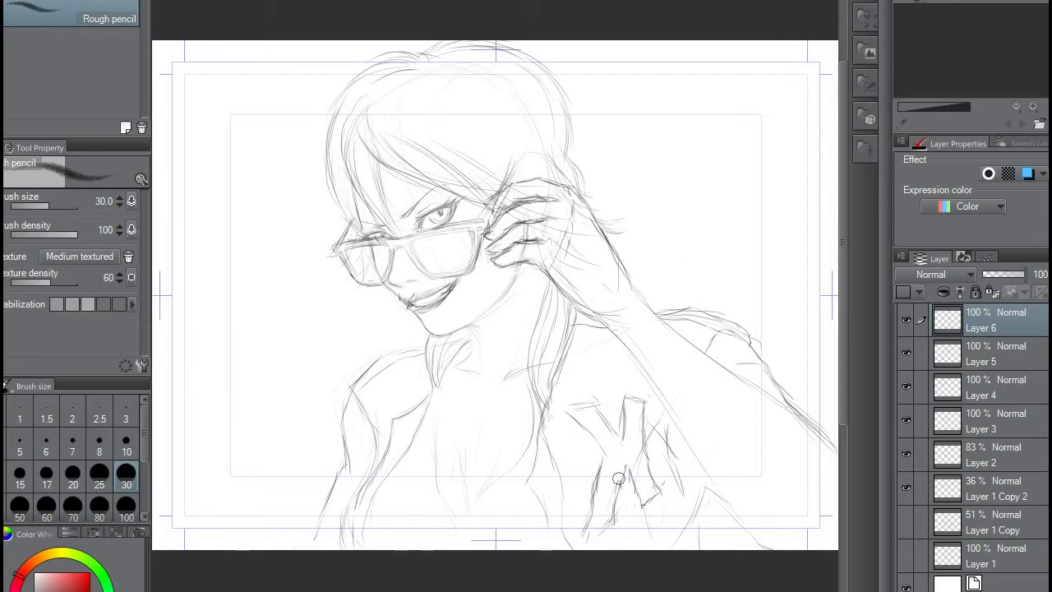
{"action": "mouse_move", "coordinate": [568, 414]}
{"action": "left_mouse_down"}
{"action": "mouse_move", "coordinate": [625, 448]}
{"action": "mouse_move", "coordinate": [603, 514]}
{"action": "left_mouse_up"}
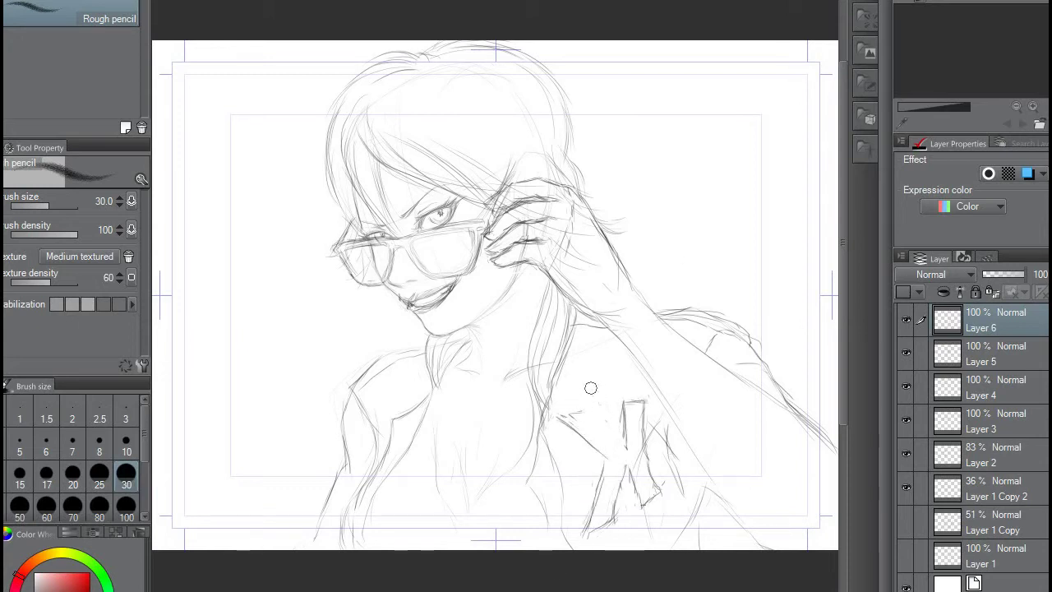
Step: Undo and redo the hand strokes, then sketch the chest hand and its fingers again
{"action": "key", "text": "ctrl+z"}
{"action": "key", "text": "ctrl+z"}
{"action": "key", "text": "ctrl+z"}
{"action": "key", "text": "ctrl+z"}
{"action": "key", "text": "ctrl+y"}
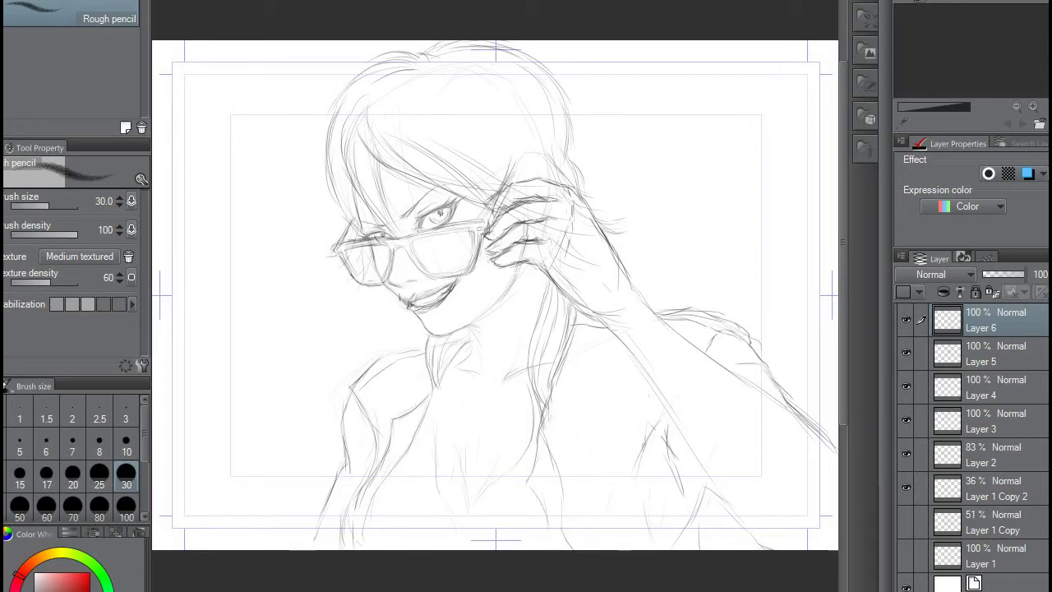
{"action": "left_click_drag", "start_coordinate": [615, 405], "coordinate": [643, 472]}
{"action": "left_click_drag", "start_coordinate": [635, 407], "coordinate": [679, 531]}
{"action": "mouse_move", "coordinate": [567, 464]}
{"action": "left_mouse_down"}
{"action": "mouse_move", "coordinate": [636, 495]}
{"action": "mouse_move", "coordinate": [638, 549]}
{"action": "left_mouse_up"}
{"action": "left_click_drag", "start_coordinate": [686, 472], "coordinate": [663, 542]}
{"action": "left_click_drag", "start_coordinate": [663, 418], "coordinate": [638, 483]}
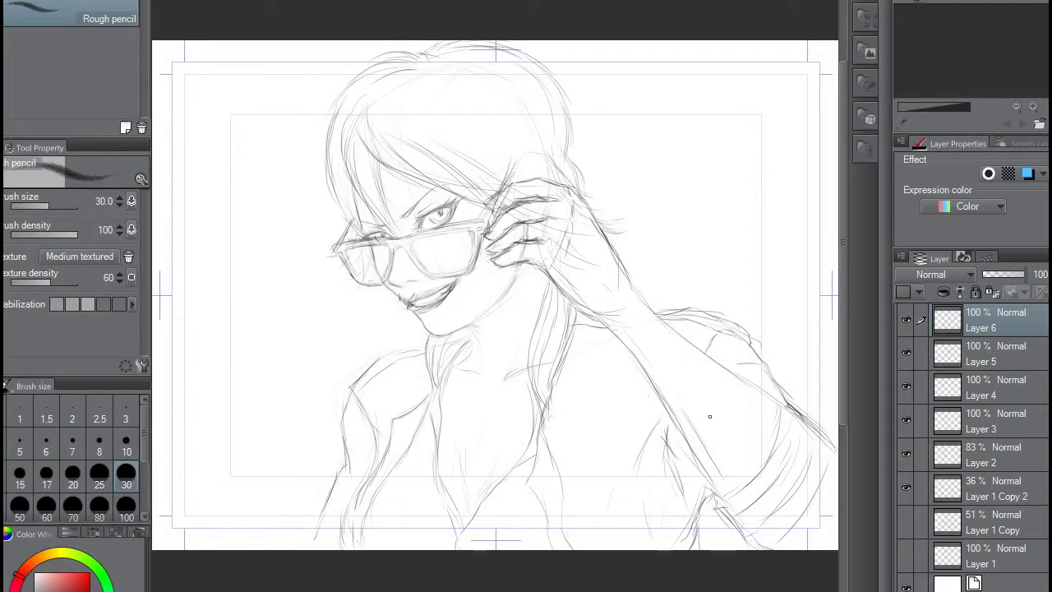
{"action": "left_click", "coordinate": [986, 455]}
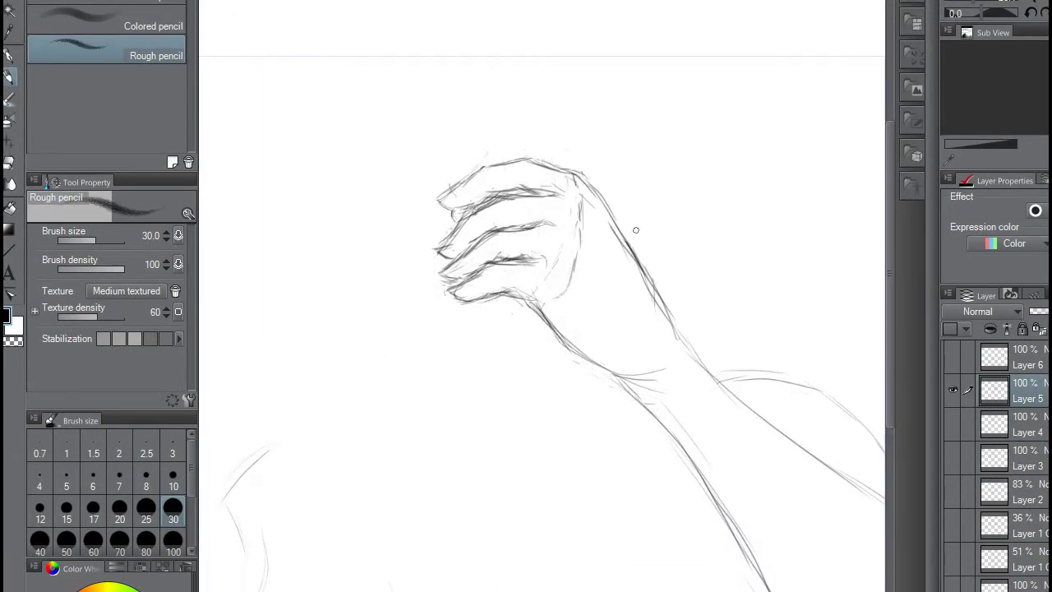
Step: On a new layer, draw knuckle shapes and a palm line on the raised hand
{"action": "key", "text": "ctrl+shift+n"}
{"action": "left_click_drag", "start_coordinate": [556, 204], "coordinate": [575, 218]}
{"action": "left_click_drag", "start_coordinate": [552, 237], "coordinate": [570, 251]}
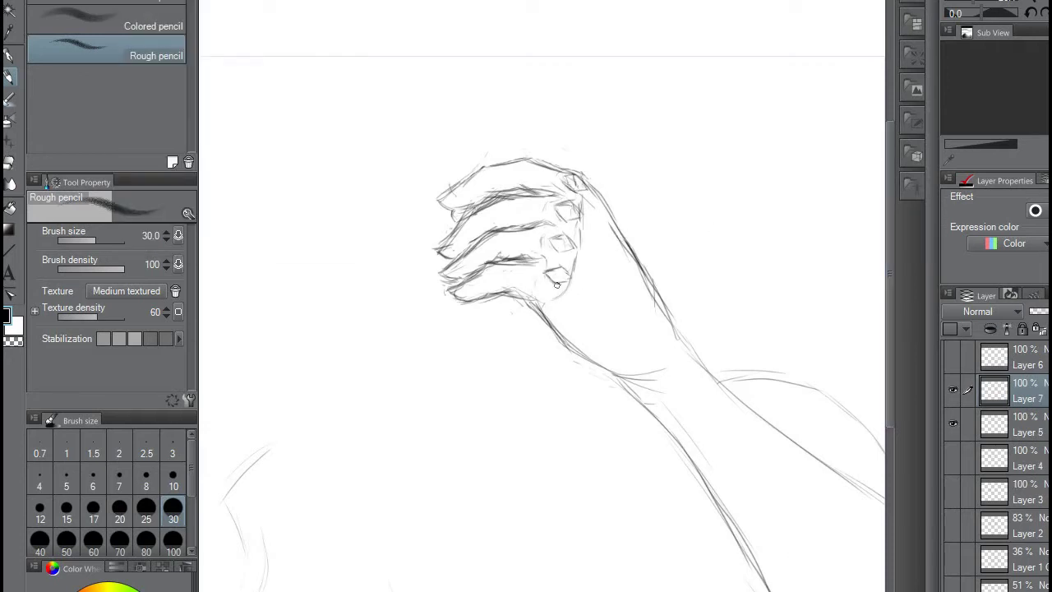
{"action": "left_click_drag", "start_coordinate": [527, 194], "coordinate": [516, 265]}
Step: Sketch a cuff around the wrist with detail lines, then darken the cuff
{"action": "left_click_drag", "start_coordinate": [533, 164], "coordinate": [543, 190]}
{"action": "left_click_drag", "start_coordinate": [511, 281], "coordinate": [552, 327]}
{"action": "mouse_move", "coordinate": [691, 323]}
{"action": "left_mouse_down"}
{"action": "mouse_move", "coordinate": [640, 393]}
{"action": "mouse_move", "coordinate": [650, 411]}
{"action": "left_mouse_up"}
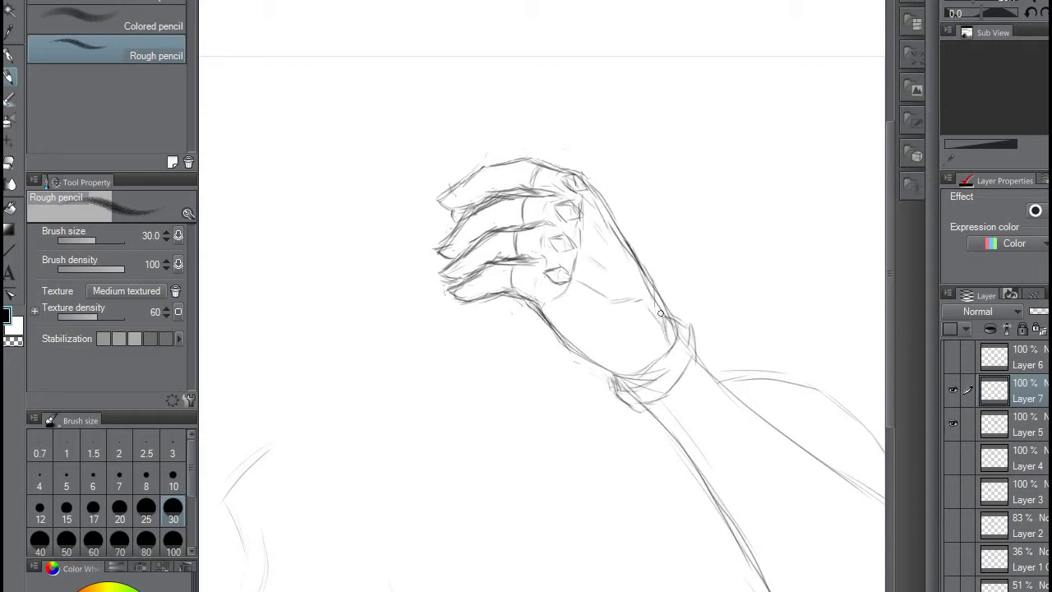
{"action": "left_click_drag", "start_coordinate": [676, 314], "coordinate": [698, 361]}
{"action": "left_click_drag", "start_coordinate": [700, 362], "coordinate": [650, 411]}
{"action": "mouse_move", "coordinate": [613, 231]}
{"action": "left_mouse_down"}
{"action": "mouse_move", "coordinate": [641, 292]}
{"action": "mouse_move", "coordinate": [621, 250]}
{"action": "left_mouse_up"}
{"action": "key", "text": "alt+bracketleft"}
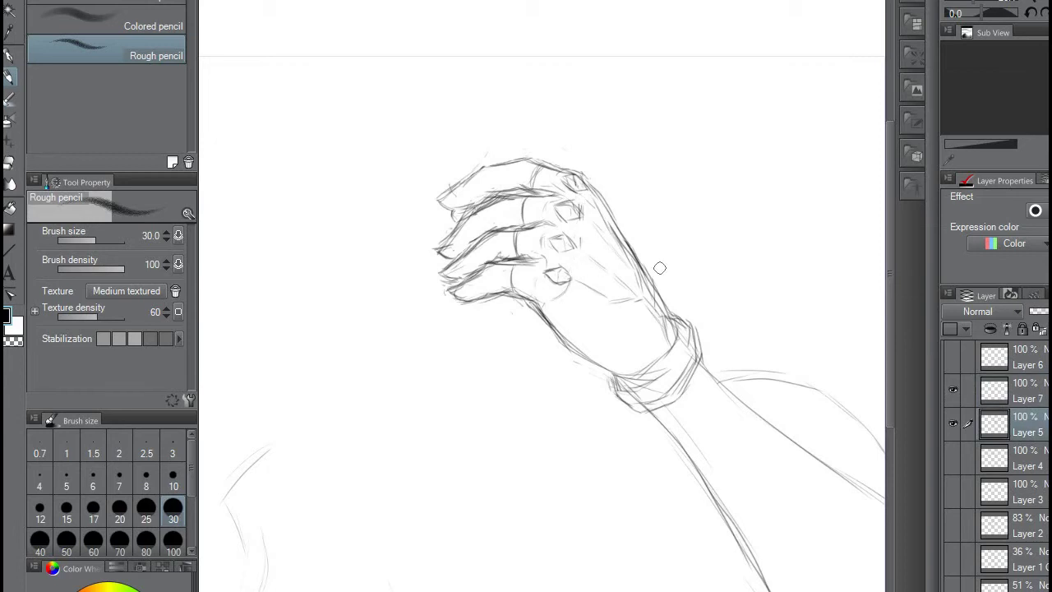
{"action": "key", "text": "alt+bracketright"}
{"action": "left_click_drag", "start_coordinate": [618, 379], "coordinate": [668, 411]}
{"action": "left_click_drag", "start_coordinate": [676, 315], "coordinate": [699, 354]}
{"action": "key", "text": "alt+bracketleft"}
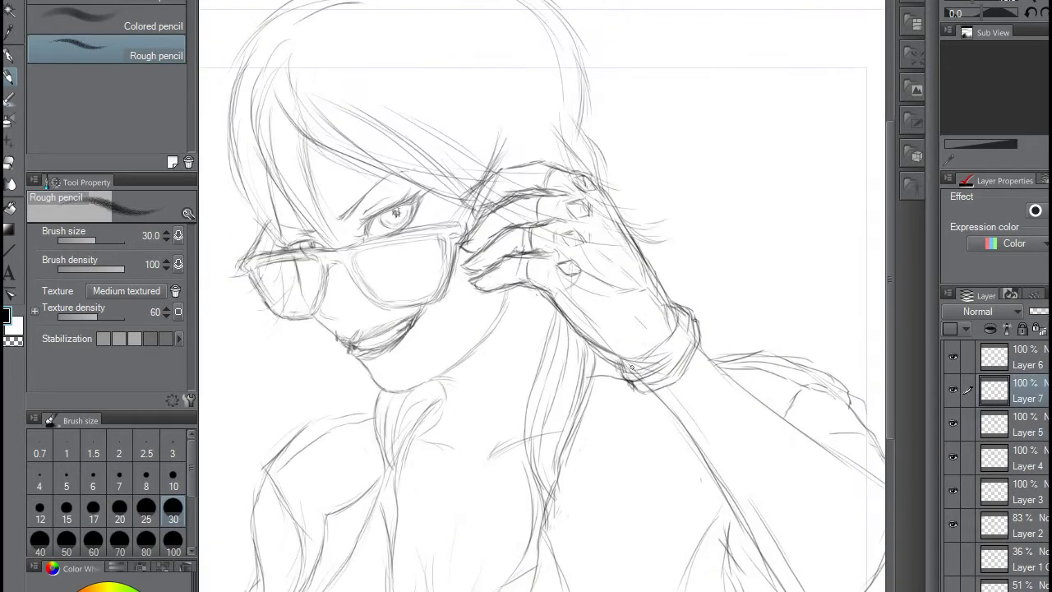
Step: Darken the forearm and upper arm contours and sketch lines across the torso and shoulder
{"action": "left_click_drag", "start_coordinate": [658, 396], "coordinate": [777, 589]}
{"action": "left_click_drag", "start_coordinate": [697, 347], "coordinate": [756, 398]}
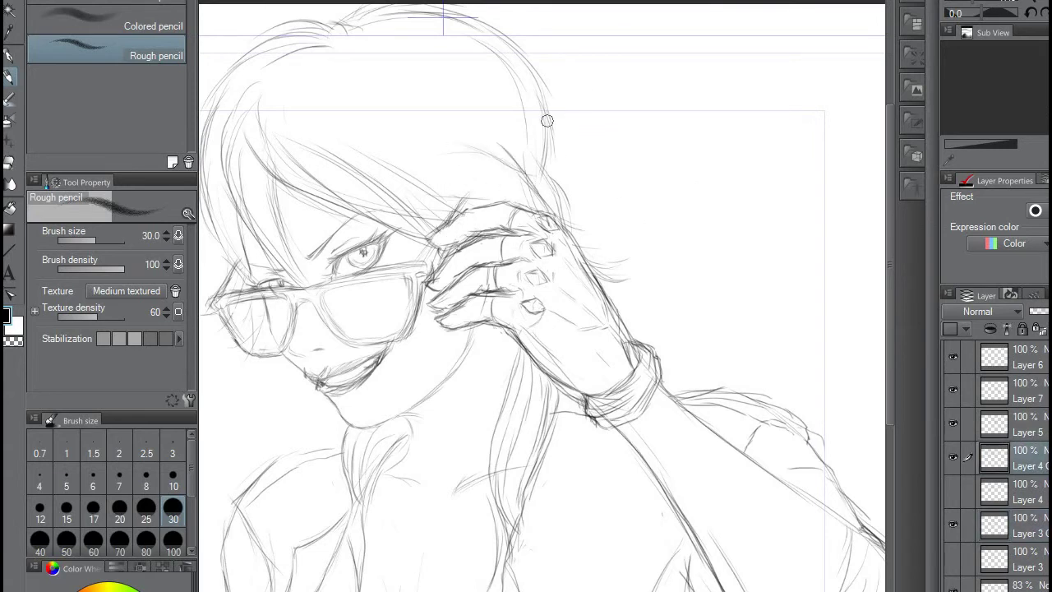
{"action": "mouse_move", "coordinate": [680, 370]}
{"action": "left_mouse_down"}
{"action": "mouse_move", "coordinate": [707, 502]}
{"action": "mouse_move", "coordinate": [691, 526]}
{"action": "left_mouse_up"}
{"action": "left_click_drag", "start_coordinate": [534, 407], "coordinate": [641, 444]}
{"action": "left_click_drag", "start_coordinate": [670, 366], "coordinate": [674, 424]}
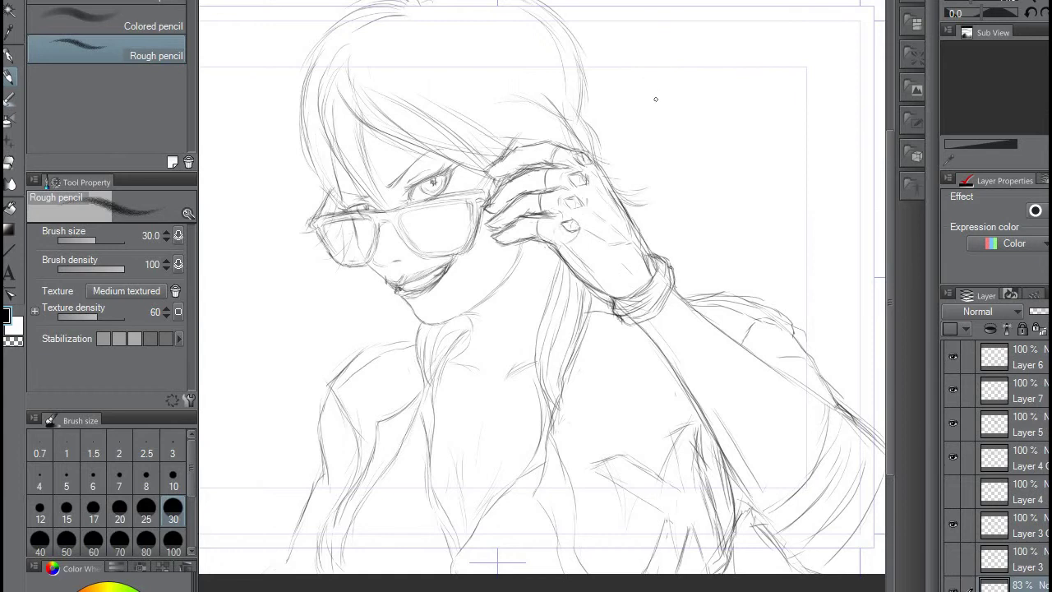
{"action": "scroll", "coordinate": [398, 202], "scroll_direction": "up", "scroll_amount": 2}
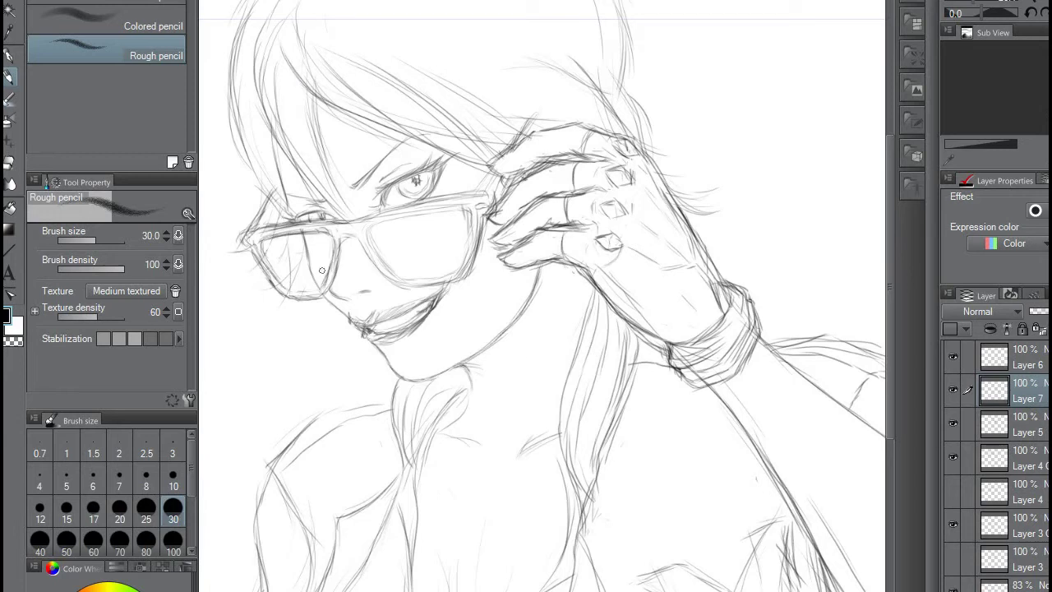
Step: Redraw the glasses in bolder strokes, darken hair beside the neck, and start lightening the forearm
{"action": "left_click_drag", "start_coordinate": [258, 227], "coordinate": [498, 169]}
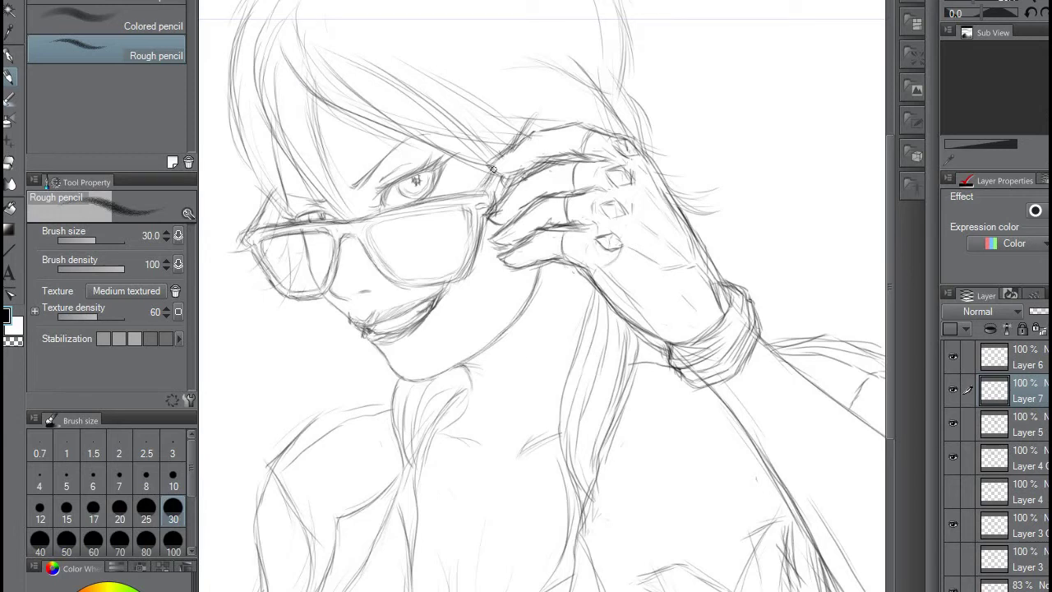
{"action": "mouse_move", "coordinate": [367, 222]}
{"action": "left_mouse_down"}
{"action": "mouse_move", "coordinate": [469, 212]}
{"action": "mouse_move", "coordinate": [459, 271]}
{"action": "left_mouse_up"}
{"action": "left_click_drag", "start_coordinate": [323, 230], "coordinate": [329, 283]}
{"action": "left_click_drag", "start_coordinate": [404, 283], "coordinate": [454, 271]}
{"action": "left_click_drag", "start_coordinate": [515, 365], "coordinate": [472, 446]}
{"action": "left_click_drag", "start_coordinate": [617, 285], "coordinate": [588, 422]}
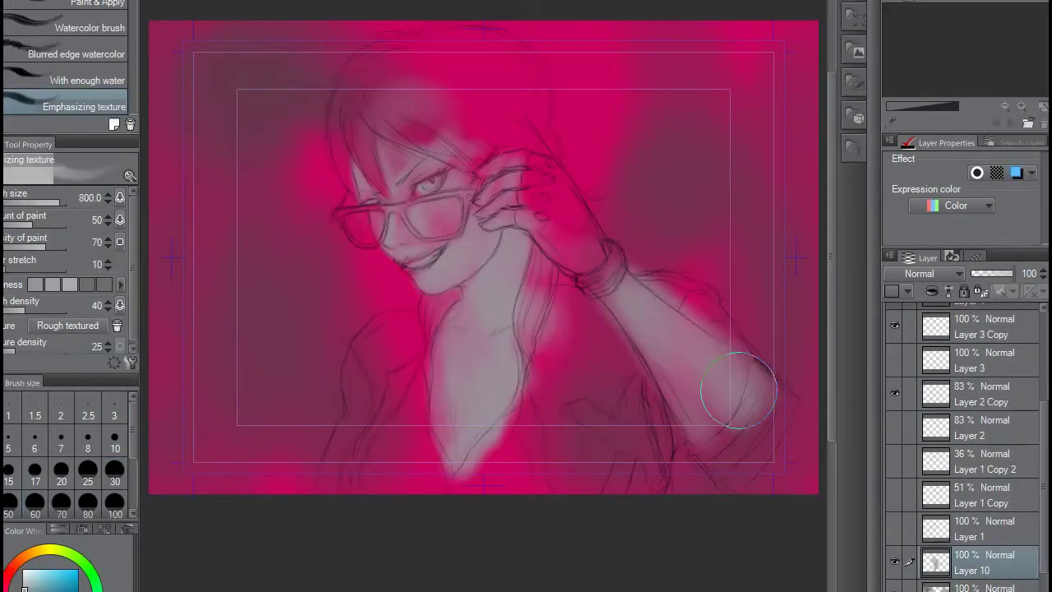
{"action": "left_click_drag", "start_coordinate": [739, 390], "coordinate": [664, 194]}
Step: Brighten the forearm, lower chest, jacket's left edge and right sleeve with pale watercolour
{"action": "key", "text": "bracketleft"}
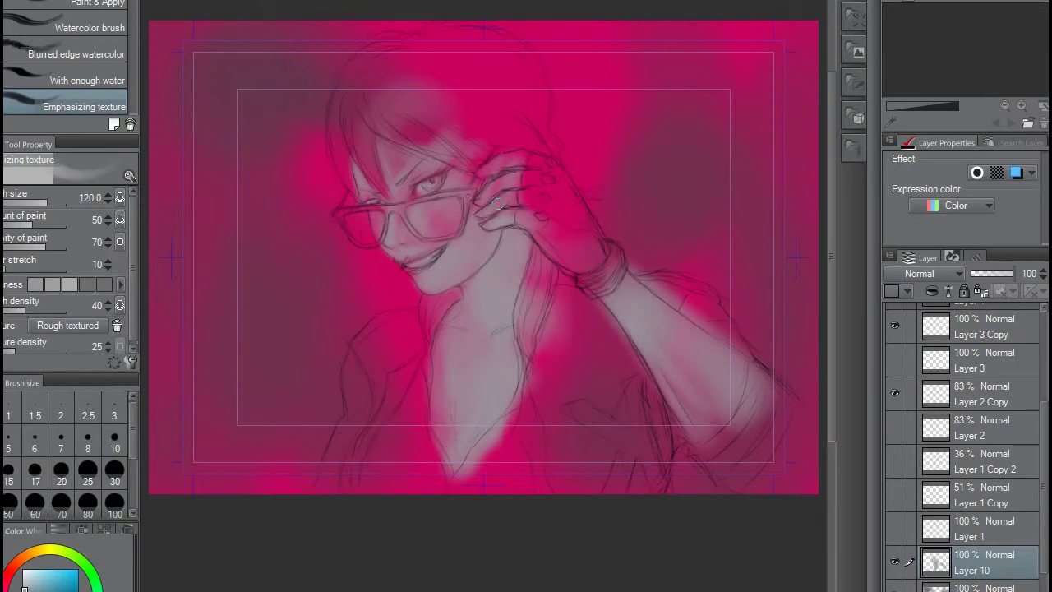
{"action": "left_click_drag", "start_coordinate": [724, 387], "coordinate": [735, 436]}
{"action": "key", "text": "bracketleft"}
{"action": "key", "text": "bracketleft"}
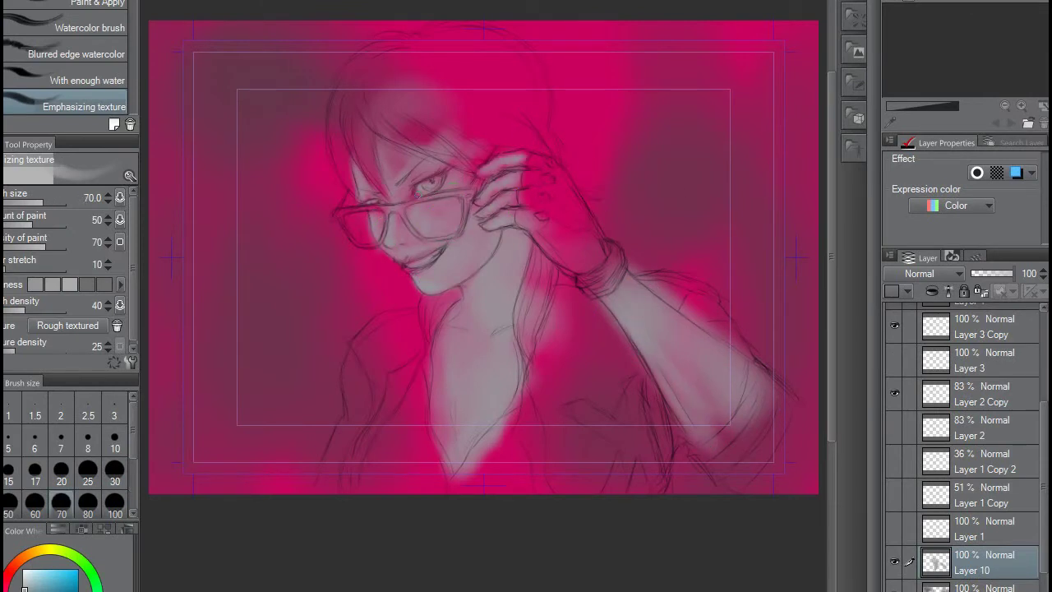
{"action": "key", "text": "bracketright"}
{"action": "key", "text": "bracketright"}
{"action": "key", "text": "bracketleft"}
{"action": "key", "text": "bracketleft"}
{"action": "key", "text": "bracketleft"}
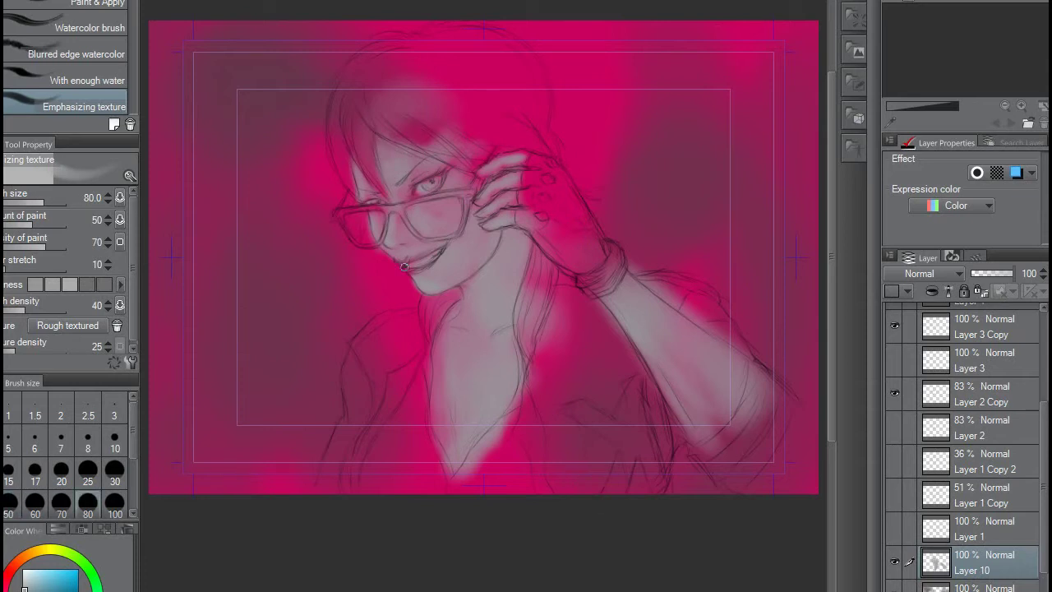
{"action": "key", "text": "bracketleft"}
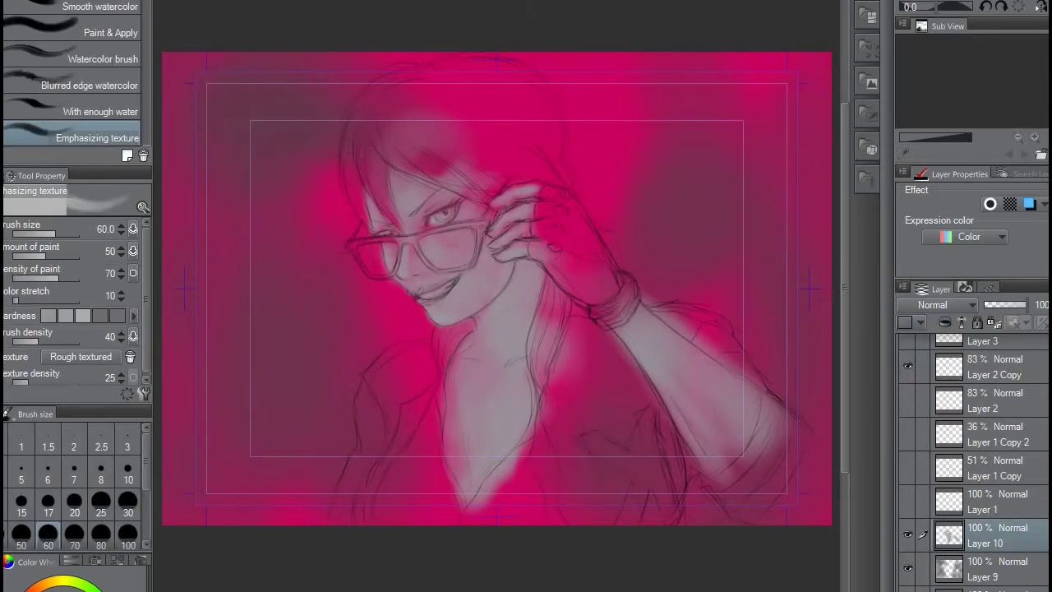
{"action": "mouse_move", "coordinate": [429, 431]}
{"action": "left_mouse_down"}
{"action": "mouse_move", "coordinate": [411, 461]}
{"action": "mouse_move", "coordinate": [419, 501]}
{"action": "mouse_move", "coordinate": [453, 518]}
{"action": "mouse_move", "coordinate": [400, 491]}
{"action": "mouse_move", "coordinate": [505, 503]}
{"action": "mouse_move", "coordinate": [540, 417]}
{"action": "left_mouse_up"}
{"action": "left_click_drag", "start_coordinate": [365, 422], "coordinate": [355, 514]}
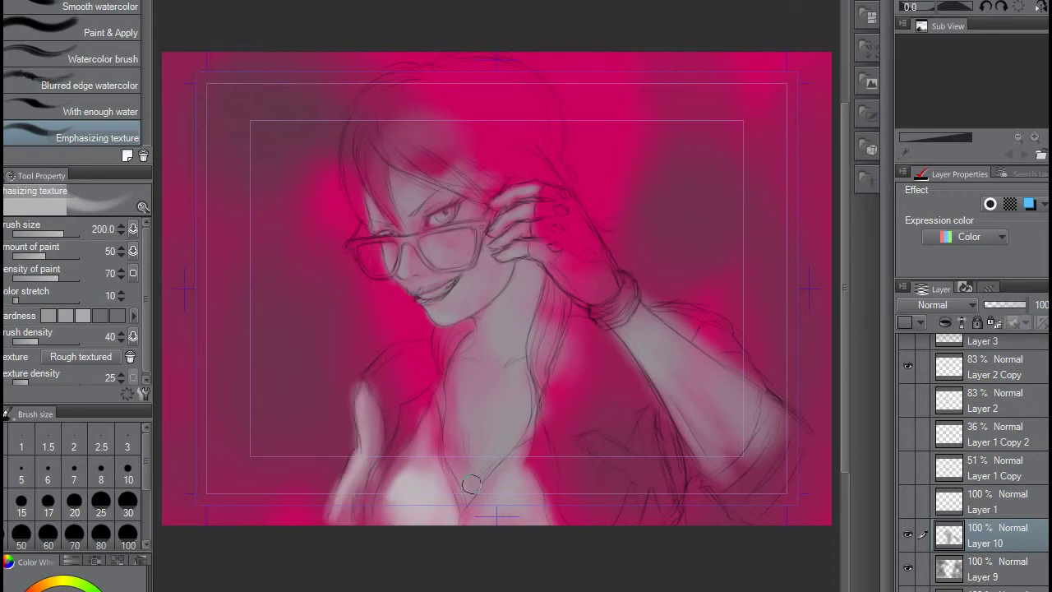
{"action": "key", "text": "bracketright"}
{"action": "left_click_drag", "start_coordinate": [769, 424], "coordinate": [661, 558]}
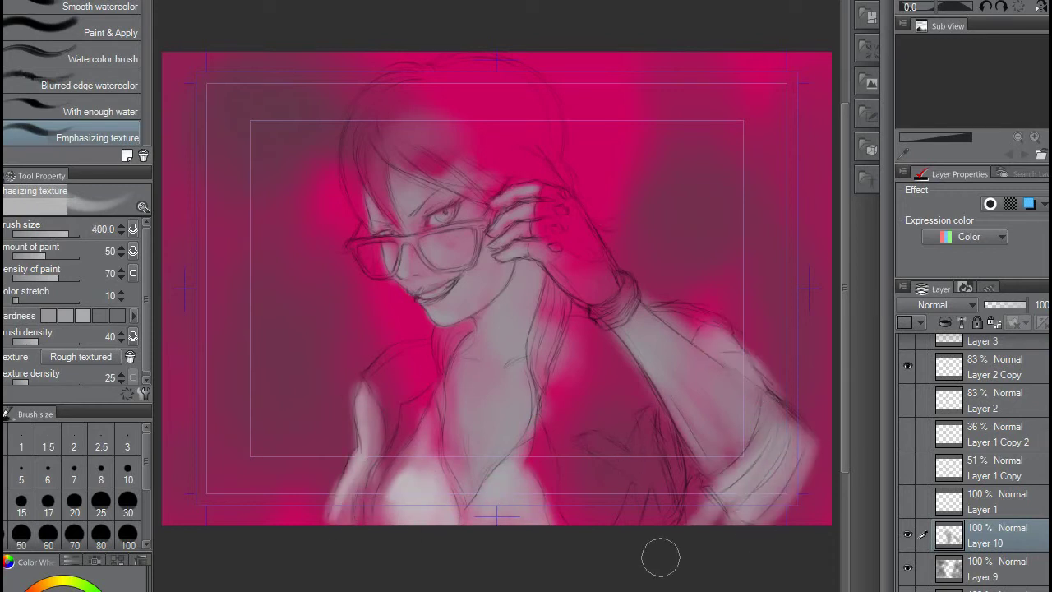
Step: Pick a red, add a new layer, and paint red over the jacket's left side
{"action": "left_click", "coordinate": [681, 239], "text": "alt"}
{"action": "key", "text": "bracketright"}
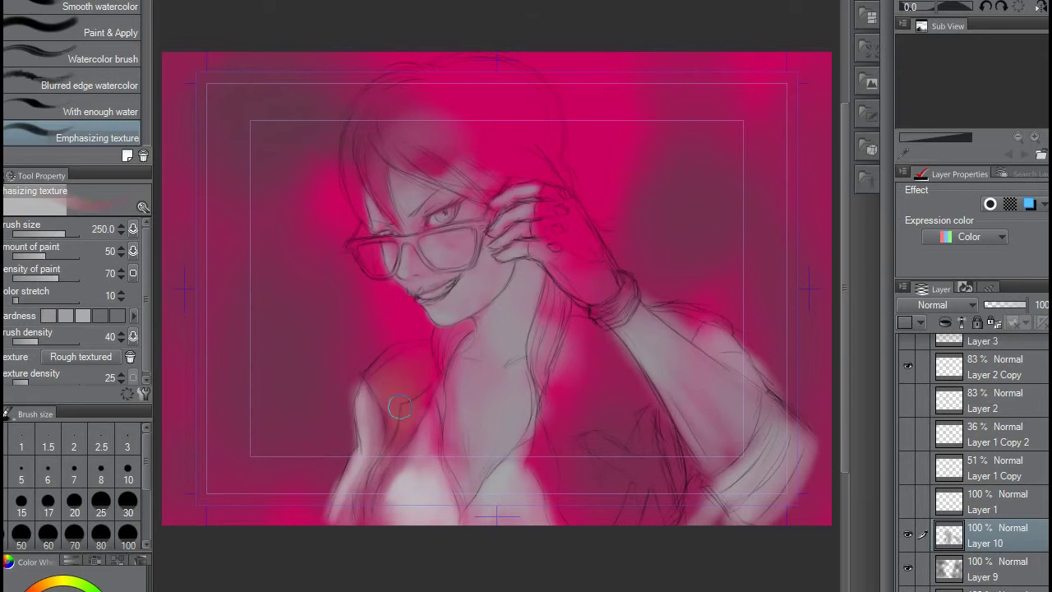
{"action": "key", "text": "ctrl+shift+n"}
{"action": "left_click_drag", "start_coordinate": [399, 374], "coordinate": [372, 481]}
Step: Paint red over the jacket's right side and darken the neck and nearby hair
{"action": "left_click_drag", "start_coordinate": [641, 446], "coordinate": [598, 540]}
{"action": "key", "text": "bracketright"}
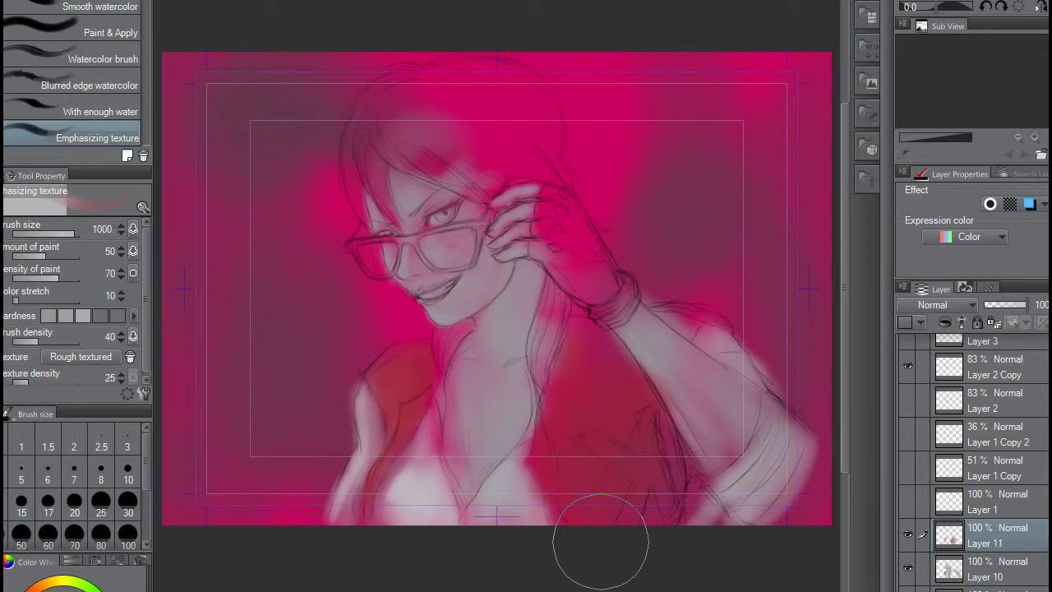
{"action": "key", "text": "bracketleft"}
{"action": "left_click_drag", "start_coordinate": [464, 322], "coordinate": [440, 362]}
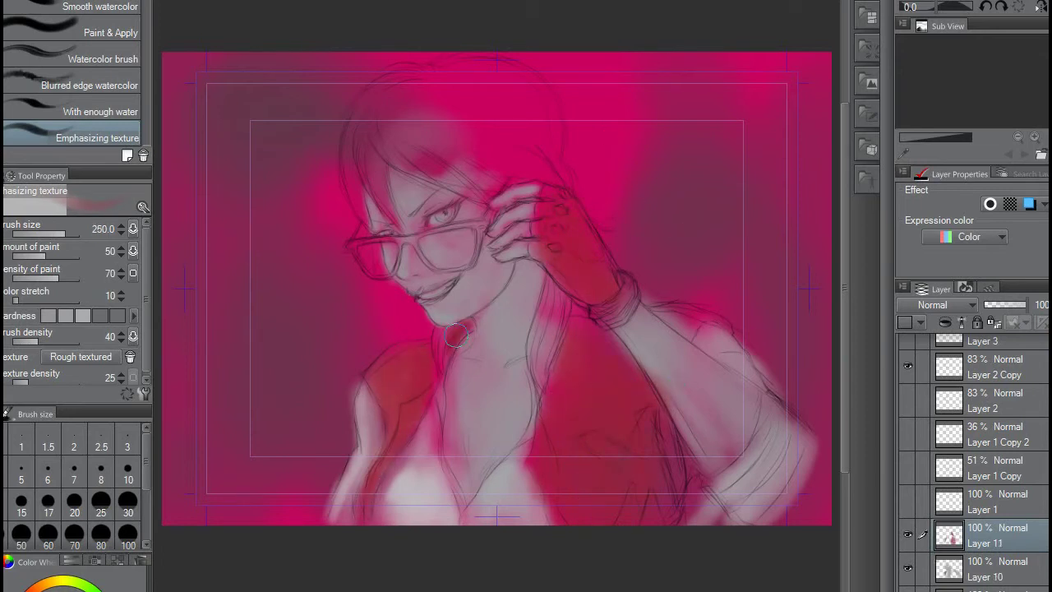
{"action": "key", "text": "bracketleft"}
{"action": "mouse_move", "coordinate": [564, 353]}
{"action": "left_mouse_down"}
{"action": "mouse_move", "coordinate": [541, 310]}
{"action": "mouse_move", "coordinate": [555, 289]}
{"action": "mouse_move", "coordinate": [632, 403]}
{"action": "mouse_move", "coordinate": [707, 387]}
{"action": "left_mouse_up"}
Step: On a new Layer 12, paint the raised hand's glove a darker red
{"action": "key", "text": "ctrl+shift+n"}
{"action": "key", "text": "bracketleft"}
{"action": "key", "text": "bracketleft"}
{"action": "key", "text": "bracketleft"}
{"action": "key", "text": "alt+bracketleft"}
{"action": "key", "text": "bracketright"}
{"action": "key", "text": "bracketright"}
{"action": "key", "text": "bracketright"}
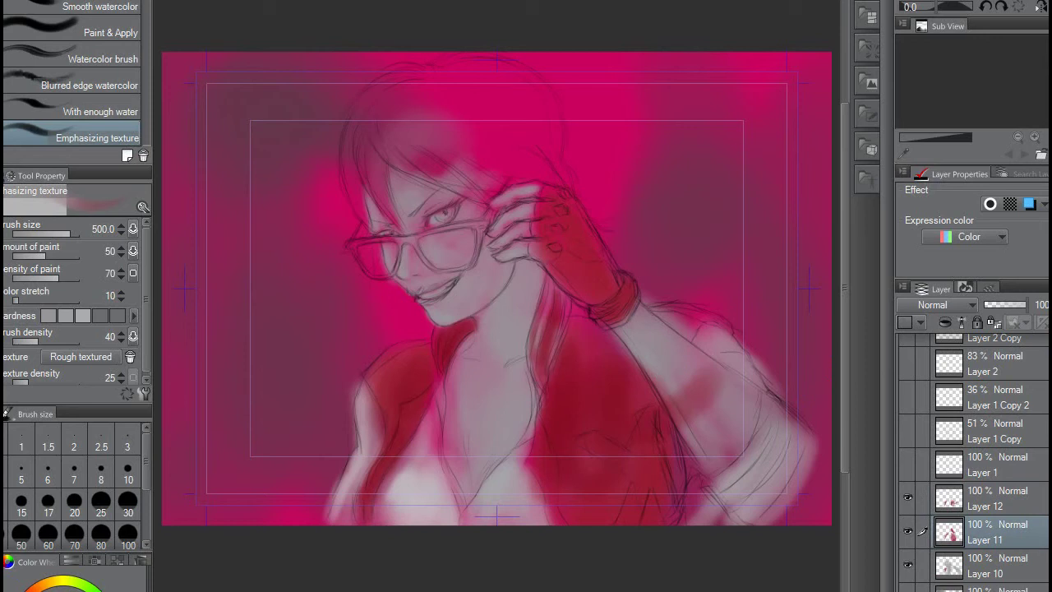
{"action": "key", "text": "alt+bracketright"}
{"action": "key", "text": "bracketleft"}
{"action": "key", "text": "bracketleft"}
{"action": "mouse_move", "coordinate": [549, 234]}
{"action": "left_mouse_down"}
{"action": "mouse_move", "coordinate": [559, 217]}
{"action": "mouse_move", "coordinate": [608, 287]}
{"action": "left_mouse_up"}
{"action": "key", "text": "bracketleft"}
{"action": "key", "text": "bracketleft"}
{"action": "key", "text": "bracketright"}
{"action": "key", "text": "bracketright"}
{"action": "key", "text": "bracketright"}
Step: Darken the top of the hair and the hair above the forehead, resizing the brush between 200 and 400
{"action": "left_click_drag", "start_coordinate": [386, 165], "coordinate": [482, 129]}
{"action": "key", "text": "bracketleft"}
{"action": "key", "text": "bracketleft"}
{"action": "key", "text": "bracketright"}
{"action": "key", "text": "bracketright"}
{"action": "key", "text": "bracketright"}
{"action": "left_click_drag", "start_coordinate": [386, 192], "coordinate": [421, 150]}
{"action": "key", "text": "bracketright"}
{"action": "key", "text": "bracketright"}
{"action": "key", "text": "bracketright"}
{"action": "key", "text": "bracketright"}
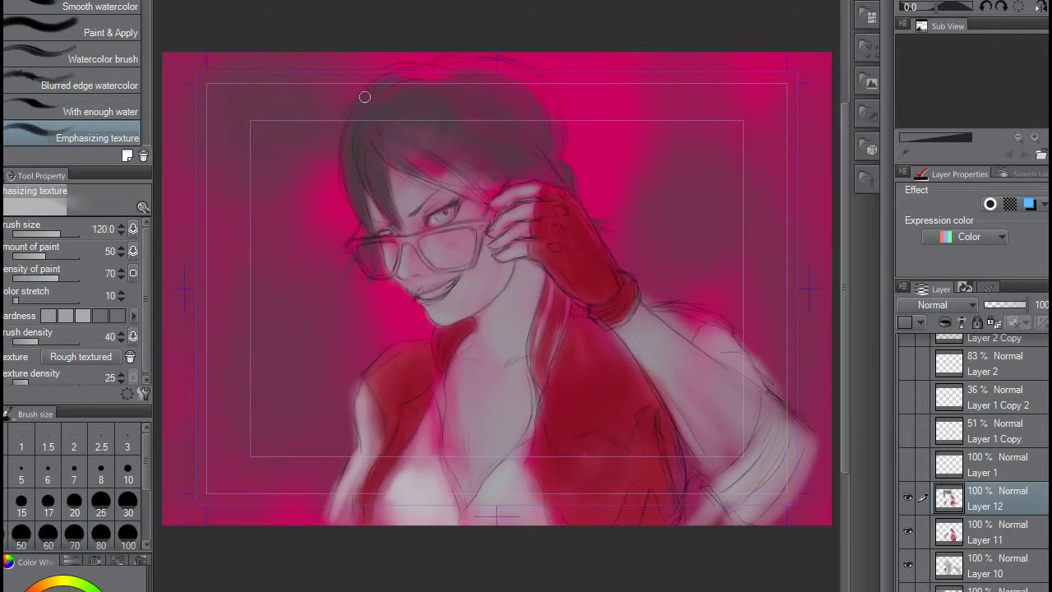
Step: Continue the red jacket on Layer 11 with brush sizes from 40 to 500, then add a new layer above it
{"action": "scroll", "coordinate": [978, 460], "scroll_direction": "up", "scroll_amount": 5}
{"action": "scroll", "coordinate": [979, 460], "scroll_direction": "down", "scroll_amount": 5}
{"action": "key", "text": "bracketright"}
{"action": "key", "text": "bracketright"}
{"action": "key", "text": "bracketright"}
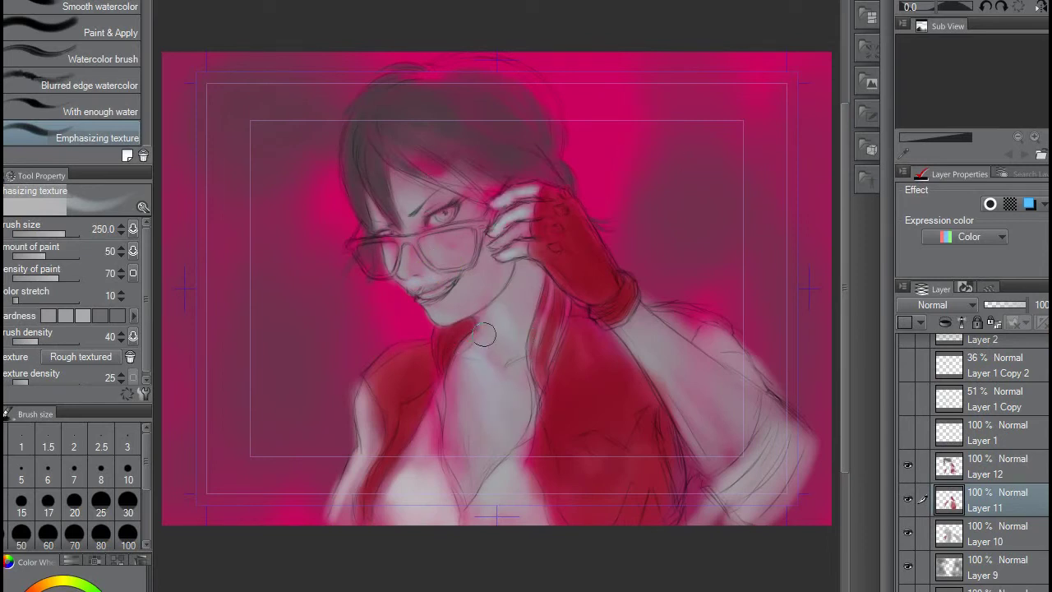
{"action": "key", "text": "bracketleft"}
{"action": "key", "text": "bracketleft"}
{"action": "key", "text": "bracketleft"}
{"action": "key", "text": "bracketleft"}
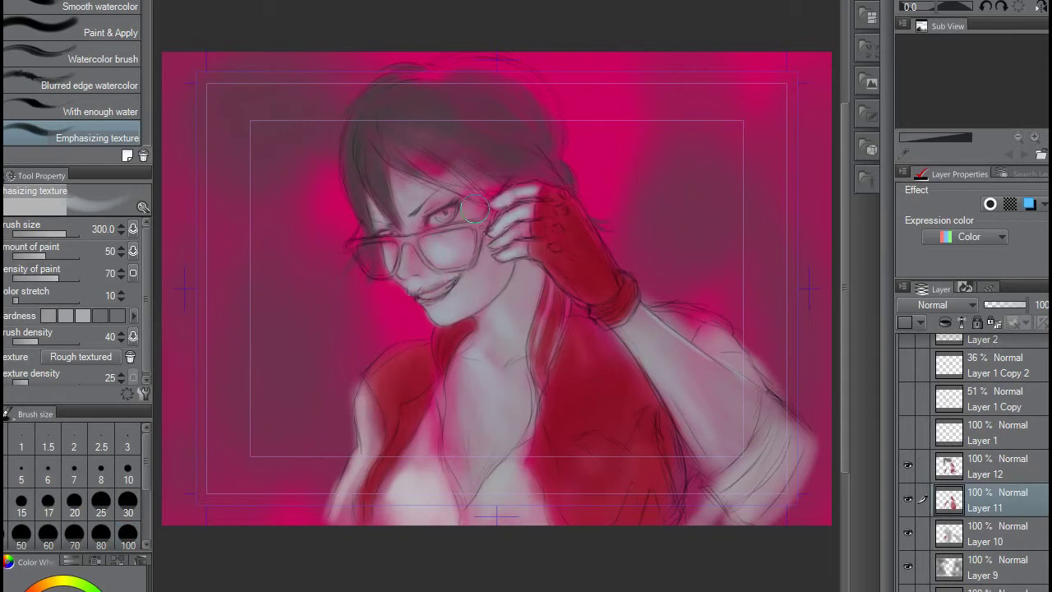
{"action": "key", "text": "bracketright"}
{"action": "key", "text": "bracketright"}
{"action": "key", "text": "bracketright"}
{"action": "key", "text": "bracketleft"}
{"action": "key", "text": "bracketleft"}
{"action": "key", "text": "bracketleft"}
{"action": "key", "text": "bracketleft"}
{"action": "key", "text": "bracketleft"}
{"action": "key", "text": "bracketleft"}
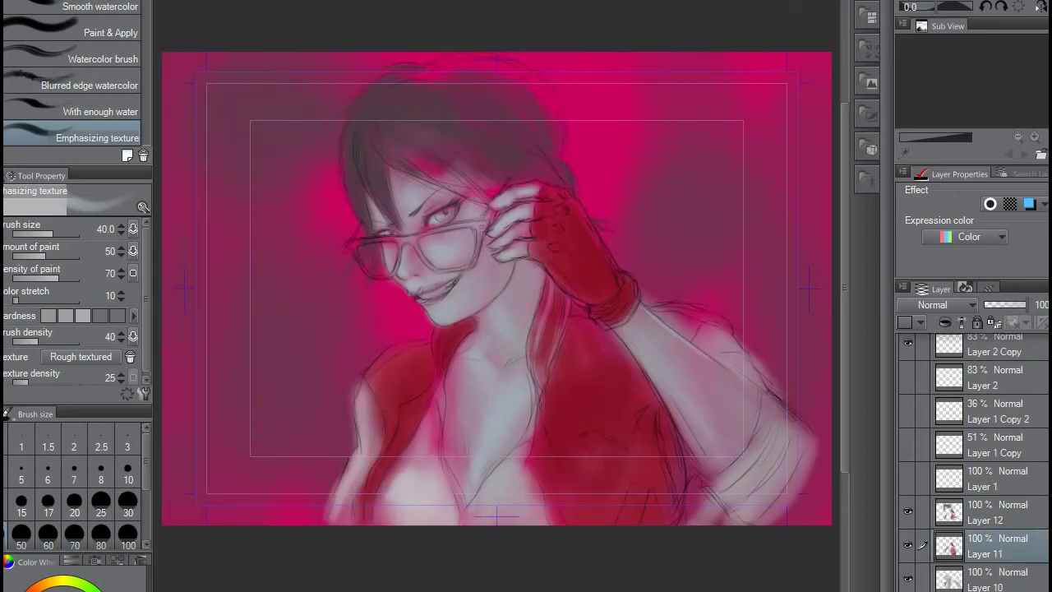
{"action": "key", "text": "bracketright"}
{"action": "key", "text": "bracketright"}
{"action": "key", "text": "bracketright"}
{"action": "key", "text": "ctrl+shift+n"}
Step: Trace the glasses frame, bridge and right lens rim in a dark line at brush size 60
{"action": "key", "text": "bracketright"}
{"action": "key", "text": "bracketright"}
{"action": "key", "text": "bracketright"}
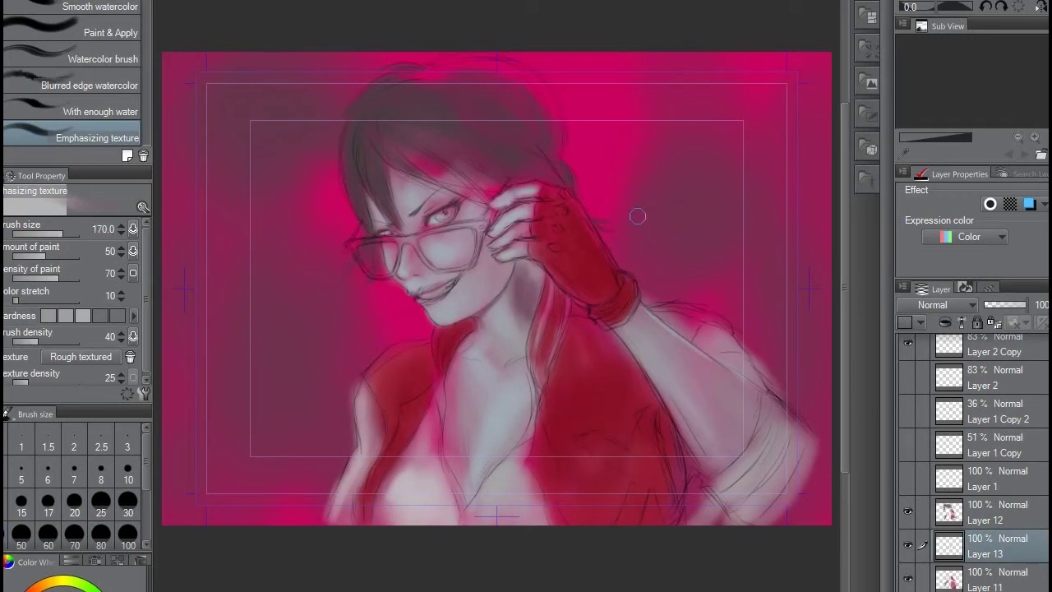
{"action": "key", "text": "bracketleft"}
{"action": "key", "text": "bracketleft"}
{"action": "key", "text": "bracketleft"}
{"action": "mouse_move", "coordinate": [355, 245]}
{"action": "left_mouse_down"}
{"action": "mouse_move", "coordinate": [478, 227]}
{"action": "mouse_move", "coordinate": [453, 268]}
{"action": "left_mouse_up"}
{"action": "left_click_drag", "start_coordinate": [413, 237], "coordinate": [489, 220]}
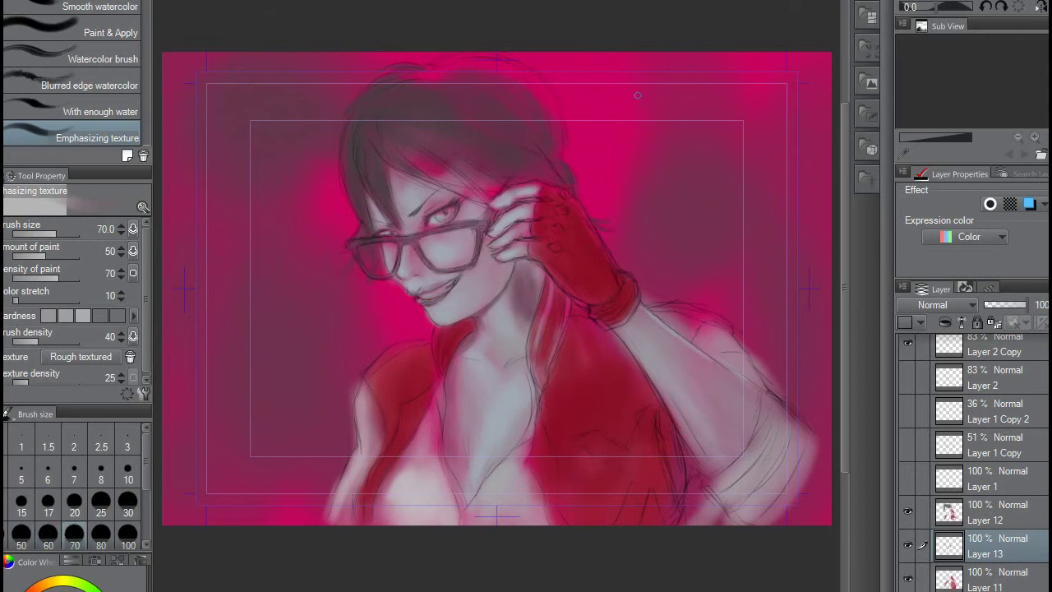
{"action": "key", "text": "bracketright"}
{"action": "key", "text": "bracketright"}
{"action": "key", "text": "bracketright"}
{"action": "key", "text": "bracketright"}
{"action": "key", "text": "bracketright"}
{"action": "key", "text": "bracketright"}
{"action": "key", "text": "bracketright"}
{"action": "key", "text": "bracketright"}
{"action": "key", "text": "bracketright"}
{"action": "key", "text": "bracketleft"}
{"action": "key", "text": "bracketleft"}
{"action": "key", "text": "bracketleft"}
{"action": "key", "text": "bracketleft"}
{"action": "key", "text": "bracketleft"}
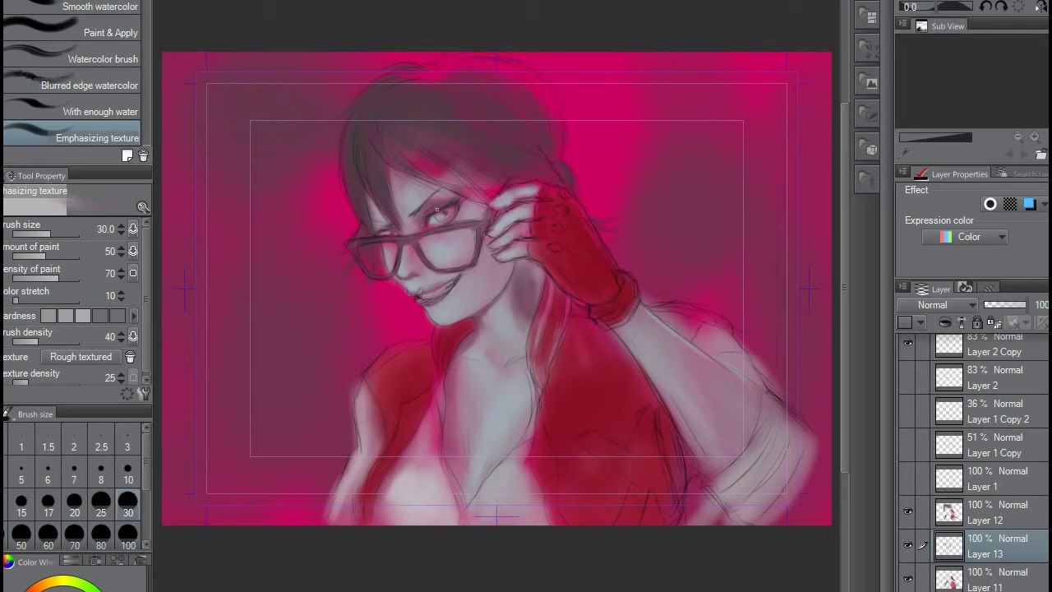
{"action": "key", "text": "bracketright"}
{"action": "key", "text": "bracketright"}
{"action": "key", "text": "bracketright"}
{"action": "key", "text": "bracketright"}
{"action": "key", "text": "bracketright"}
{"action": "key", "text": "bracketright"}
{"action": "key", "text": "bracketright"}
{"action": "key", "text": "bracketright"}
{"action": "key", "text": "bracketleft"}
{"action": "key", "text": "bracketleft"}
{"action": "key", "text": "bracketleft"}
{"action": "key", "text": "bracketleft"}
{"action": "key", "text": "bracketleft"}
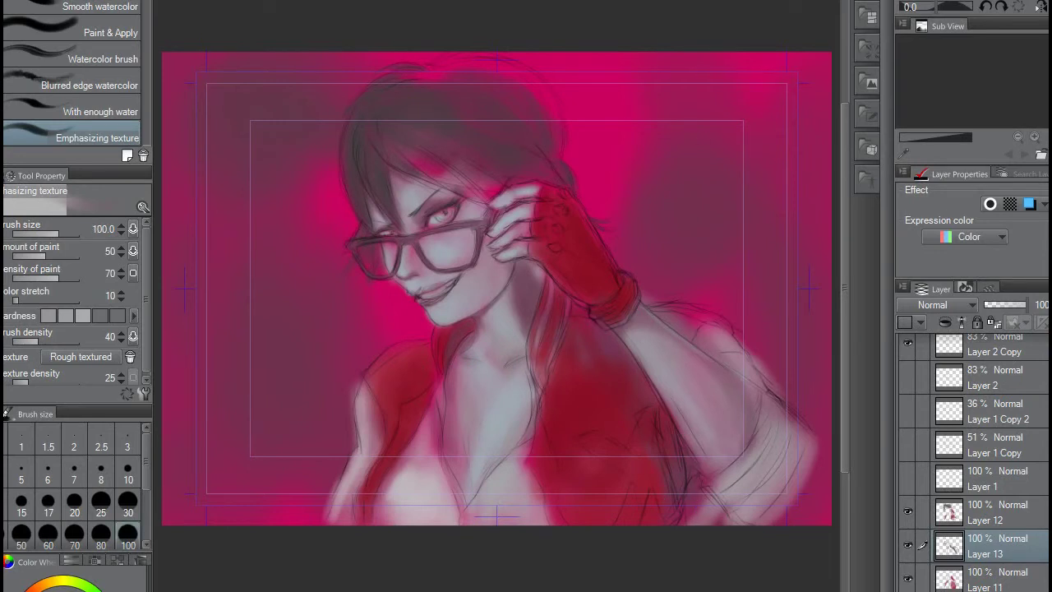
Step: On a new Layer 14 above Layer 12, paint a red hair streak and start the eye tint
{"action": "key", "text": "ctrl+shift+n"}
{"action": "key", "text": "bracketright"}
{"action": "key", "text": "bracketright"}
{"action": "key", "text": "bracketright"}
{"action": "left_click_drag", "start_coordinate": [403, 155], "coordinate": [488, 196]}
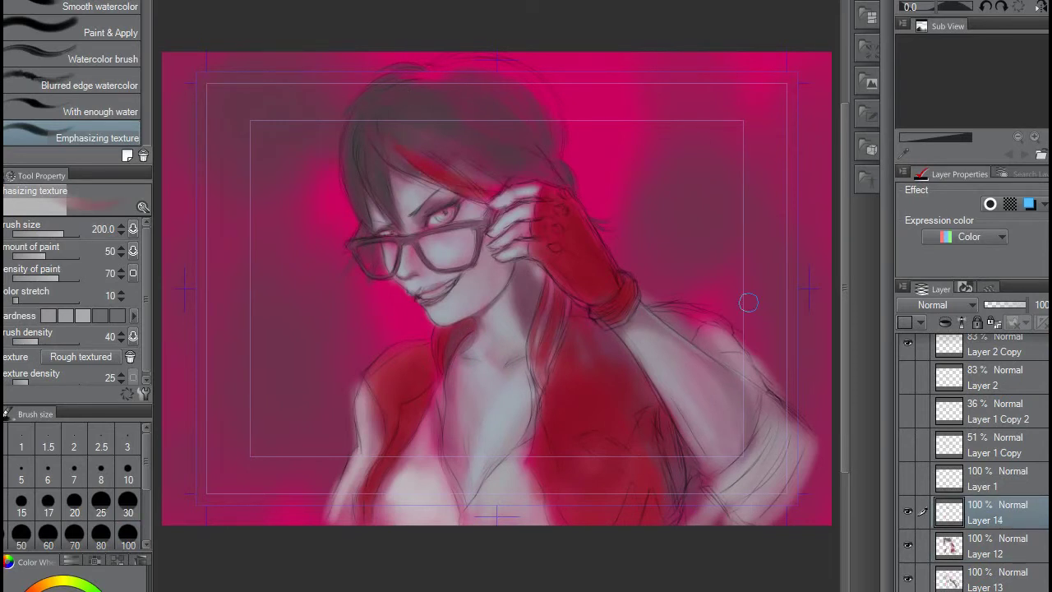
{"action": "key", "text": "bracketleft"}
{"action": "key", "text": "bracketleft"}
{"action": "key", "text": "bracketleft"}
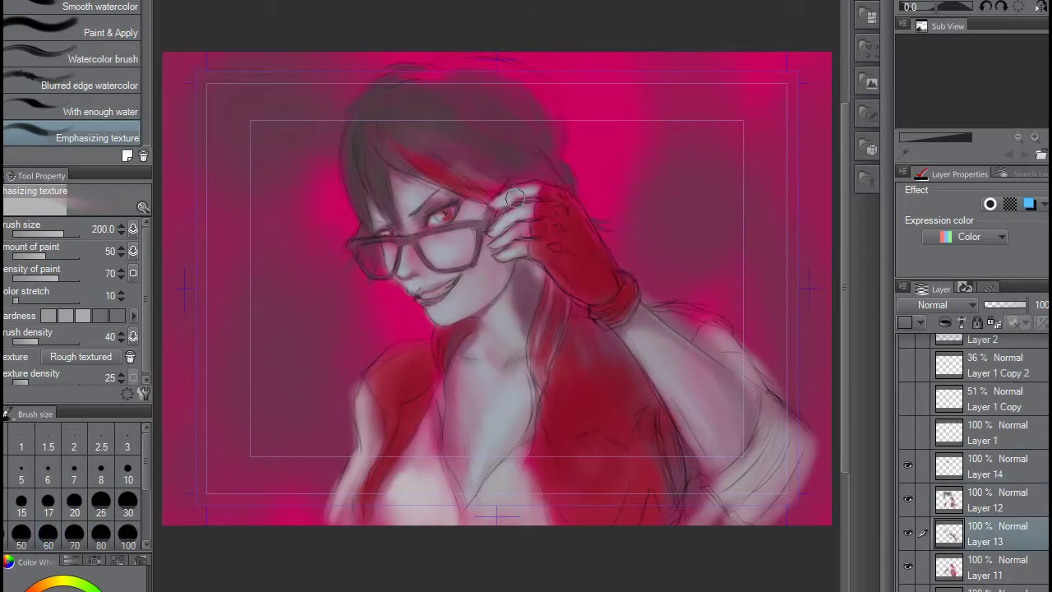
{"action": "key", "text": "bracketleft"}
{"action": "key", "text": "bracketleft"}
{"action": "key", "text": "bracketleft"}
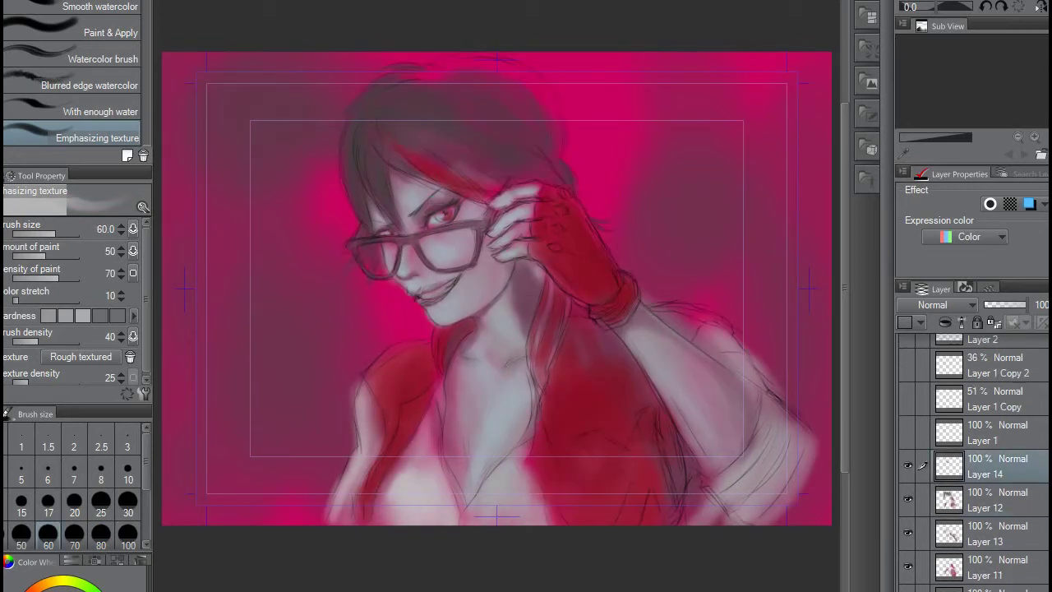
Step: Select Layer 14 and set up the Paint flat brush for shading the torso
{"action": "key", "text": "alt+bracketleft"}
{"action": "key", "text": "bracketleft"}
{"action": "key", "text": "bracketleft"}
{"action": "key", "text": "bracketleft"}
{"action": "key", "text": "bracketright"}
{"action": "key", "text": "bracketright"}
{"action": "key", "text": "bracketright"}
{"action": "key", "text": "bracketright"}
{"action": "key", "text": "bracketright"}
{"action": "key", "text": "bracketright"}
{"action": "key", "text": "bracketleft"}
{"action": "key", "text": "bracketleft"}
{"action": "key", "text": "bracketleft"}
{"action": "key", "text": "bracketleft"}
{"action": "key", "text": "bracketright"}
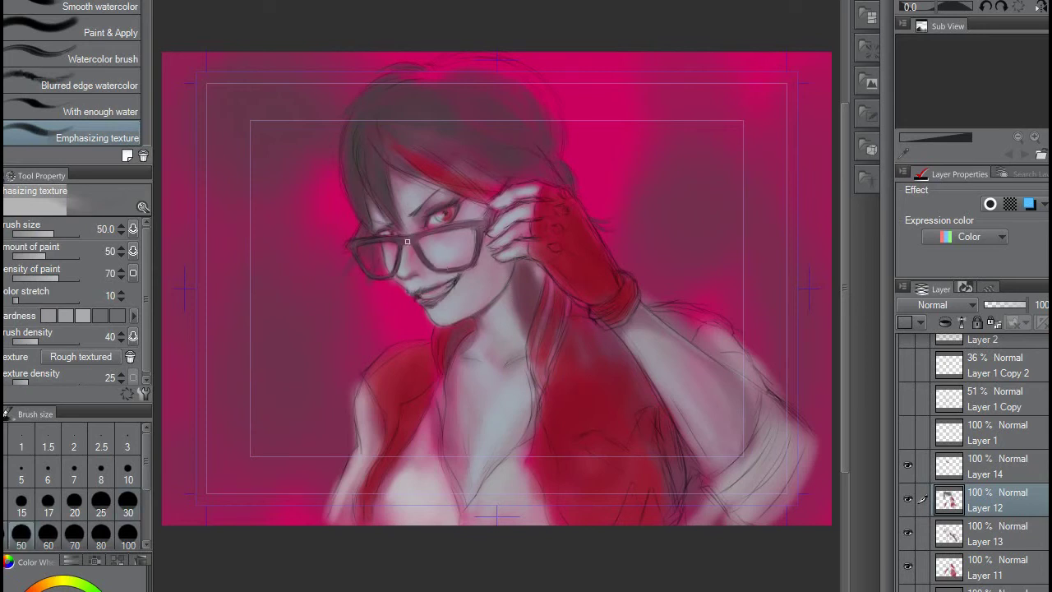
{"action": "key", "text": "bracketright"}
{"action": "key", "text": "bracketright"}
{"action": "key", "text": "bracketright"}
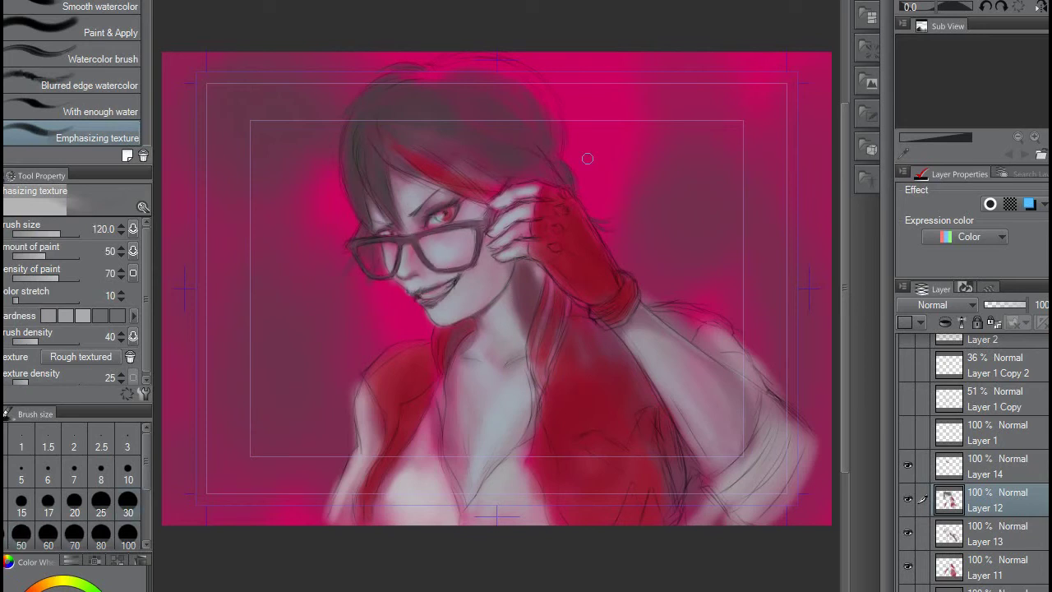
{"action": "key", "text": "bracketright"}
{"action": "key", "text": "bracketright"}
{"action": "key", "text": "bracketright"}
{"action": "key", "text": "bracketright"}
{"action": "key", "text": "bracketright"}
{"action": "key", "text": "bracketleft"}
{"action": "key", "text": "bracketleft"}
{"action": "key", "text": "bracketleft"}
{"action": "key", "text": "alt+bracketright"}
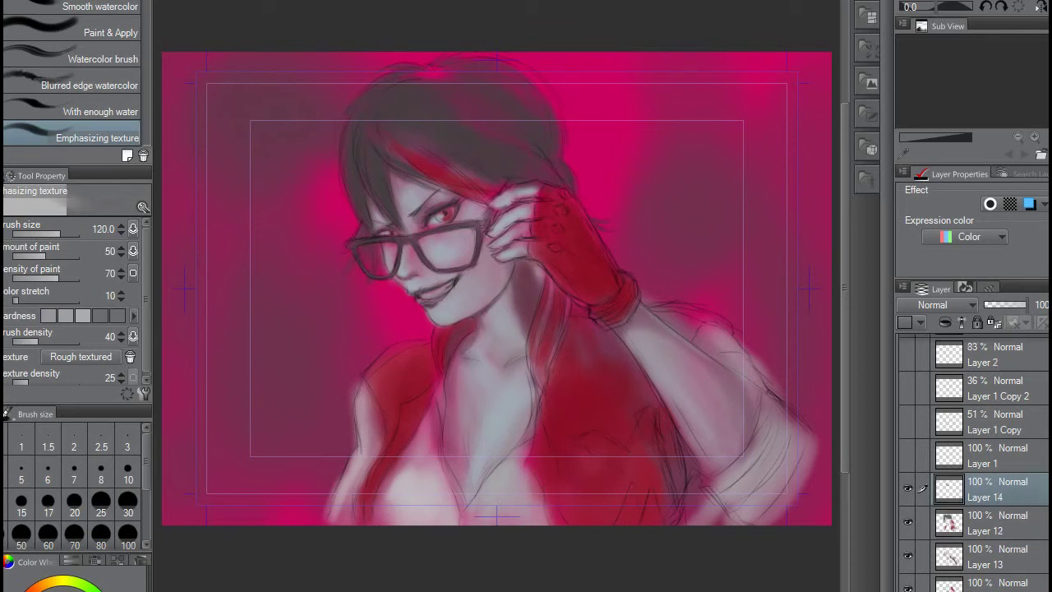
{"action": "key", "text": "bracketright"}
{"action": "key", "text": "bracketright"}
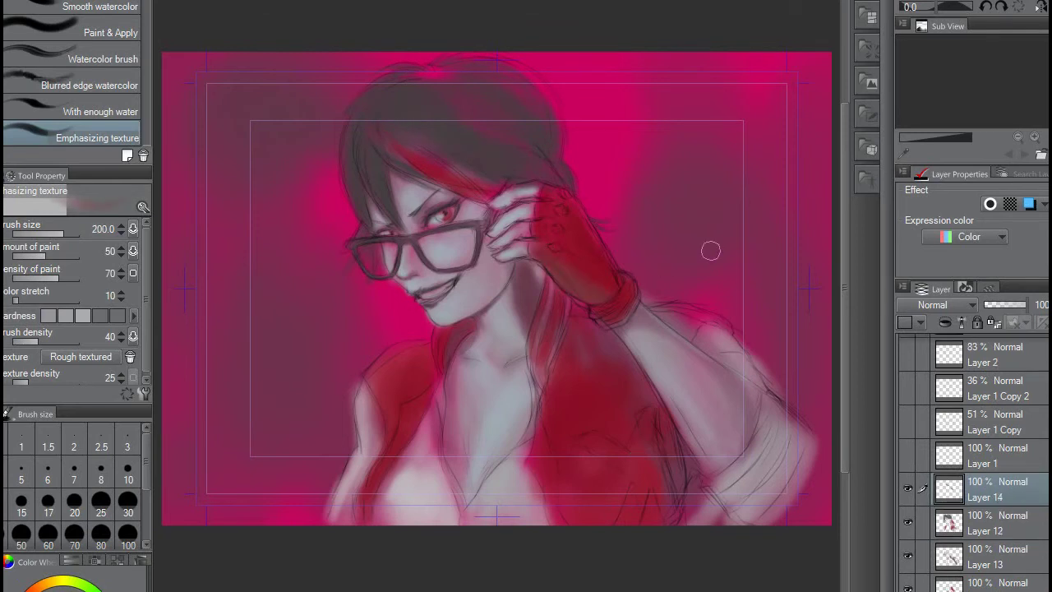
{"action": "key", "text": "b"}
{"action": "key", "text": "bracketleft"}
{"action": "key", "text": "bracketleft"}
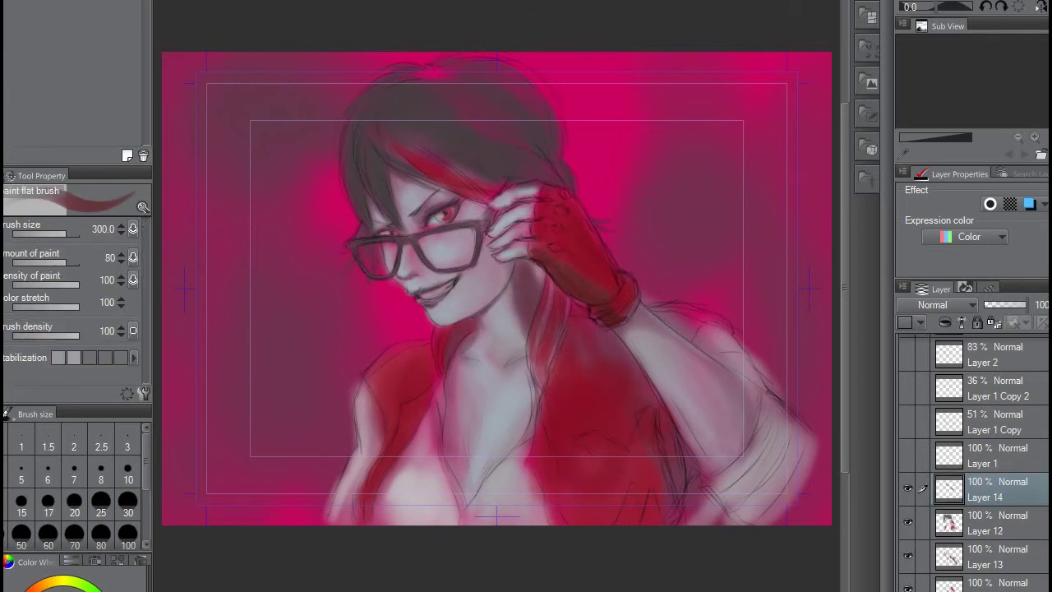
Step: Paint dark red shading under the arm, set Layer 14 to 85% opacity, and blend with With enough water
{"action": "left_click_drag", "start_coordinate": [567, 338], "coordinate": [645, 399]}
{"action": "left_click_drag", "start_coordinate": [1025, 304], "coordinate": [1020, 304]}
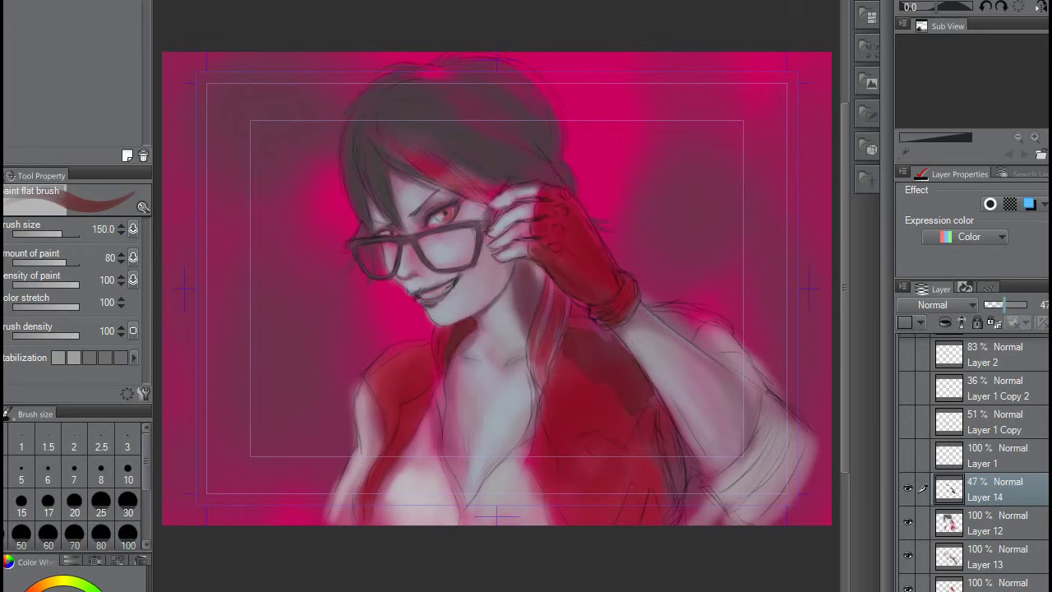
{"action": "key", "text": "bracketright"}
{"action": "key", "text": "bracketright"}
{"action": "key", "text": "bracketright"}
{"action": "key", "text": "b"}
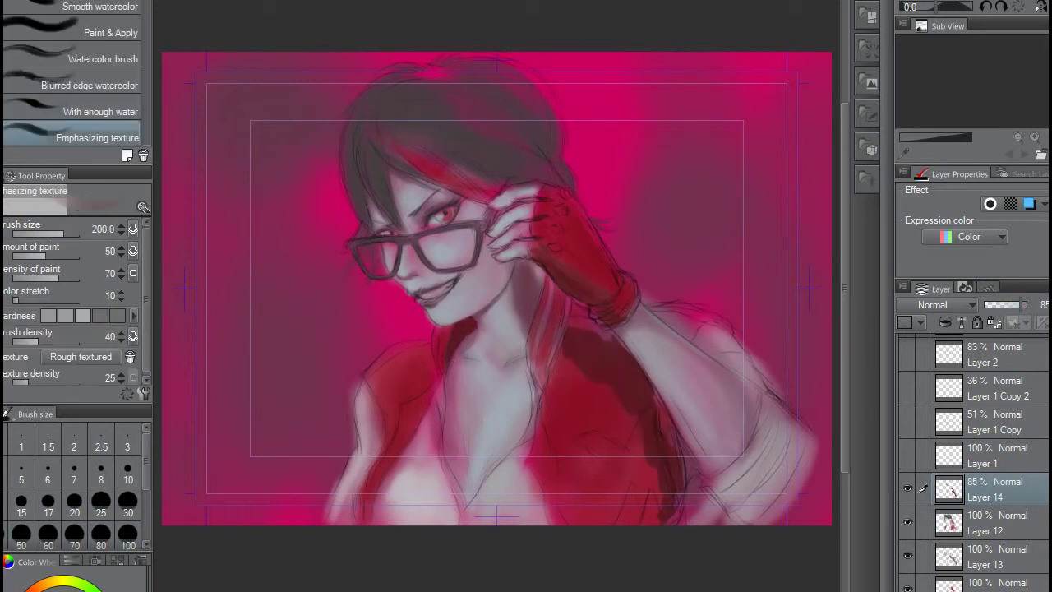
{"action": "key", "text": "b"}
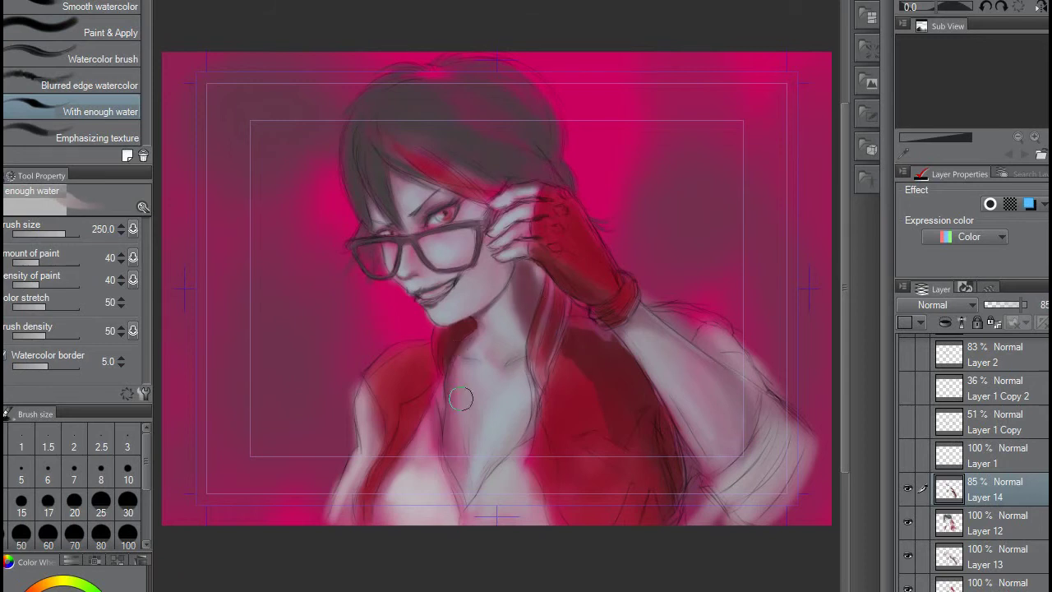
{"action": "key", "text": "bracketright"}
{"action": "key", "text": "bracketright"}
{"action": "key", "text": "bracketright"}
{"action": "key", "text": "bracketright"}
{"action": "key", "text": "bracketright"}
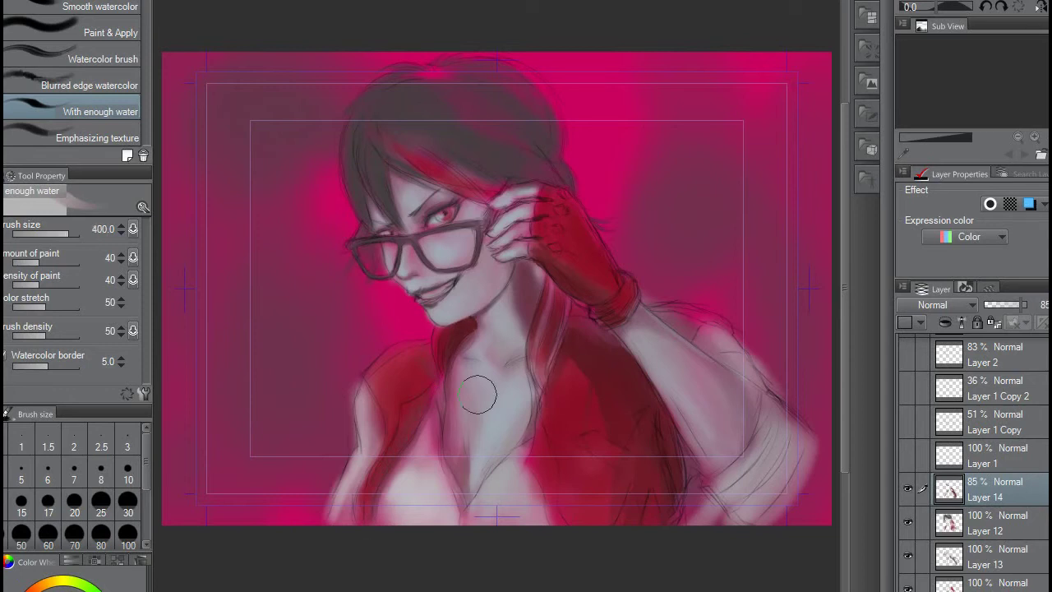
{"action": "key", "text": "bracketleft"}
{"action": "key", "text": "bracketleft"}
{"action": "key", "text": "bracketright"}
{"action": "key", "text": "bracketright"}
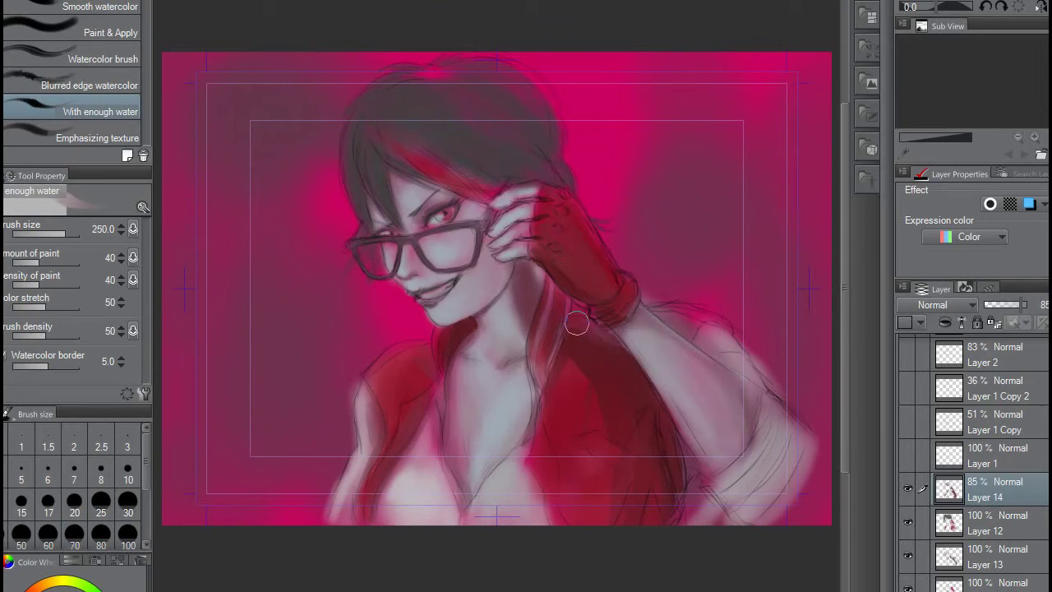
{"action": "key", "text": "bracketleft"}
{"action": "key", "text": "bracketleft"}
{"action": "key", "text": "bracketleft"}
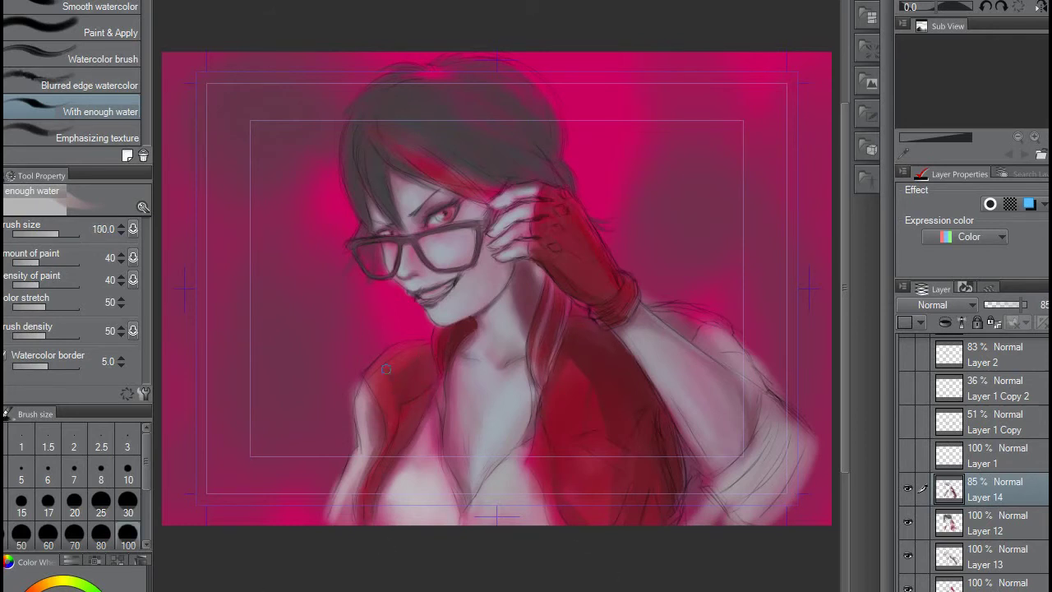
Step: Return to the flat brush at size 70 and add a new empty Layer 15
{"action": "key", "text": "b"}
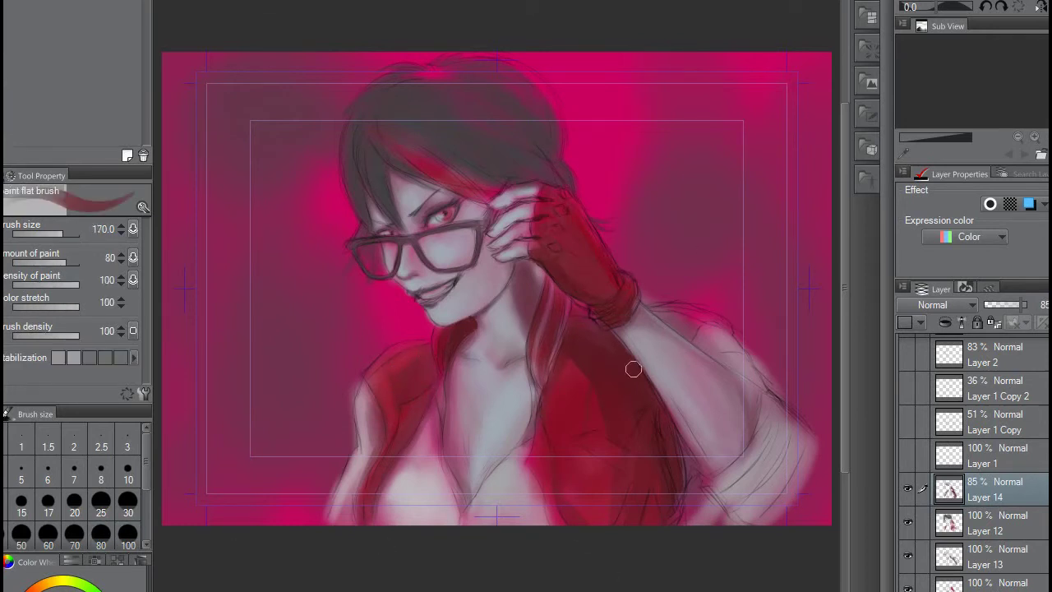
{"action": "key", "text": "bracketleft"}
{"action": "key", "text": "bracketleft"}
{"action": "key", "text": "bracketleft"}
{"action": "key", "text": "bracketleft"}
{"action": "key", "text": "ctrl+shift+n"}
Step: Paint near-black strands across the left and top of the hair and smooth them with blending
{"action": "key", "text": "j"}
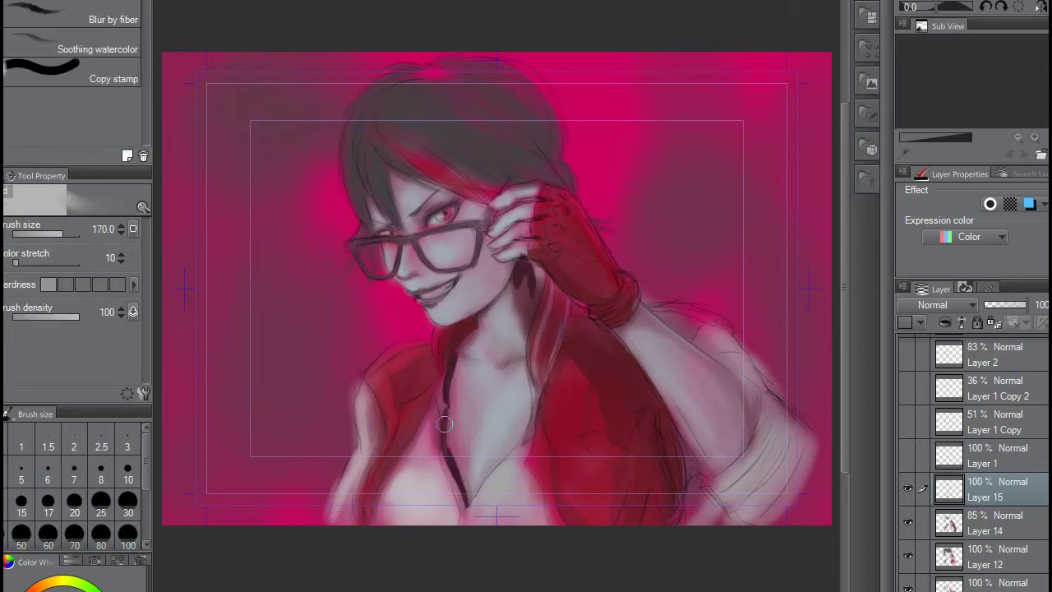
{"action": "key", "text": "b"}
{"action": "left_click_drag", "start_coordinate": [394, 140], "coordinate": [370, 218]}
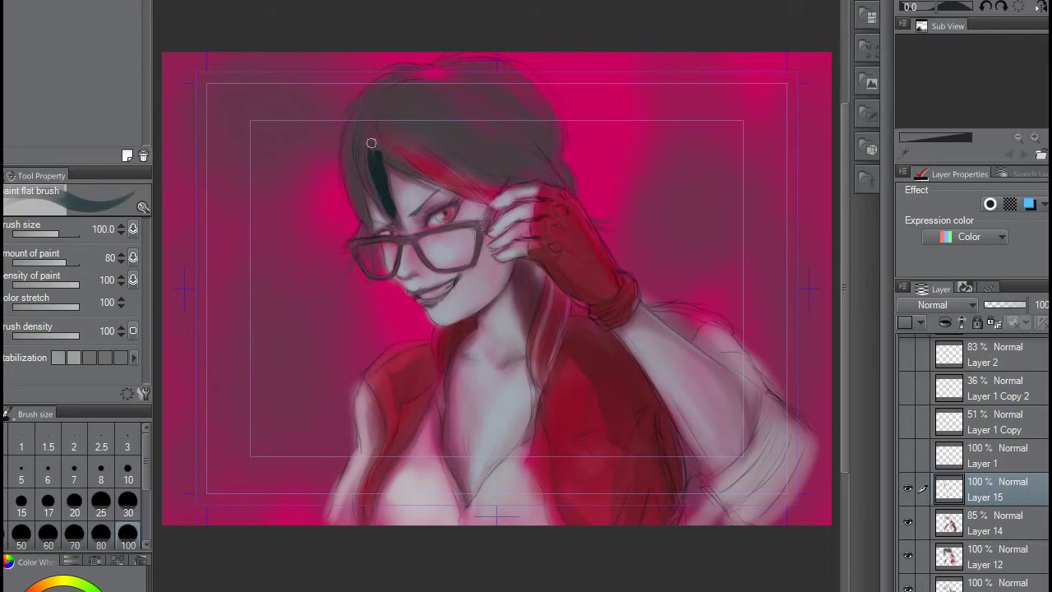
{"action": "left_click_drag", "start_coordinate": [374, 123], "coordinate": [349, 231]}
{"action": "left_click_drag", "start_coordinate": [379, 87], "coordinate": [345, 222]}
{"action": "left_click_drag", "start_coordinate": [443, 184], "coordinate": [430, 240]}
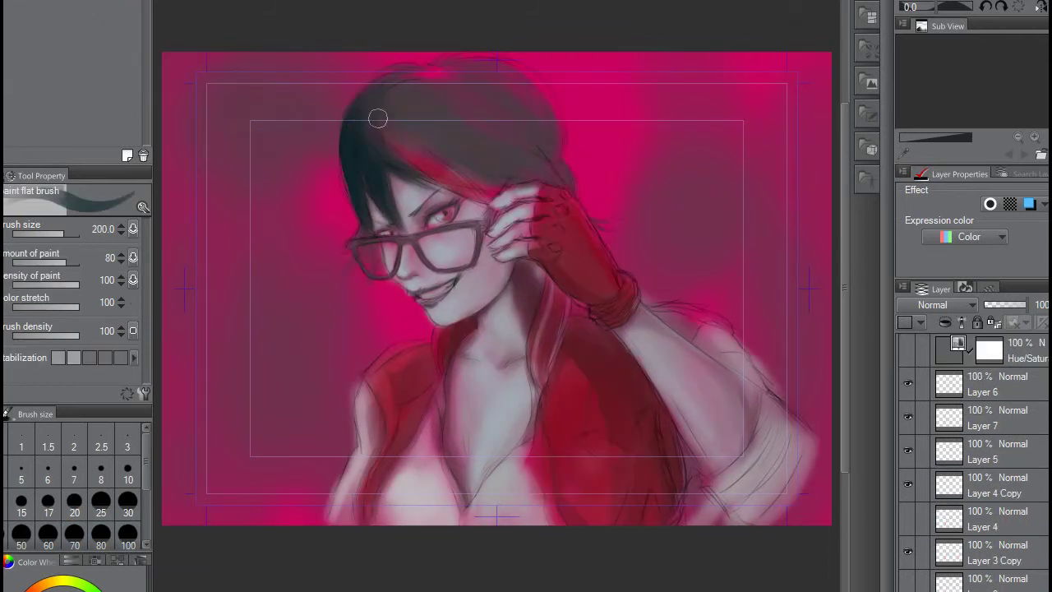
{"action": "mouse_move", "coordinate": [376, 113]}
{"action": "left_mouse_down"}
{"action": "mouse_move", "coordinate": [513, 101]}
{"action": "mouse_move", "coordinate": [364, 106]}
{"action": "mouse_move", "coordinate": [490, 156]}
{"action": "mouse_move", "coordinate": [444, 74]}
{"action": "left_mouse_up"}
{"action": "key", "text": "j"}
{"action": "mouse_move", "coordinate": [371, 125]}
{"action": "left_mouse_down"}
{"action": "mouse_move", "coordinate": [489, 74]}
{"action": "mouse_move", "coordinate": [364, 220]}
{"action": "left_mouse_up"}
Step: Darken the top-right edge of the hair with a wet watercolor brush around size 150
{"action": "key", "text": "bracketright"}
{"action": "key", "text": "bracketright"}
{"action": "key", "text": "bracketright"}
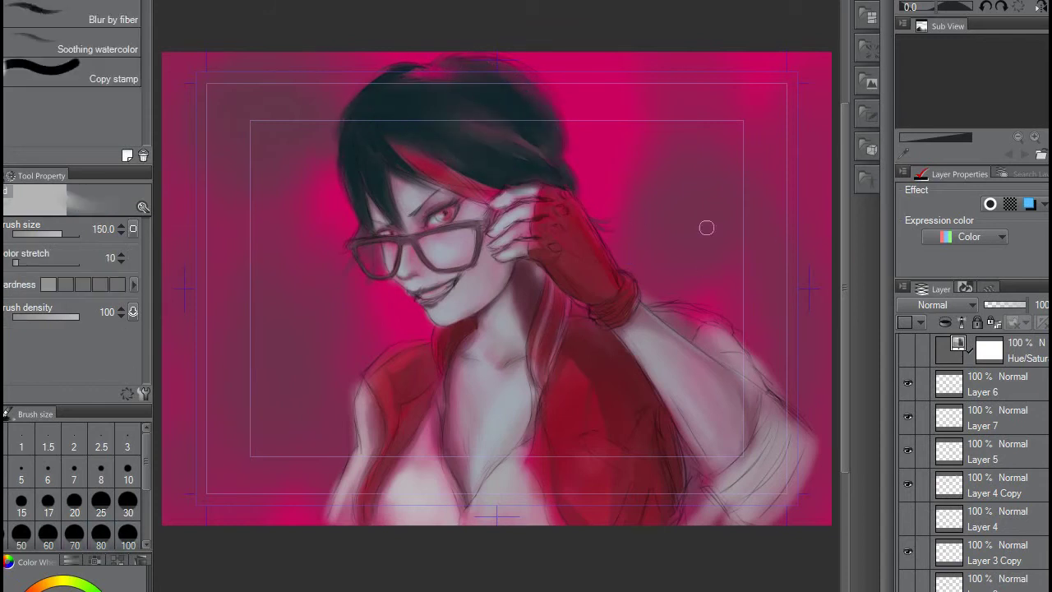
{"action": "key", "text": "b"}
{"action": "scroll", "coordinate": [508, 195], "scroll_direction": "up", "scroll_amount": 2}
{"action": "key", "text": "j"}
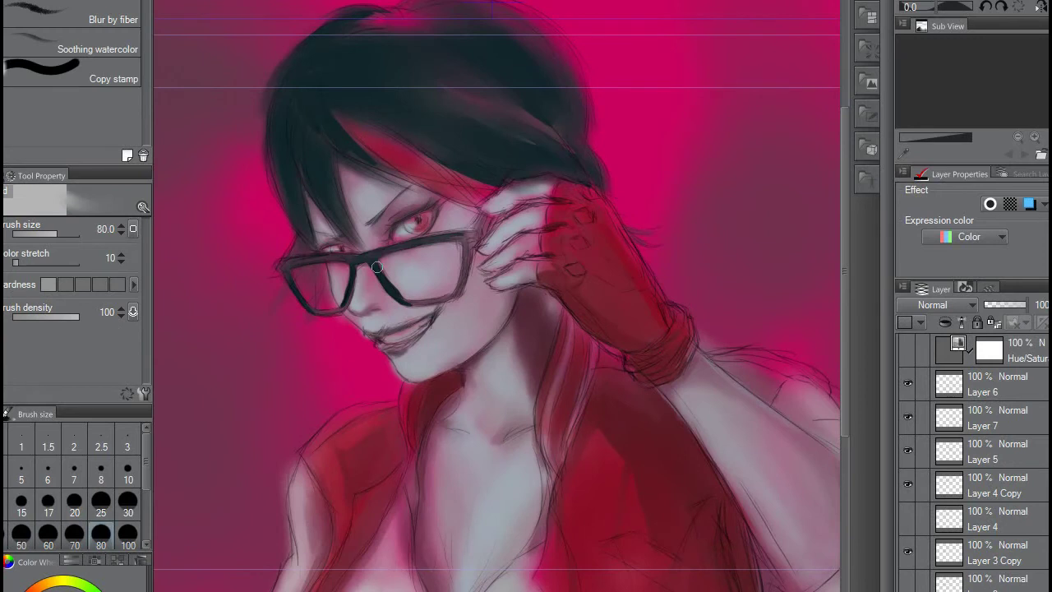
{"action": "key", "text": "b"}
{"action": "key", "text": "bracketright"}
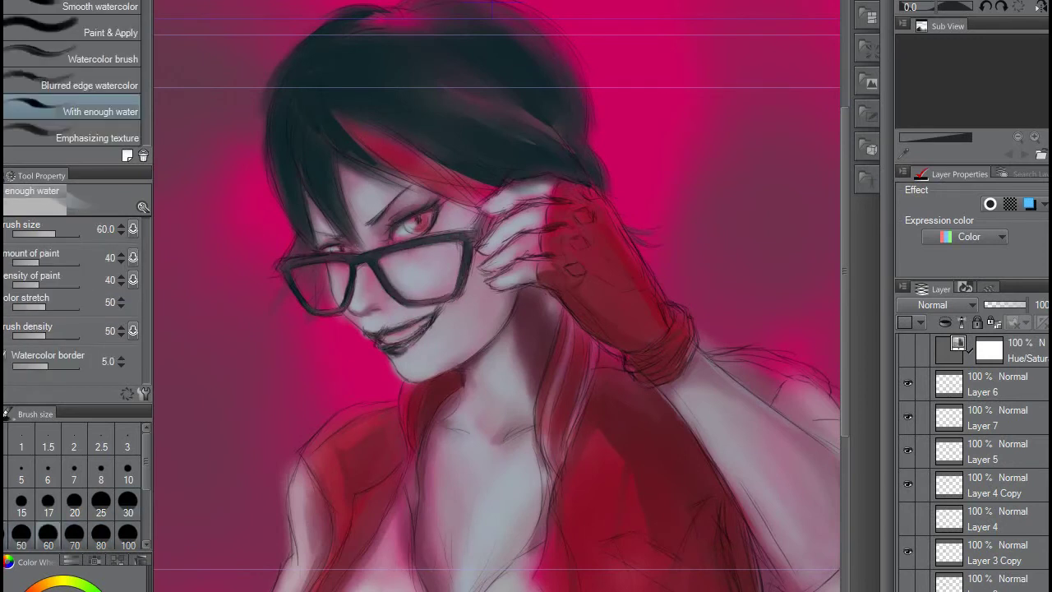
{"action": "key", "text": "bracketright"}
{"action": "key", "text": "bracketright"}
{"action": "key", "text": "bracketright"}
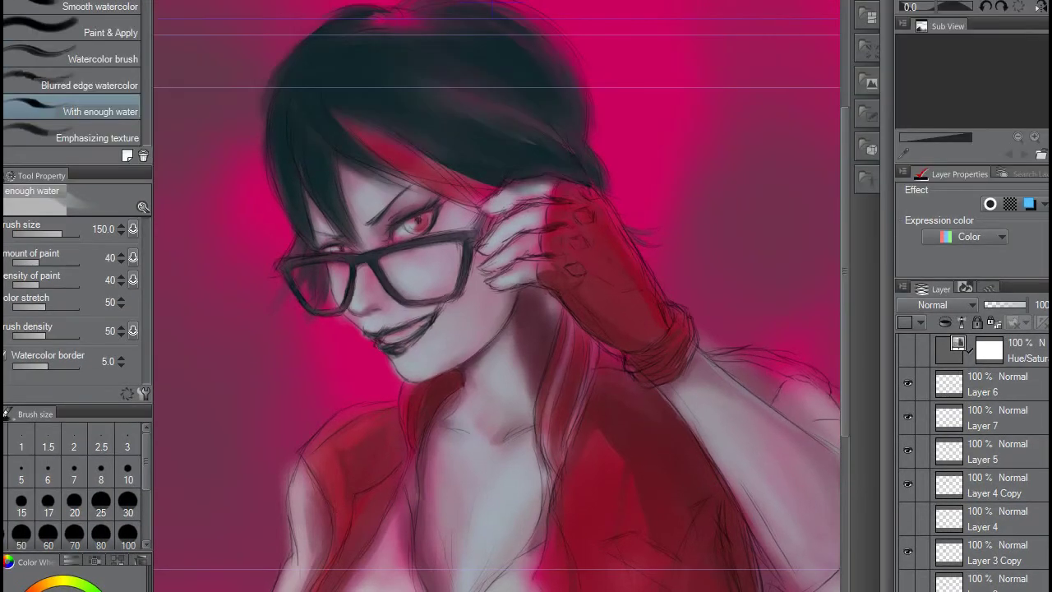
{"action": "scroll", "coordinate": [436, 86], "scroll_direction": "up", "scroll_amount": 3}
{"action": "left_click_drag", "start_coordinate": [477, 97], "coordinate": [585, 176]}
{"action": "key", "text": "bracketleft"}
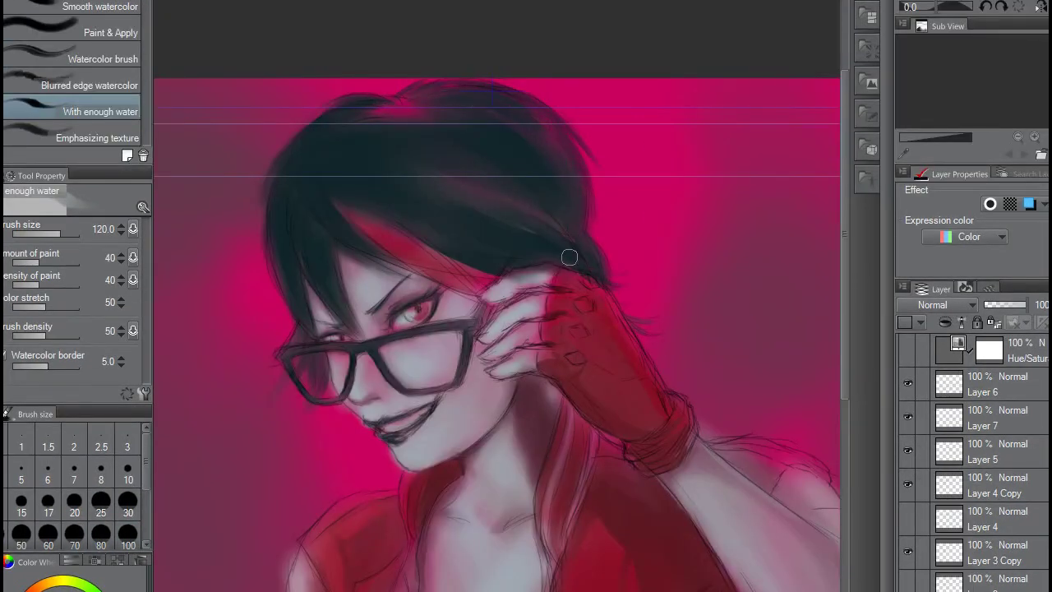
{"action": "scroll", "coordinate": [569, 257], "scroll_direction": "down", "scroll_amount": 2}
{"action": "scroll", "coordinate": [569, 258], "scroll_direction": "down", "scroll_amount": 3}
{"action": "scroll", "coordinate": [979, 477], "scroll_direction": "down", "scroll_amount": 5}
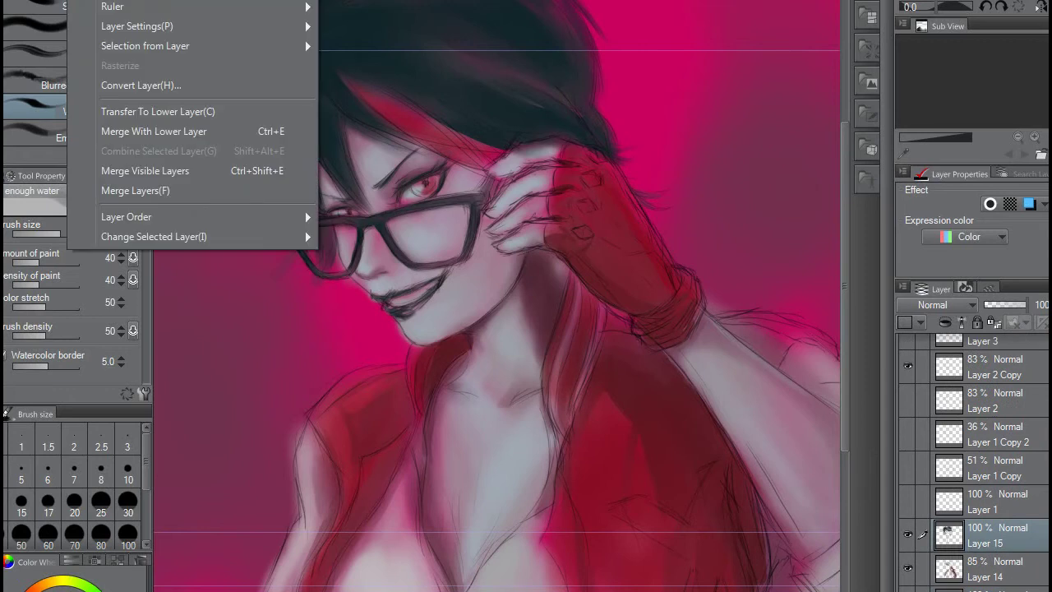
Step: Set up the Emphasizing texture watercolor brush at size 150 for the lenses and studs
{"action": "key", "text": "bracketleft"}
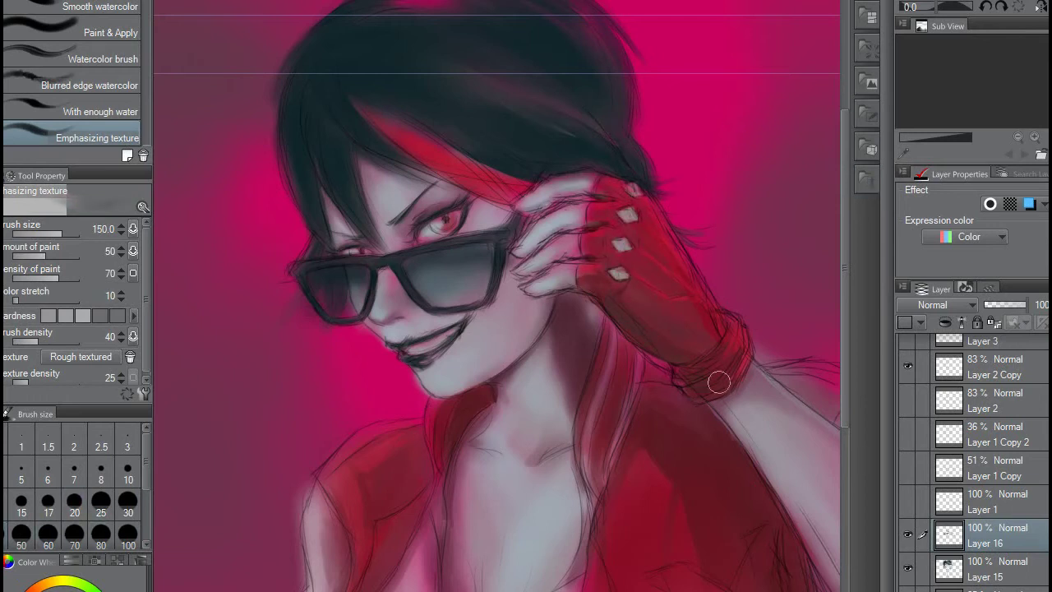
{"action": "key", "text": "j"}
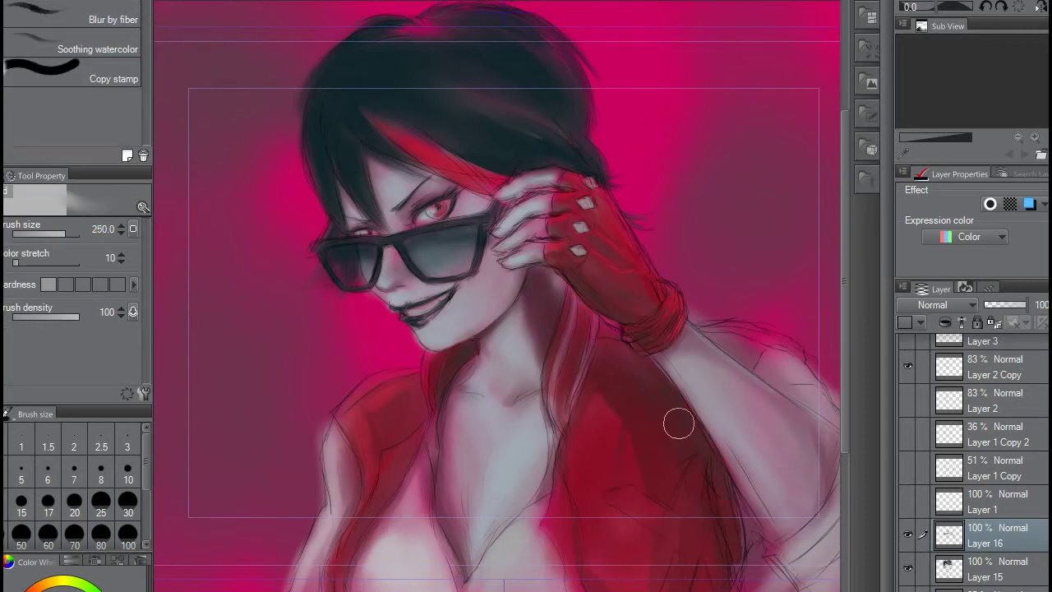
{"action": "key", "text": "b"}
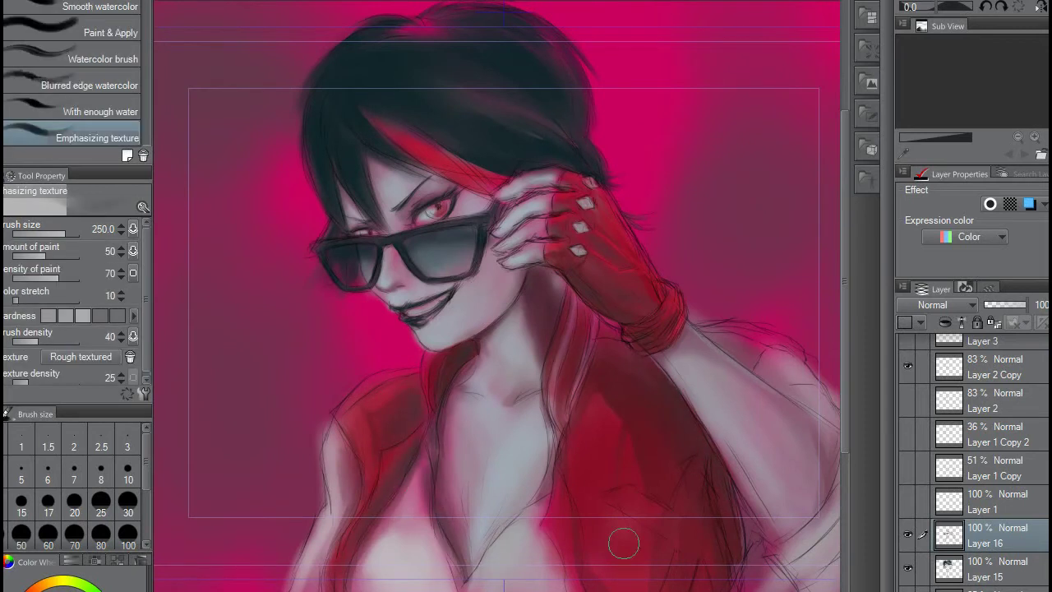
{"action": "scroll", "coordinate": [660, 213], "scroll_direction": "up", "scroll_amount": 1}
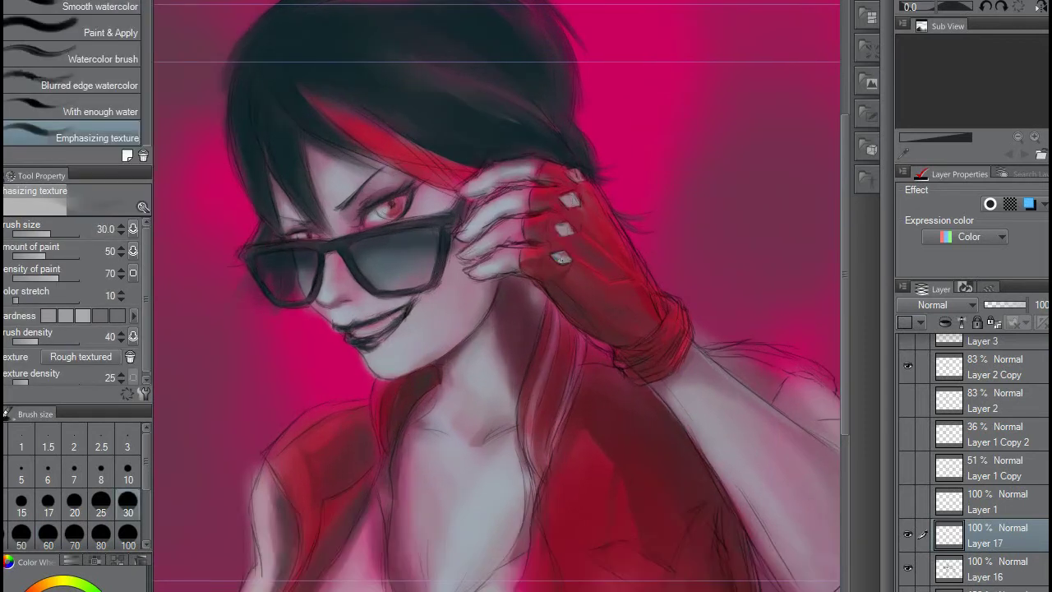
{"action": "key", "text": "bracketright"}
{"action": "key", "text": "bracketright"}
{"action": "key", "text": "bracketright"}
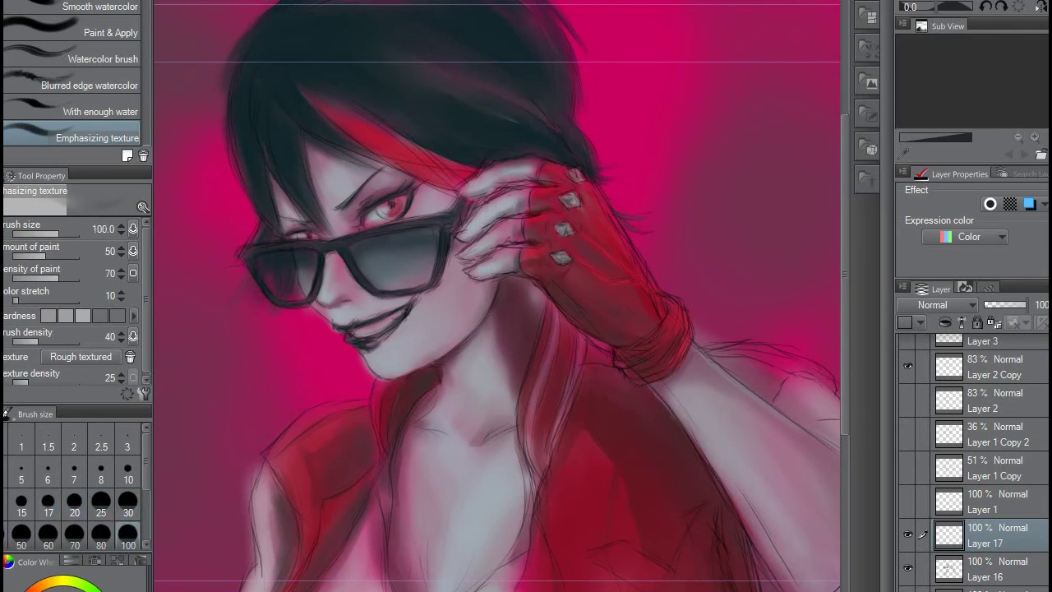
{"action": "scroll", "coordinate": [325, 320], "scroll_direction": "down", "scroll_amount": 2}
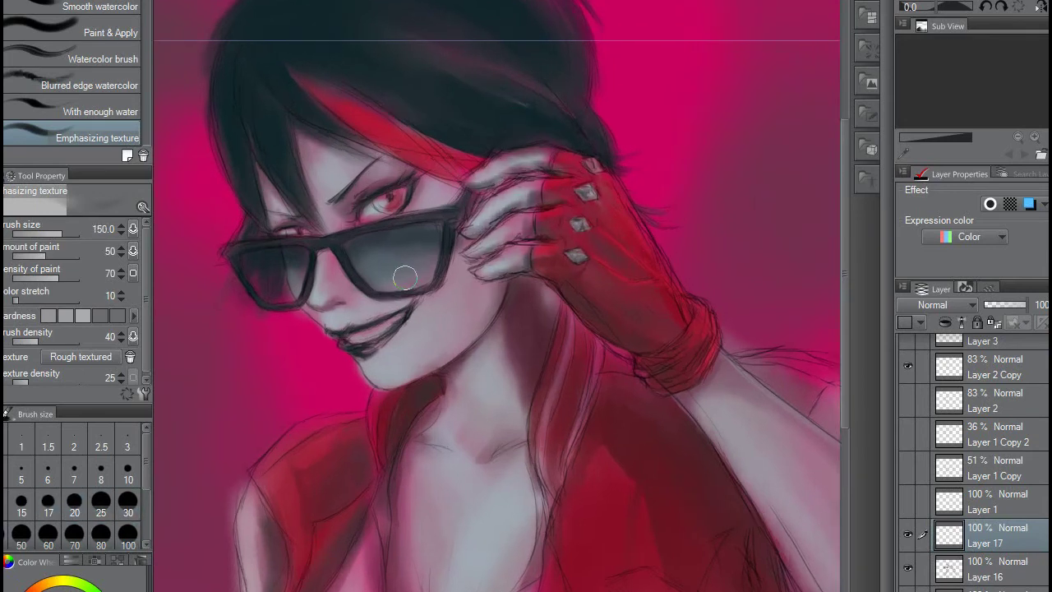
Step: Switch back to Layer 17, resize the brush between 70 and 250, and open the layer options for merging
{"action": "key", "text": "alt+bracketleft"}
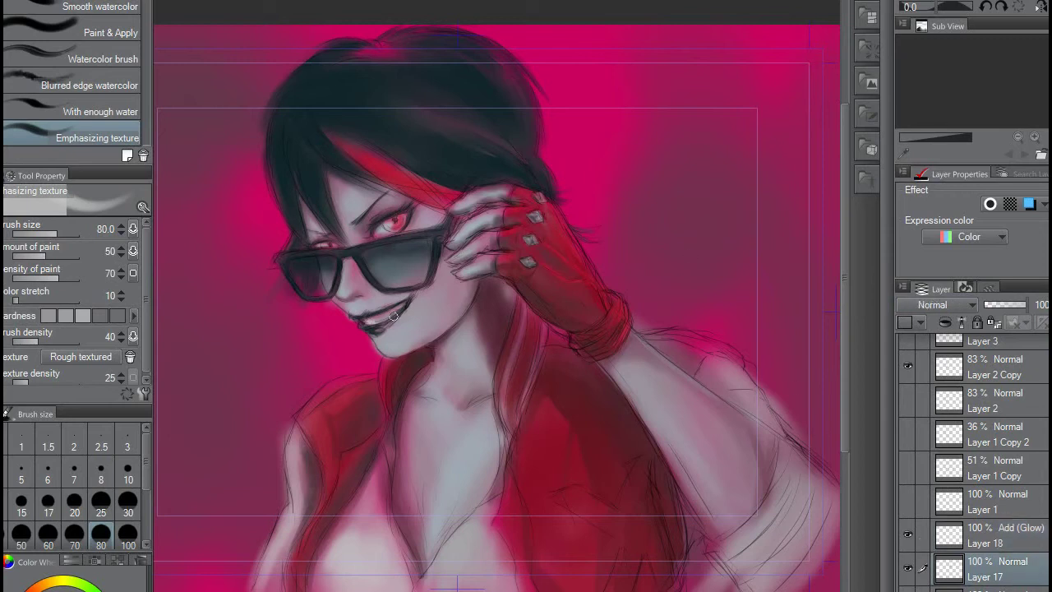
{"action": "key", "text": "bracketleft"}
{"action": "key", "text": "bracketleft"}
{"action": "key", "text": "bracketleft"}
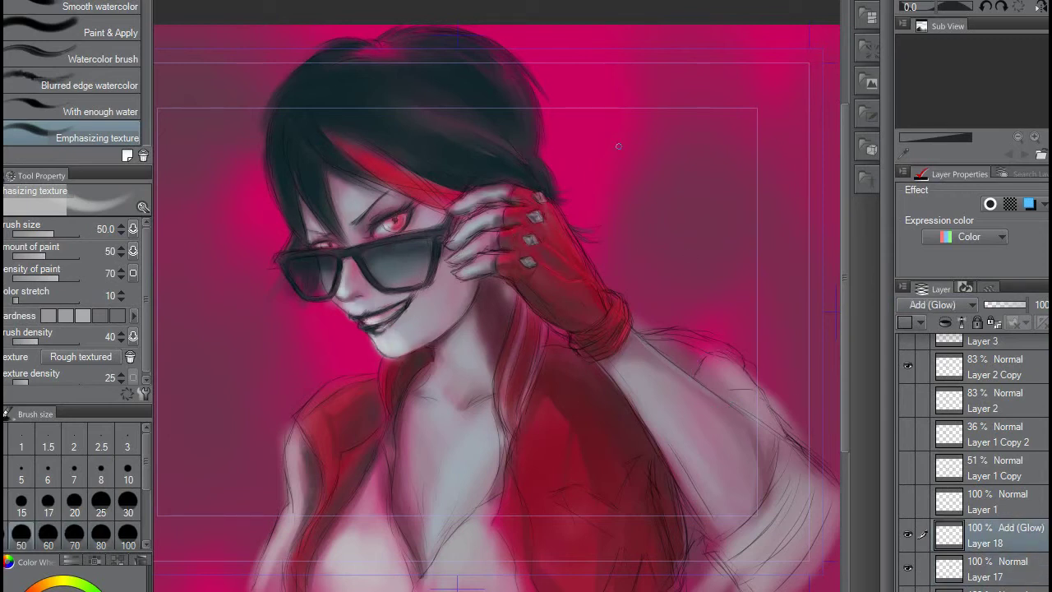
{"action": "key", "text": "bracketright"}
{"action": "key", "text": "bracketright"}
{"action": "key", "text": "bracketright"}
{"action": "key", "text": "bracketleft"}
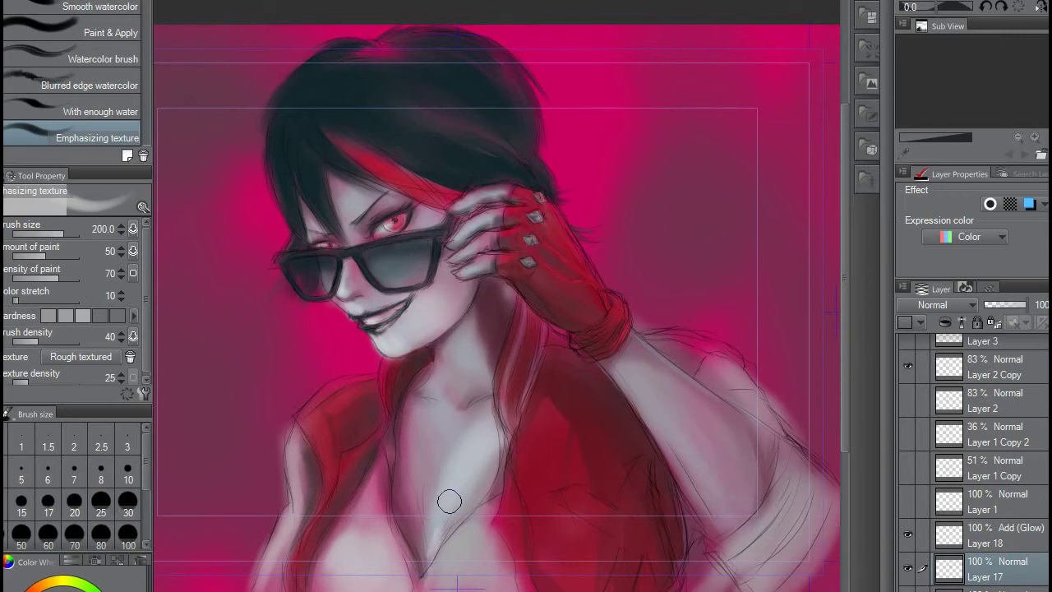
{"action": "scroll", "coordinate": [395, 543], "scroll_direction": "down", "scroll_amount": 2}
{"action": "key", "text": "bracketleft"}
{"action": "key", "text": "bracketleft"}
{"action": "key", "text": "bracketleft"}
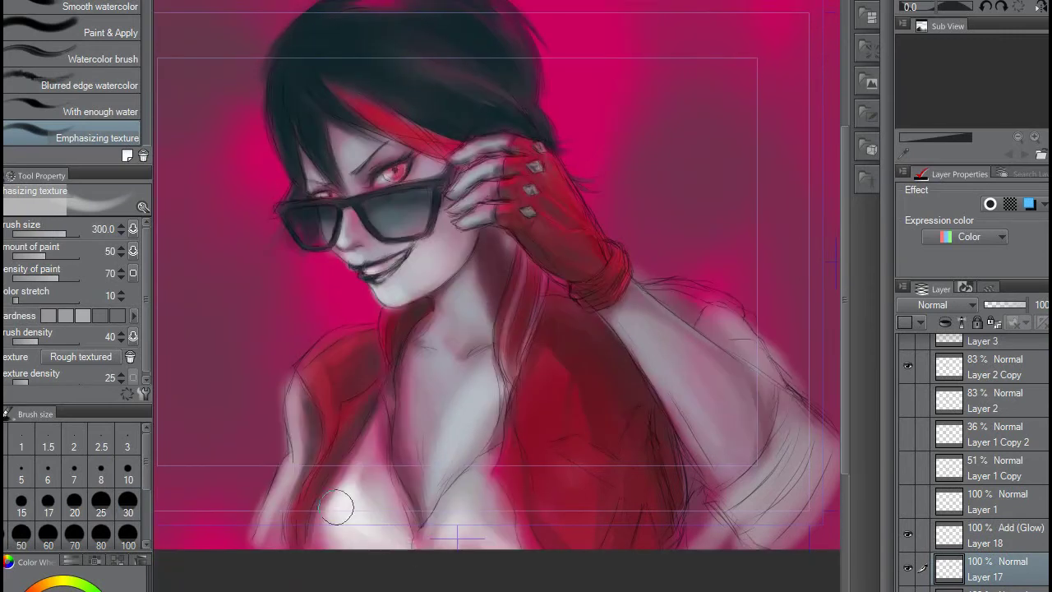
{"action": "key", "text": "bracketright"}
{"action": "key", "text": "bracketright"}
{"action": "key", "text": "bracketright"}
{"action": "left_click_drag", "start_coordinate": [453, 66], "coordinate": [486, 169]}
{"action": "scroll", "coordinate": [970, 460], "scroll_direction": "up", "scroll_amount": 1}
{"action": "right_click", "coordinate": [979, 385]}
Step: Merge the chosen layers into Layer 6 and make Layer 17 active with a size-50 brush
{"action": "left_click", "coordinate": [946, 385]}
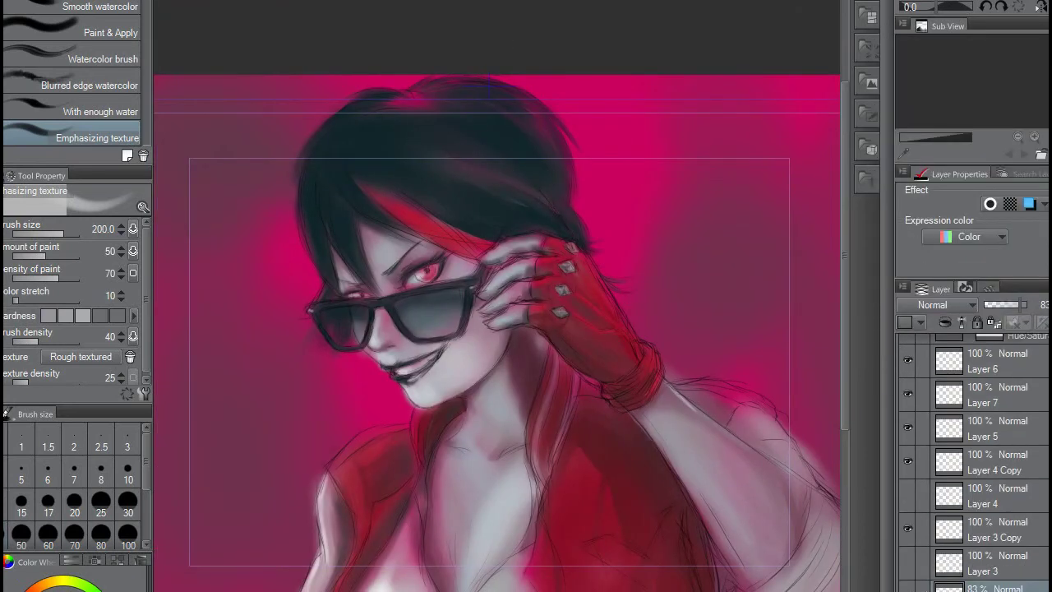
{"action": "scroll", "coordinate": [978, 494], "scroll_direction": "down", "scroll_amount": 1}
{"action": "left_click", "coordinate": [986, 493]}
{"action": "key", "text": "bracketleft"}
{"action": "key", "text": "bracketleft"}
{"action": "key", "text": "bracketleft"}
{"action": "key", "text": "minus"}
{"action": "key", "text": "minus"}
{"action": "key", "text": "minus"}
Step: Paint trial light streaks in the hair and blend them back into the dark hair
{"action": "left_click_drag", "start_coordinate": [411, 197], "coordinate": [304, 264]}
{"action": "left_click_drag", "start_coordinate": [419, 165], "coordinate": [321, 239]}
{"action": "left_click_drag", "start_coordinate": [470, 132], "coordinate": [502, 115]}
{"action": "mouse_move", "coordinate": [312, 176]}
{"action": "left_mouse_down"}
{"action": "mouse_move", "coordinate": [325, 143]}
{"action": "mouse_move", "coordinate": [447, 99]}
{"action": "mouse_move", "coordinate": [526, 181]}
{"action": "left_mouse_up"}
{"action": "key", "text": "b"}
{"action": "key", "text": "asciicircum"}
{"action": "key", "text": "asciicircum"}
{"action": "left_click_drag", "start_coordinate": [461, 99], "coordinate": [554, 175]}
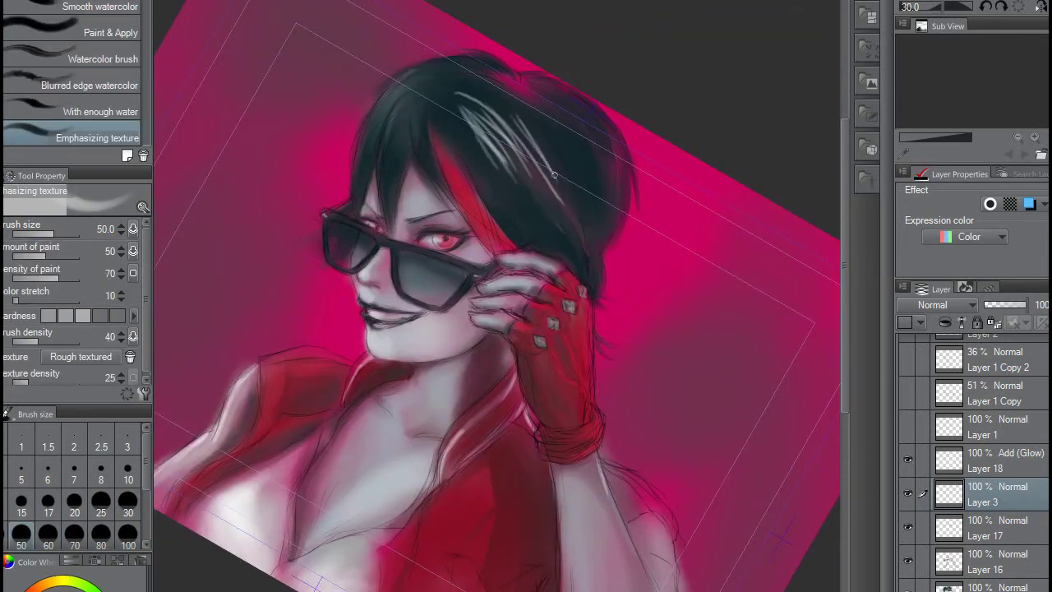
{"action": "key", "text": "j"}
{"action": "left_click_drag", "start_coordinate": [509, 123], "coordinate": [556, 145]}
{"action": "key", "text": "b"}
{"action": "key", "text": "j"}
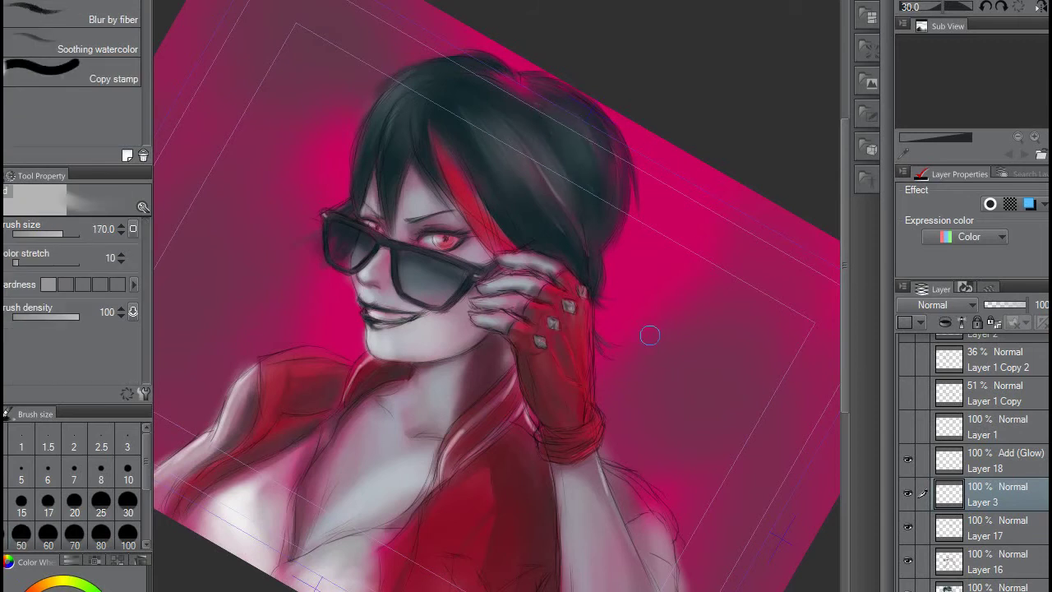
Step: Reset the canvas rotation, fit the picture in view, and add new empty raster layers
{"action": "key", "text": "ctrl+0"}
{"action": "key", "text": "ctrl+bracketleft"}
{"action": "key", "text": "ctrl+bracketleft"}
{"action": "key", "text": "ctrl+bracketleft"}
{"action": "key", "text": "ctrl+minus"}
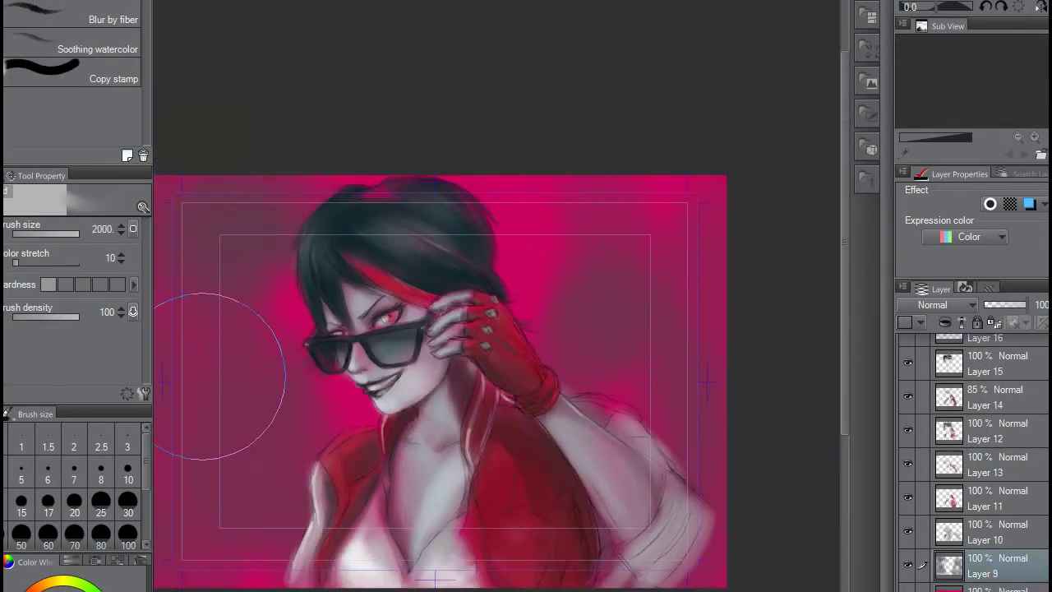
{"action": "key", "text": "b"}
{"action": "key", "text": "bracketleft"}
{"action": "key", "text": "ctrl+shift+n"}
{"action": "key", "text": "bracketright"}
{"action": "key", "text": "bracketright"}
{"action": "key", "text": "bracketright"}
{"action": "scroll", "coordinate": [397, 425], "scroll_direction": "down", "scroll_amount": 1}
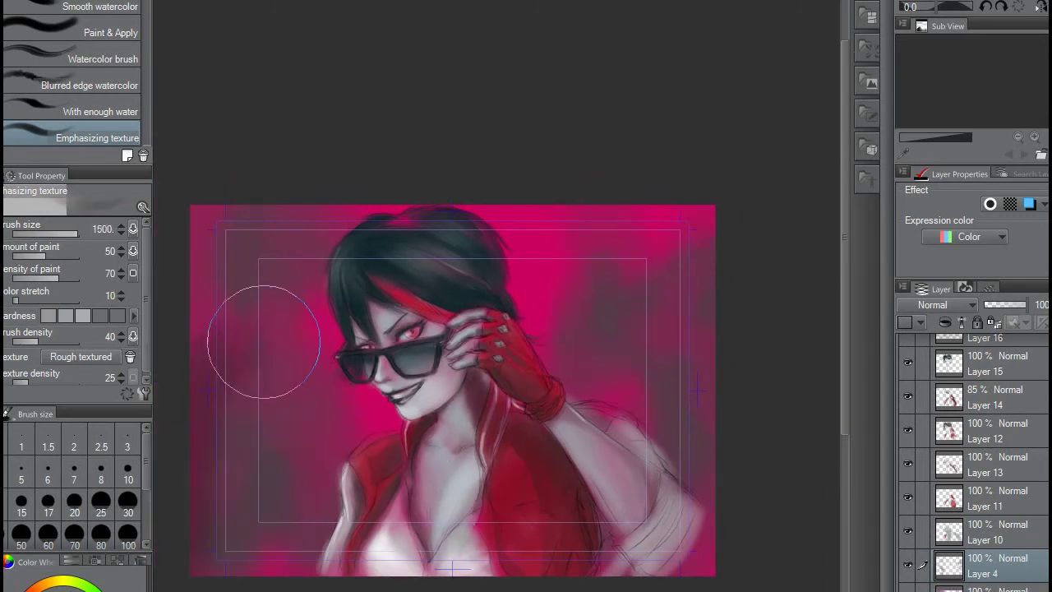
{"action": "key", "text": "ctrl+shift+n"}
{"action": "scroll", "coordinate": [596, 436], "scroll_direction": "up", "scroll_amount": 1}
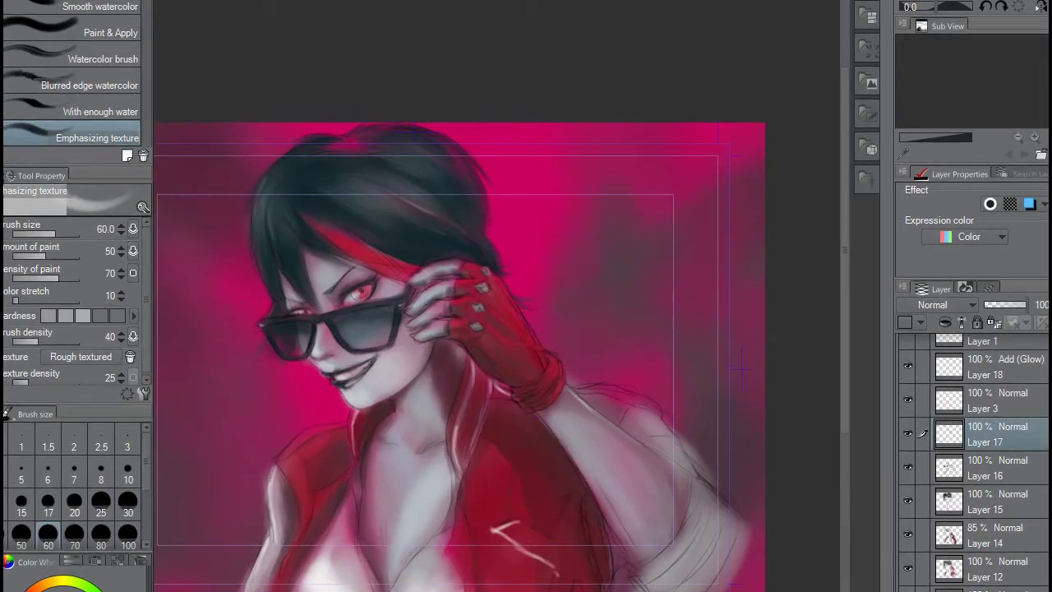
Step: Draw light highlight strokes along the red jacket's collar and lapel at brush size 60
{"action": "left_click", "coordinate": [48, 534]}
{"action": "left_click_drag", "start_coordinate": [616, 485], "coordinate": [608, 395]}
{"action": "left_click_drag", "start_coordinate": [580, 428], "coordinate": [637, 453]}
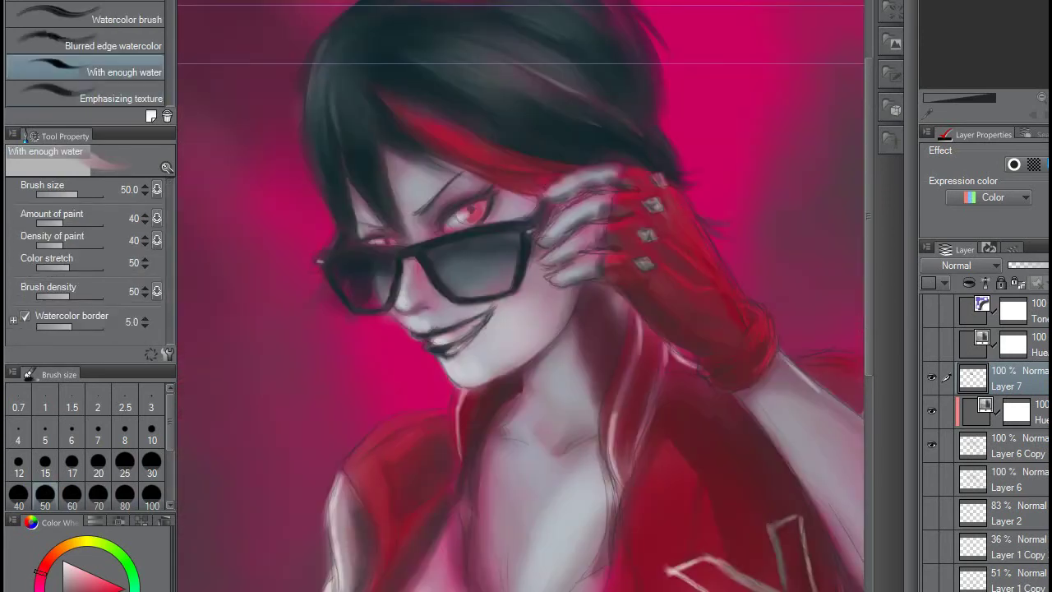
Step: Sample grey and pinkish skin tones from the face and set the brush to 40
{"action": "key", "text": "bracketright"}
{"action": "key", "text": "bracketright"}
{"action": "key", "text": "bracketright"}
{"action": "left_click", "coordinate": [565, 181], "text": "alt"}
{"action": "key", "text": "bracketleft"}
{"action": "key", "text": "bracketleft"}
{"action": "left_click", "coordinate": [553, 263], "text": "alt"}
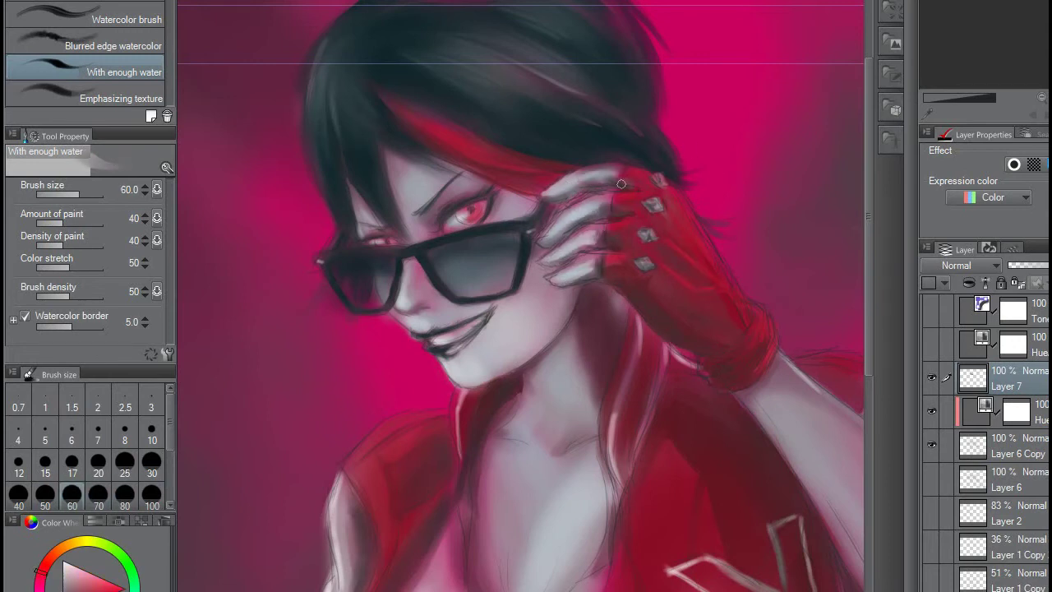
{"action": "scroll", "coordinate": [674, 93], "scroll_direction": "up", "scroll_amount": 1}
{"action": "left_click", "coordinate": [549, 247], "text": "alt"}
{"action": "key", "text": "bracketleft"}
{"action": "key", "text": "bracketleft"}
Step: Add new Layer 19 above Layer 7 and take the textured watercolour brush at size 25
{"action": "key", "text": "ctrl+shift+n"}
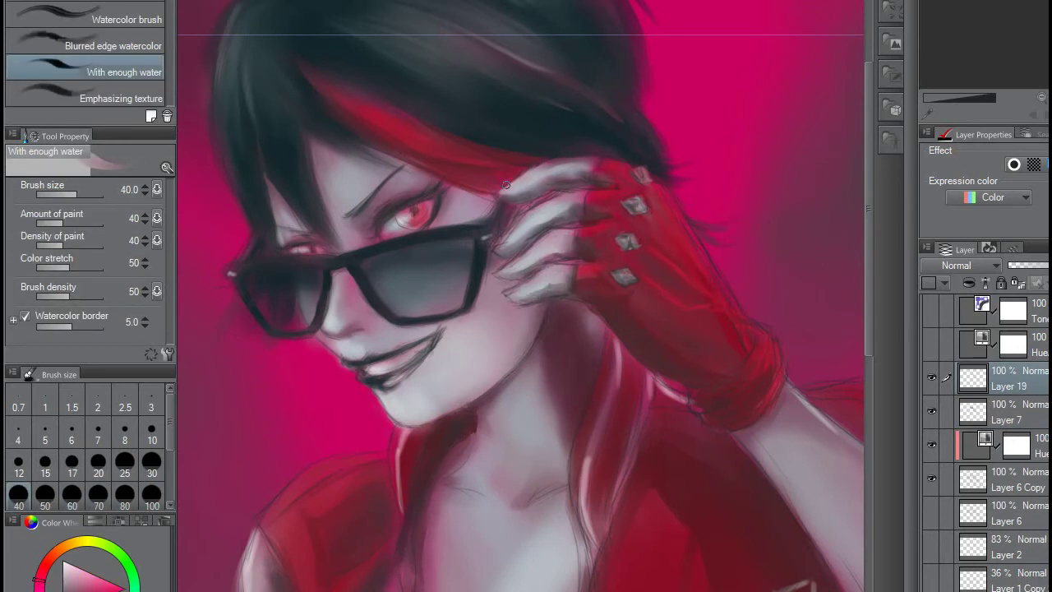
{"action": "key", "text": "period"}
{"action": "left_click", "coordinate": [795, 298], "text": "ctrl+shift"}
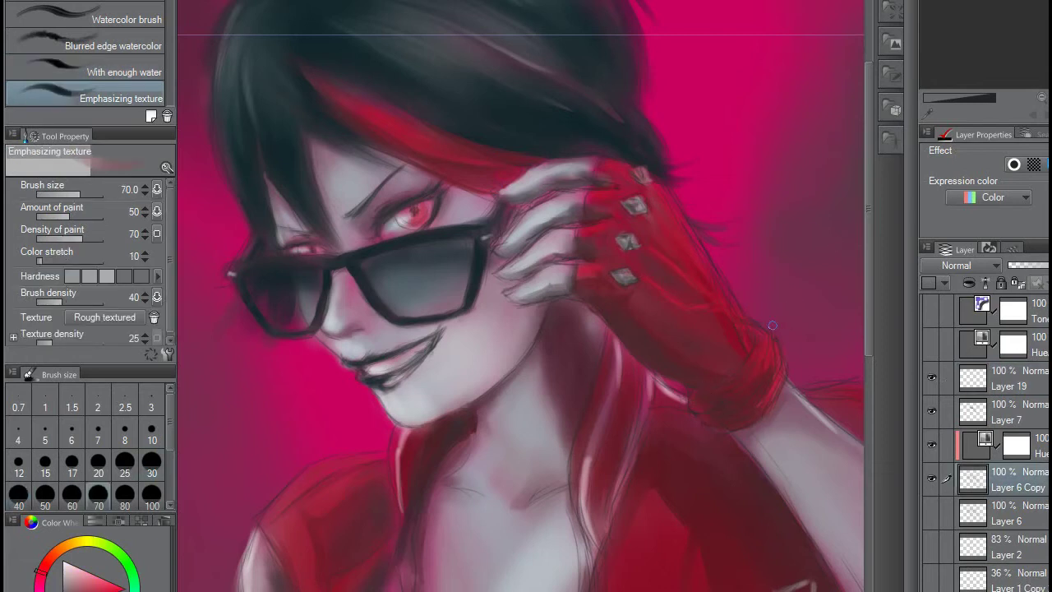
{"action": "left_click", "coordinate": [770, 325], "text": "ctrl+shift"}
{"action": "key", "text": "bracketleft"}
{"action": "key", "text": "bracketleft"}
{"action": "key", "text": "bracketleft"}
Step: Settle the brush size, return to the textured watercolour brush and make Layer 19 active
{"action": "key", "text": "bracketleft"}
{"action": "key", "text": "bracketleft"}
{"action": "key", "text": "bracketright"}
{"action": "key", "text": "bracketright"}
{"action": "key", "text": "bracketright"}
{"action": "key", "text": "bracketright"}
{"action": "key", "text": "bracketleft"}
{"action": "key", "text": "bracketleft"}
{"action": "key", "text": "bracketleft"}
{"action": "key", "text": "bracketright"}
{"action": "key", "text": "bracketleft"}
{"action": "key", "text": "bracketright"}
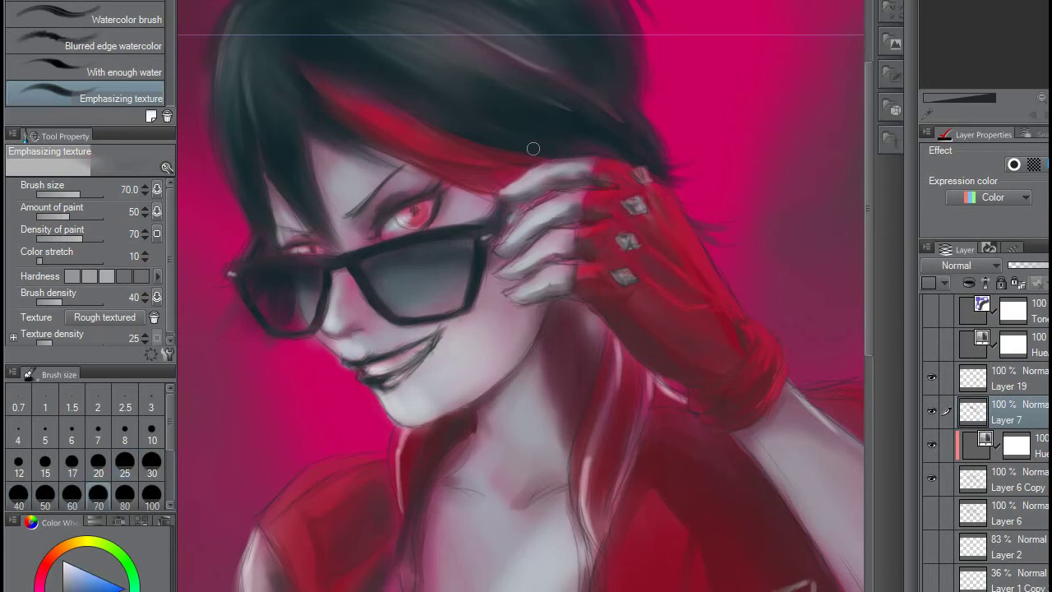
{"action": "scroll", "coordinate": [362, 236], "scroll_direction": "up", "scroll_amount": 3}
{"action": "key", "text": "bracketleft"}
{"action": "key", "text": "bracketleft"}
{"action": "key", "text": "bracketleft"}
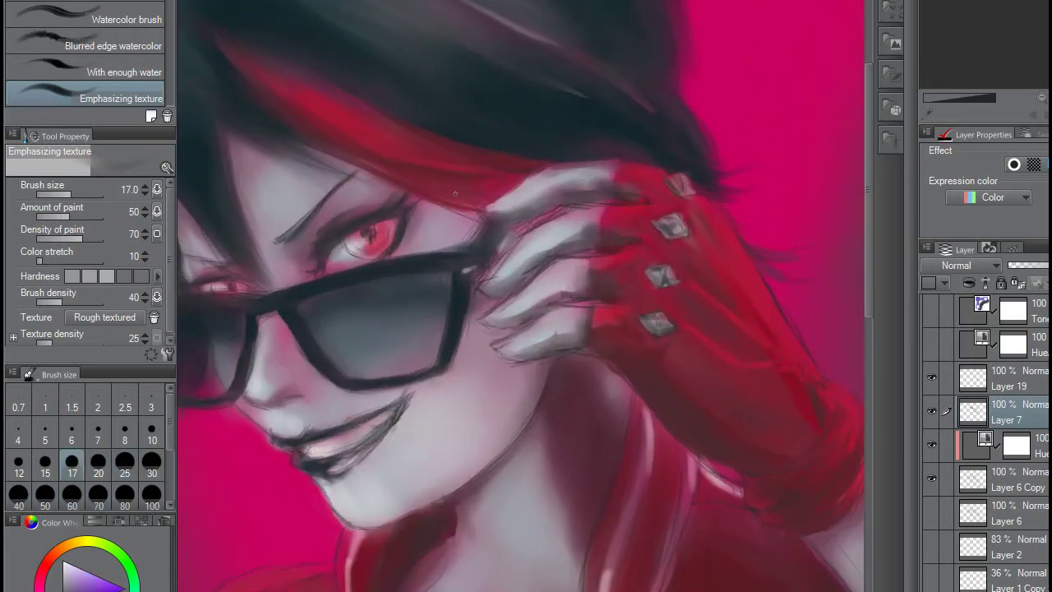
{"action": "key", "text": "comma"}
{"action": "key", "text": "alt+bracketright"}
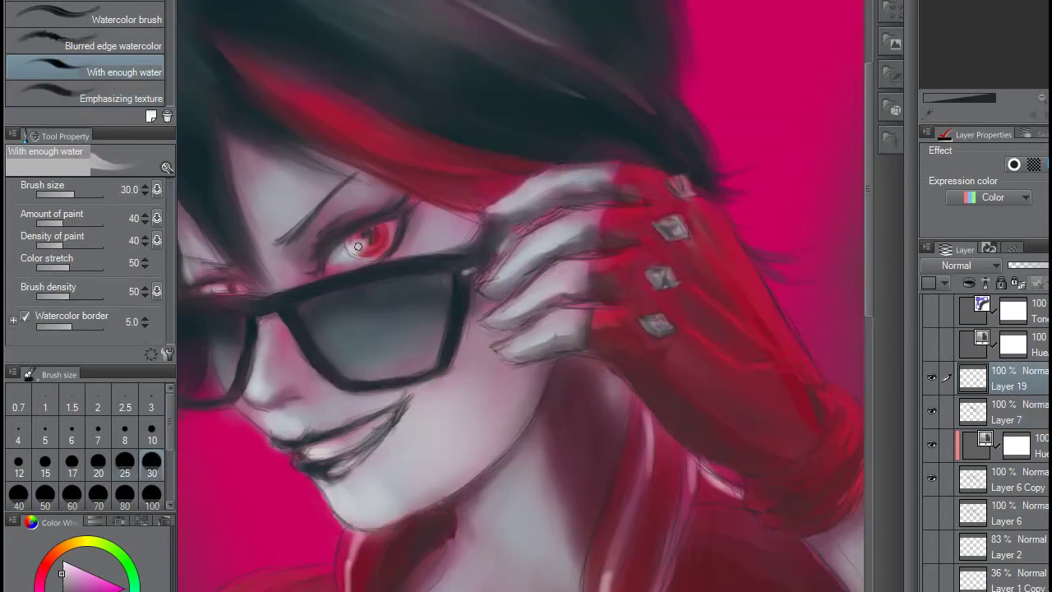
{"action": "key", "text": "period"}
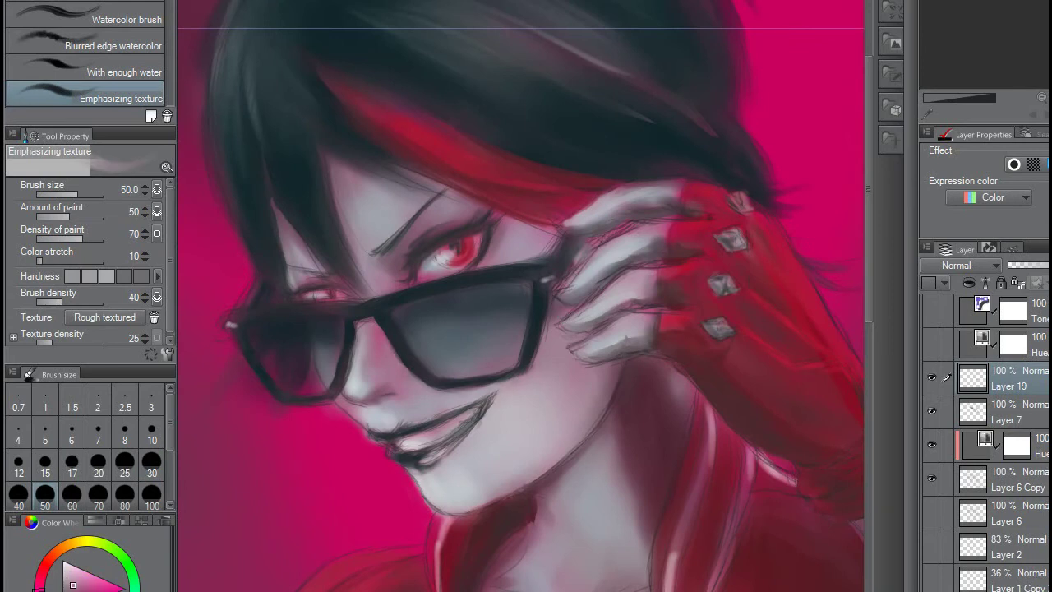
Step: Paint dark strokes into the hair at brush size 60 using sampled hair colours
{"action": "left_click", "coordinate": [333, 141], "text": "alt"}
{"action": "key", "text": "bracketright"}
{"action": "left_click_drag", "start_coordinate": [280, 62], "coordinate": [292, 115]}
{"action": "left_click_drag", "start_coordinate": [247, 37], "coordinate": [252, 128]}
{"action": "left_click", "coordinate": [268, 176], "text": "alt"}
{"action": "left_click", "coordinate": [268, 176], "text": "alt"}
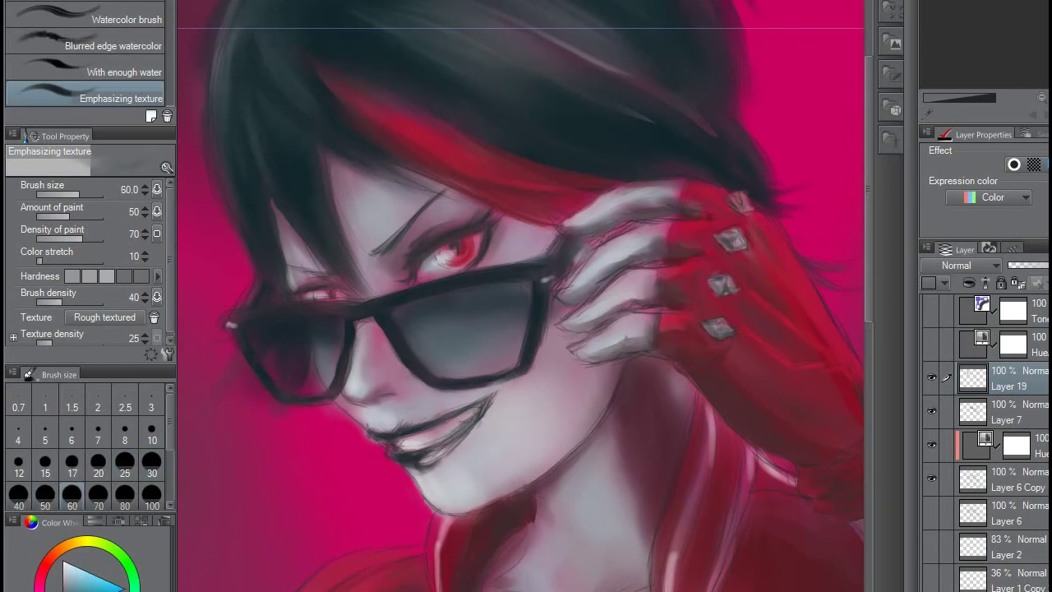
{"action": "key", "text": "ctrl+minus"}
{"action": "key", "text": "ctrl+plus"}
{"action": "key", "text": "bracketleft"}
{"action": "key", "text": "bracketleft"}
{"action": "key", "text": "bracketleft"}
{"action": "key", "text": "bracketleft"}
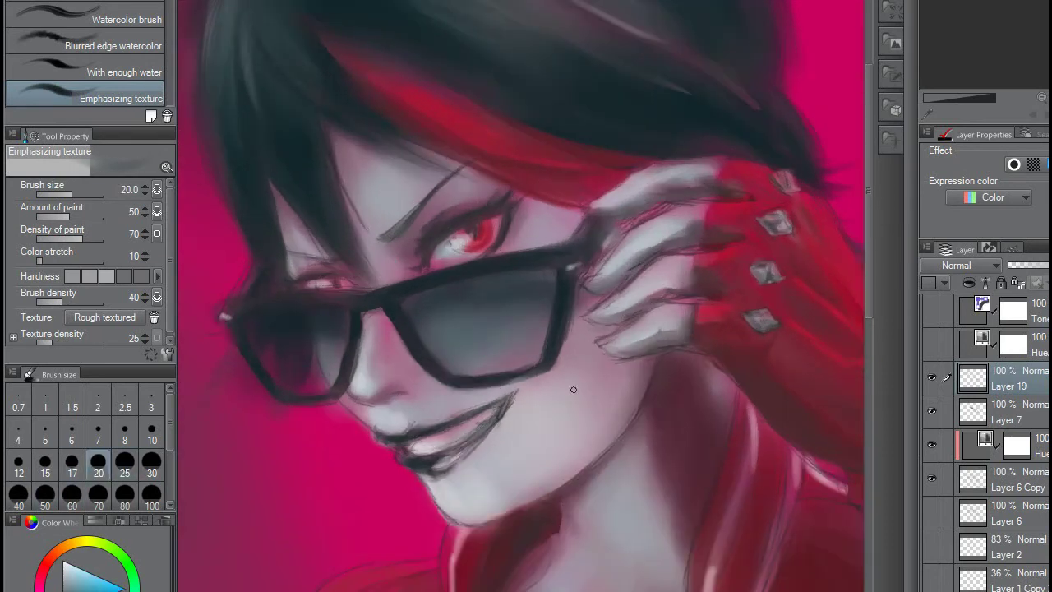
Step: Paint light violet strokes across the chin at brush size 20–25
{"action": "left_click", "coordinate": [630, 423], "text": "ctrl+shift"}
{"action": "left_click", "coordinate": [438, 357], "text": "alt"}
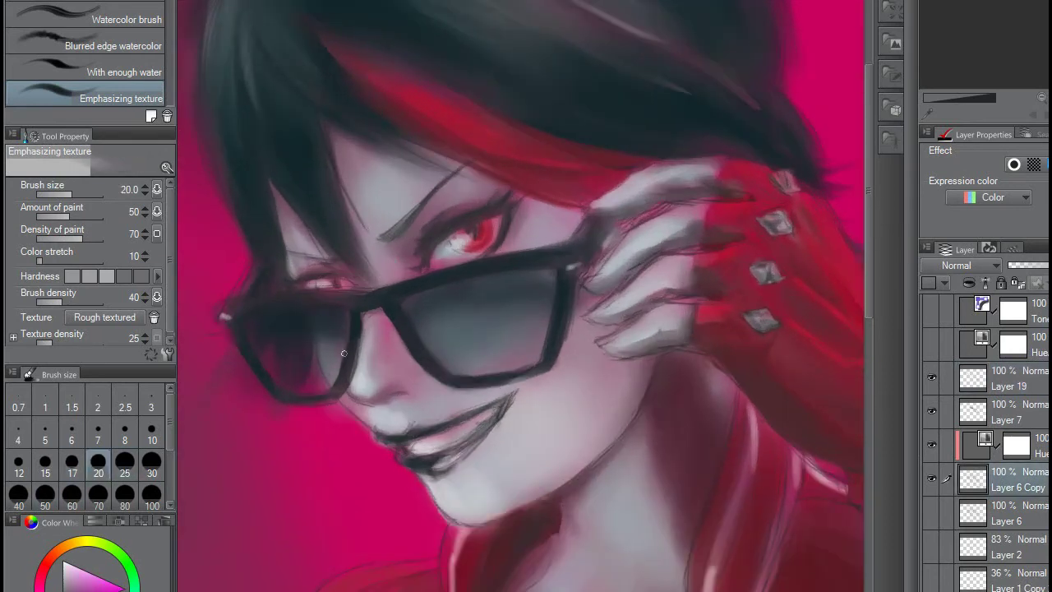
{"action": "left_click", "coordinate": [316, 296], "text": "ctrl+shift"}
{"action": "left_click", "coordinate": [378, 377], "text": "alt"}
{"action": "mouse_move", "coordinate": [419, 477]}
{"action": "left_mouse_down"}
{"action": "mouse_move", "coordinate": [485, 527]}
{"action": "mouse_move", "coordinate": [542, 518]}
{"action": "left_mouse_up"}
{"action": "key", "text": "bracketright"}
{"action": "left_click", "coordinate": [547, 479], "text": "alt"}
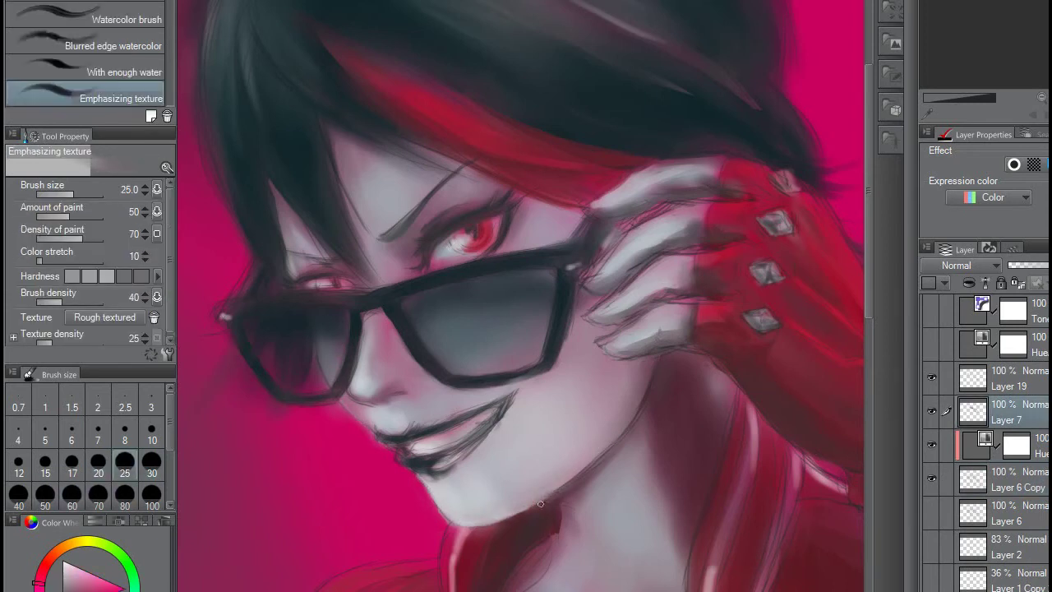
Step: Sample pink and bluish skin colours, alternating Layer 6 Copy and Layer 7, brush 20–40
{"action": "left_click", "coordinate": [645, 378], "text": "ctrl+shift"}
{"action": "left_click", "coordinate": [424, 353], "text": "ctrl+shift"}
{"action": "key", "text": "bracketright"}
{"action": "left_click", "coordinate": [404, 431], "text": "alt"}
{"action": "key", "text": "bracketright"}
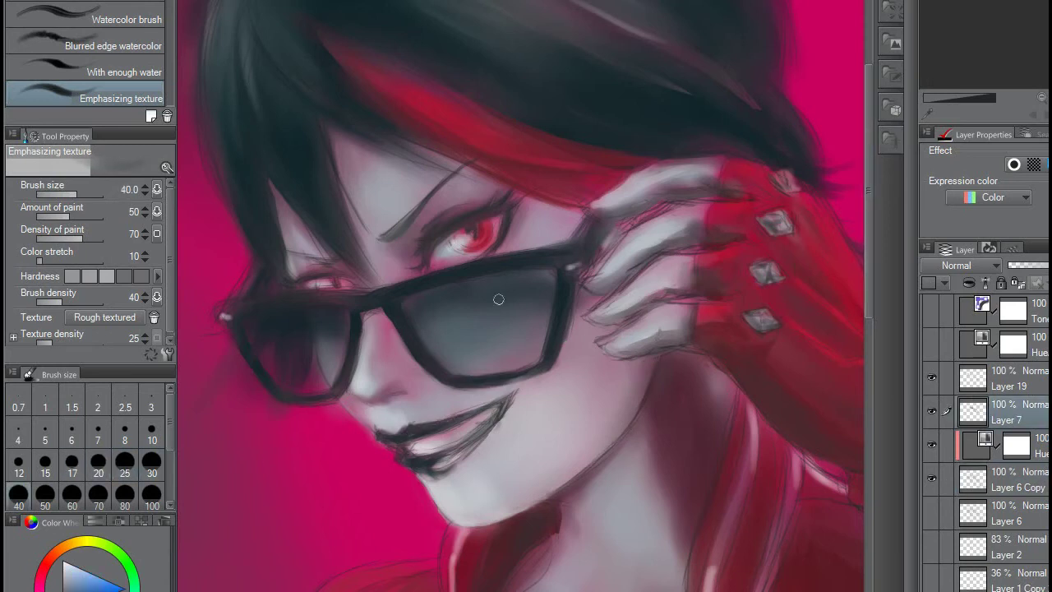
{"action": "left_click", "coordinate": [439, 356], "text": "ctrl+shift"}
{"action": "left_click", "coordinate": [463, 150], "text": "ctrl+shift"}
{"action": "key", "text": "bracketleft"}
{"action": "key", "text": "bracketleft"}
{"action": "key", "text": "bracketleft"}
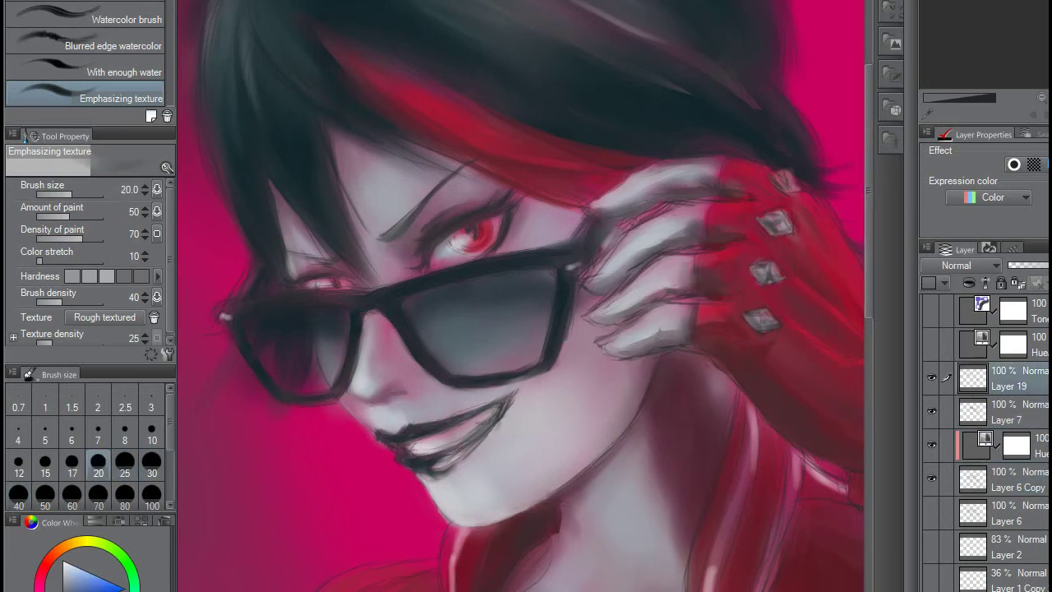
Step: Touch up lip details across Layer 19, Layer 6 Copy and Layer 7 at brush sizes 17–25
{"action": "left_click", "coordinate": [391, 446], "text": "ctrl+shift"}
{"action": "left_click", "coordinate": [435, 414], "text": "ctrl+shift"}
{"action": "left_click", "coordinate": [678, 383], "text": "ctrl+shift"}
{"action": "left_click", "coordinate": [486, 420], "text": "ctrl+shift"}
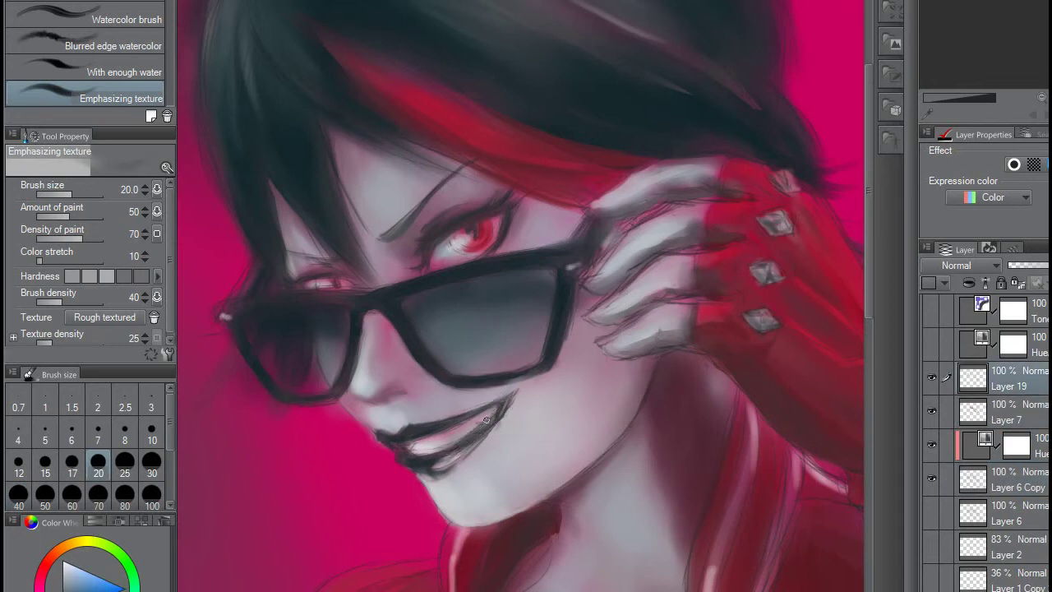
{"action": "key", "text": "bracketleft"}
{"action": "key", "text": "bracketleft"}
{"action": "key", "text": "bracketright"}
{"action": "left_click", "coordinate": [657, 425], "text": "ctrl+shift"}
{"action": "left_click", "coordinate": [552, 420], "text": "ctrl+shift"}
{"action": "key", "text": "bracketright"}
{"action": "key", "text": "bracketright"}
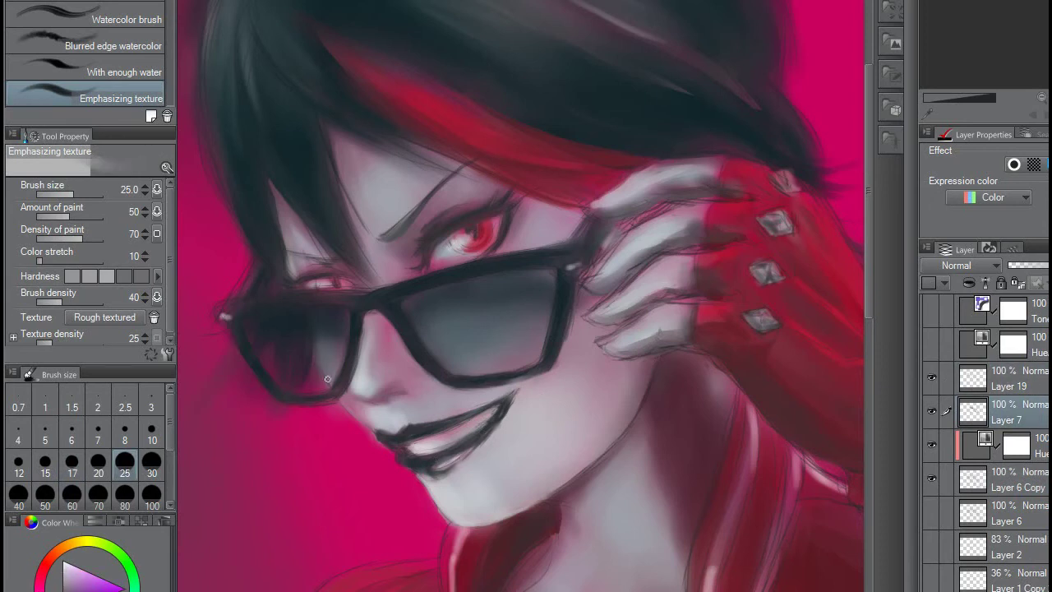
{"action": "left_click", "coordinate": [327, 379], "text": "ctrl+shift"}
{"action": "left_click", "coordinate": [411, 384], "text": "ctrl+shift"}
Step: Recentre the view on the face and switch to the wetter watercolour brush
{"action": "left_click_drag", "start_coordinate": [411, 384], "coordinate": [345, 223]}
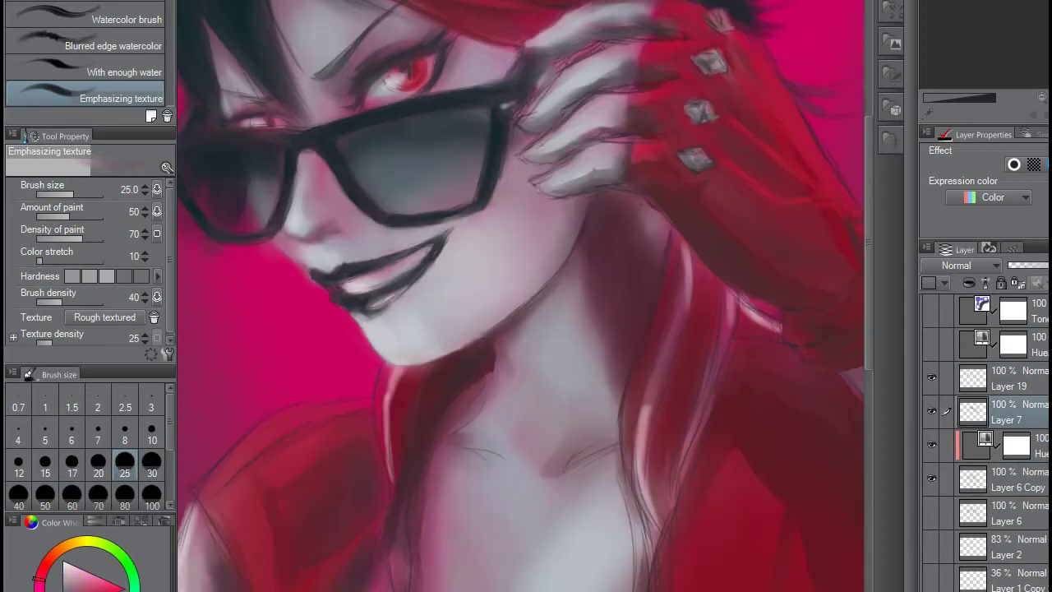
{"action": "scroll", "coordinate": [493, 338], "scroll_direction": "down", "scroll_amount": 2}
{"action": "scroll", "coordinate": [370, 272], "scroll_direction": "up", "scroll_amount": 1}
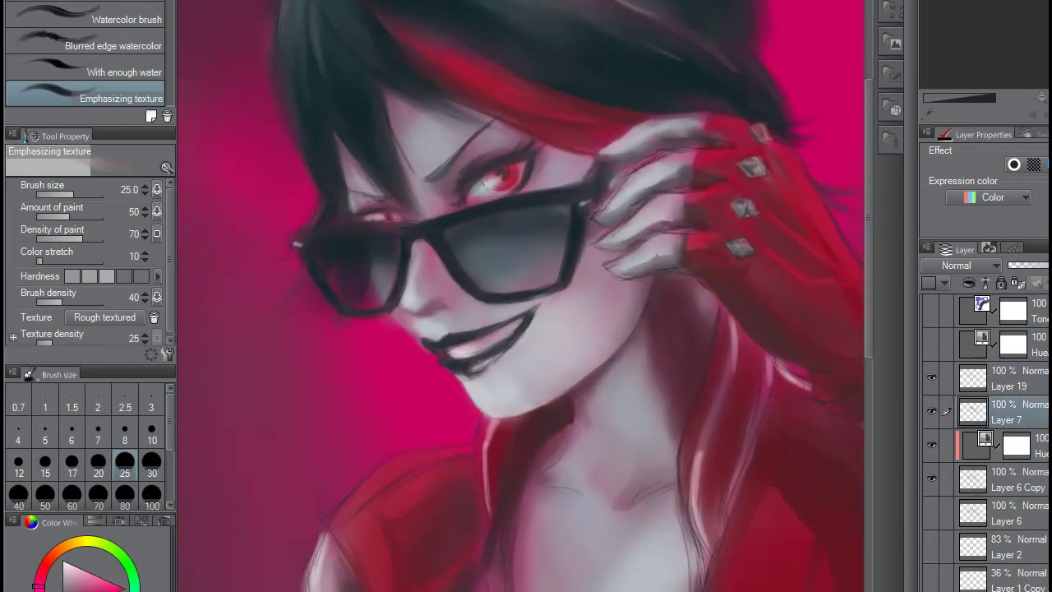
{"action": "left_click", "coordinate": [280, 236], "text": "ctrl+shift"}
{"action": "left_click", "coordinate": [776, 115], "text": "ctrl+shift"}
{"action": "left_click", "coordinate": [382, 203], "text": "ctrl+shift"}
{"action": "left_click_drag", "start_coordinate": [382, 203], "coordinate": [429, 262]}
{"action": "left_click", "coordinate": [429, 262], "text": "ctrl+shift"}
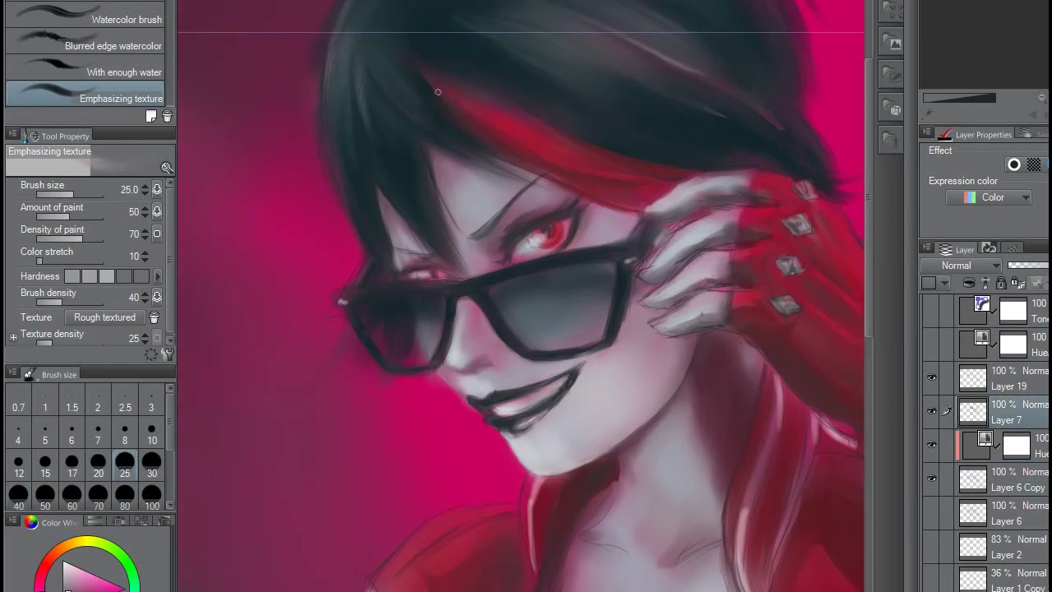
{"action": "left_click", "coordinate": [123, 72]}
{"action": "scroll", "coordinate": [457, 234], "scroll_direction": "up", "scroll_amount": 1}
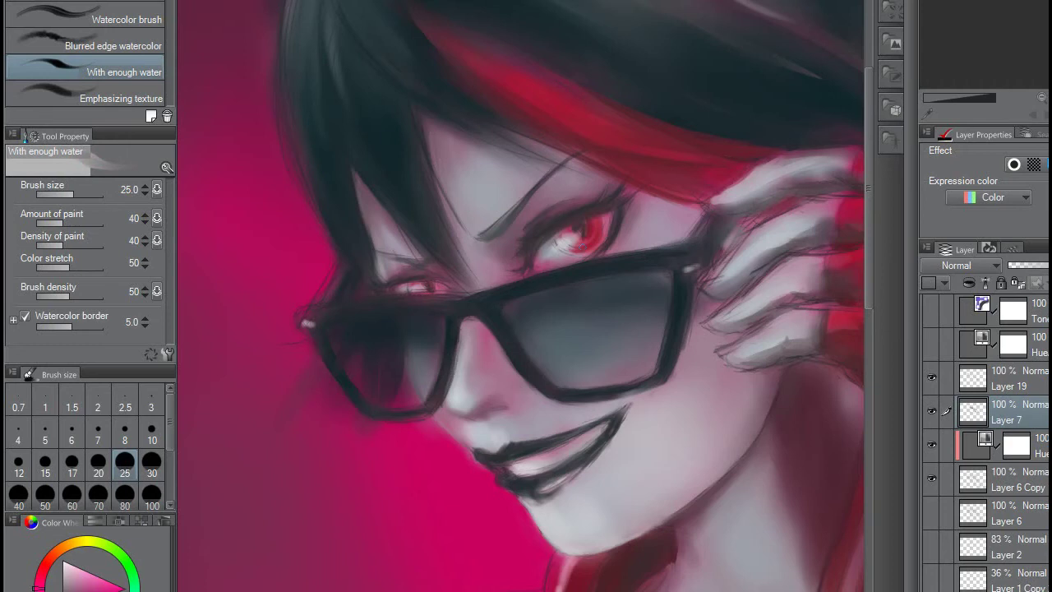
Step: Cycle through Layer 19, Layer 6 Copy and Layer 7, adjusting the brush between 15 and 30
{"action": "left_click", "coordinate": [611, 215], "text": "ctrl+shift"}
{"action": "left_click", "coordinate": [493, 176], "text": "ctrl+shift"}
{"action": "left_click", "coordinate": [458, 247], "text": "ctrl+shift"}
{"action": "key", "text": "bracketleft"}
{"action": "key", "text": "bracketleft"}
{"action": "key", "text": "bracketleft"}
{"action": "key", "text": "bracketright"}
{"action": "key", "text": "bracketright"}
{"action": "left_click", "coordinate": [319, 371], "text": "ctrl+shift"}
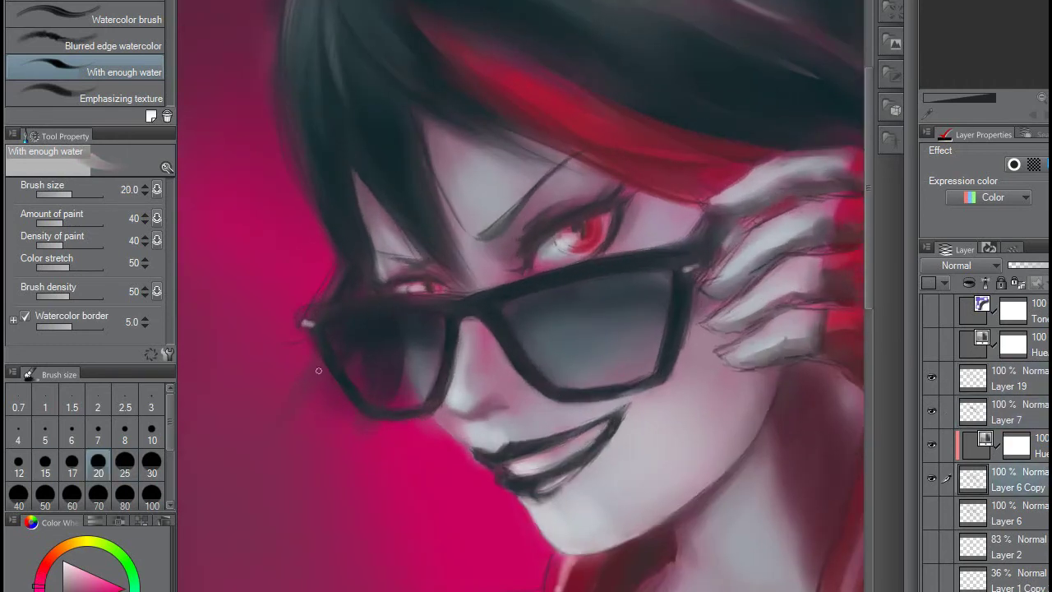
{"action": "left_click", "coordinate": [190, 472], "text": "ctrl+shift"}
{"action": "key", "text": "bracketleft"}
{"action": "scroll", "coordinate": [842, 203], "scroll_direction": "down", "scroll_amount": 3}
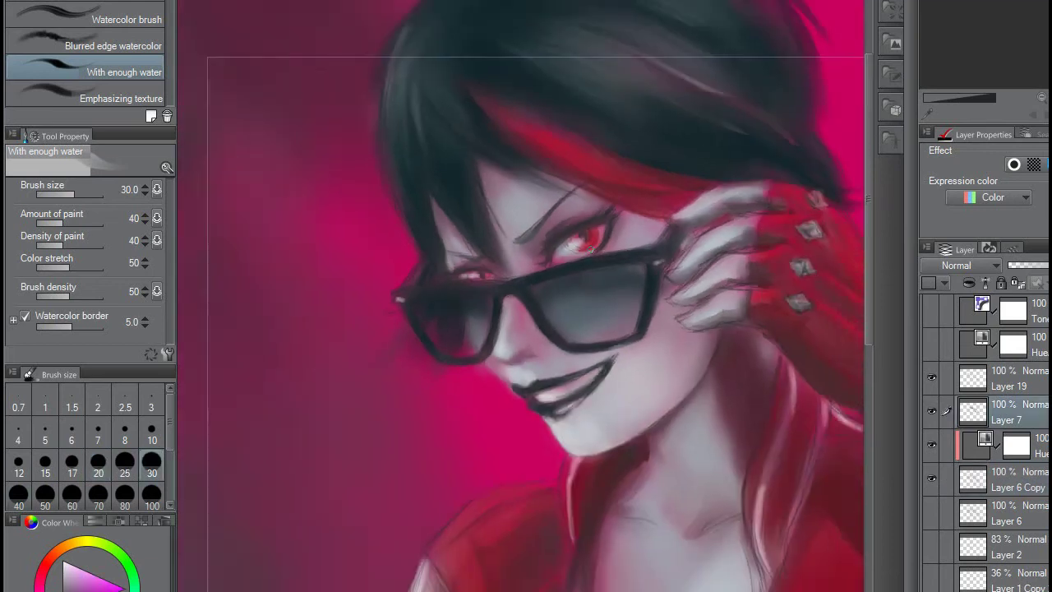
{"action": "scroll", "coordinate": [439, 340], "scroll_direction": "up", "scroll_amount": 4}
Step: Shade the glove area, alternating between Layer 6 Copy and Layer 7
{"action": "left_click", "coordinate": [438, 341], "text": "ctrl+shift"}
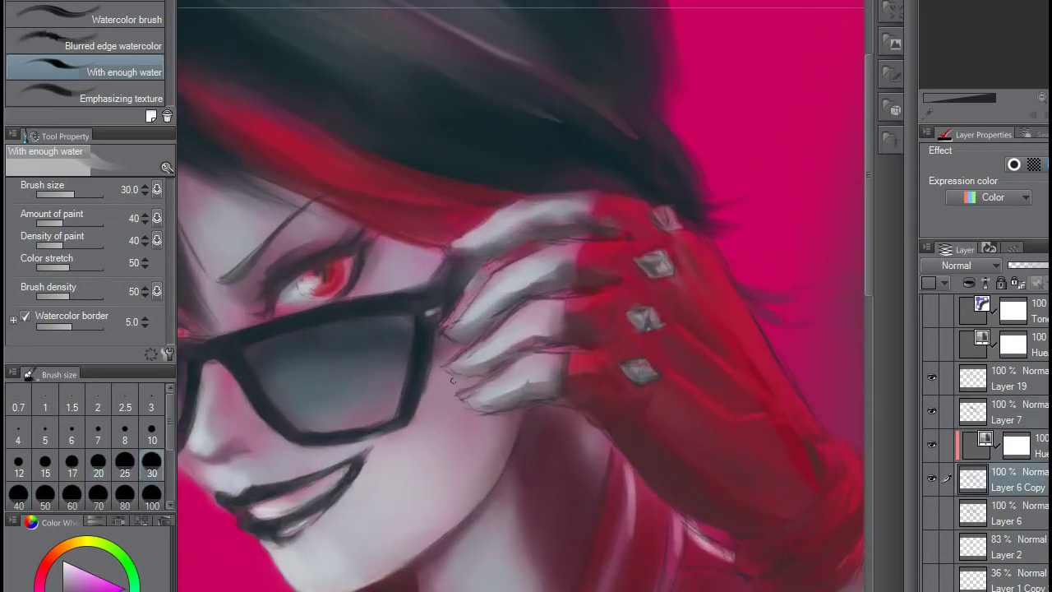
{"action": "left_click", "coordinate": [433, 374], "text": "ctrl+shift"}
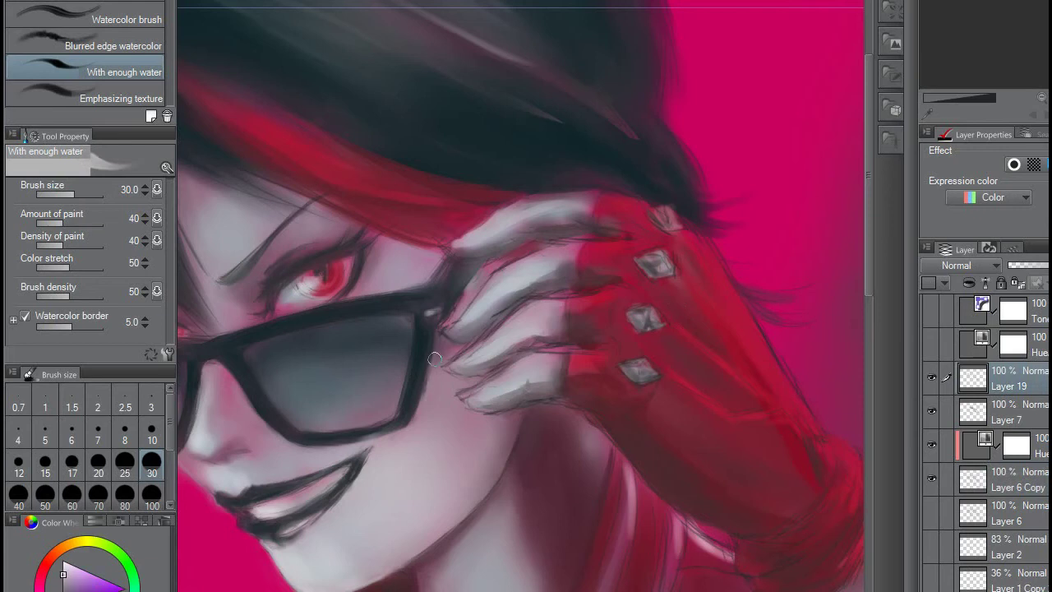
{"action": "left_click", "coordinate": [433, 373], "text": "ctrl+shift"}
{"action": "left_click", "coordinate": [629, 387], "text": "ctrl+shift"}
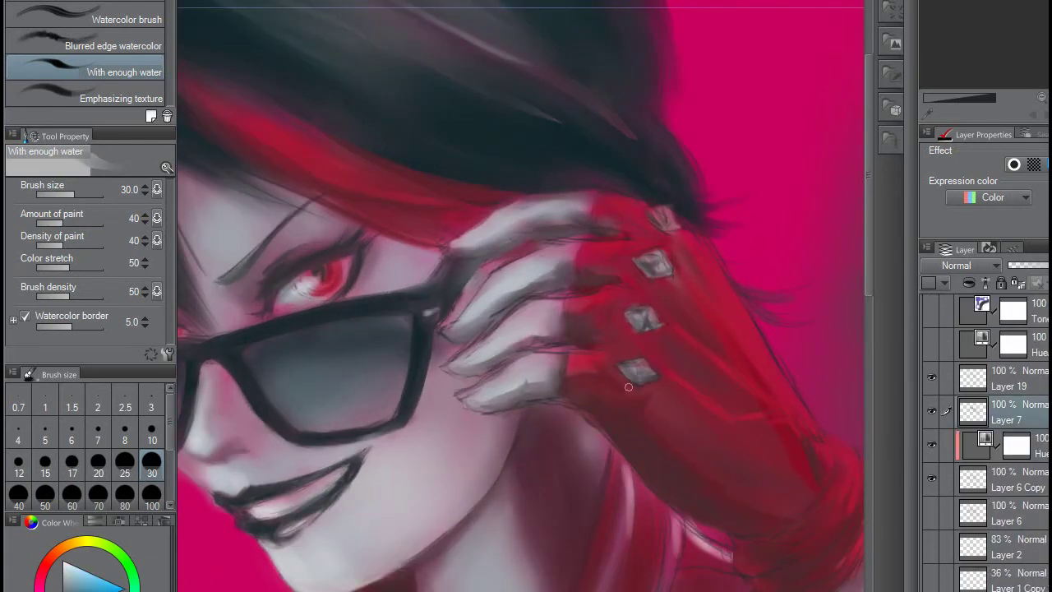
{"action": "scroll", "coordinate": [481, 239], "scroll_direction": "down", "scroll_amount": 2}
{"action": "scroll", "coordinate": [426, 329], "scroll_direction": "up", "scroll_amount": 2}
{"action": "left_click", "coordinate": [543, 361], "text": "ctrl+shift"}
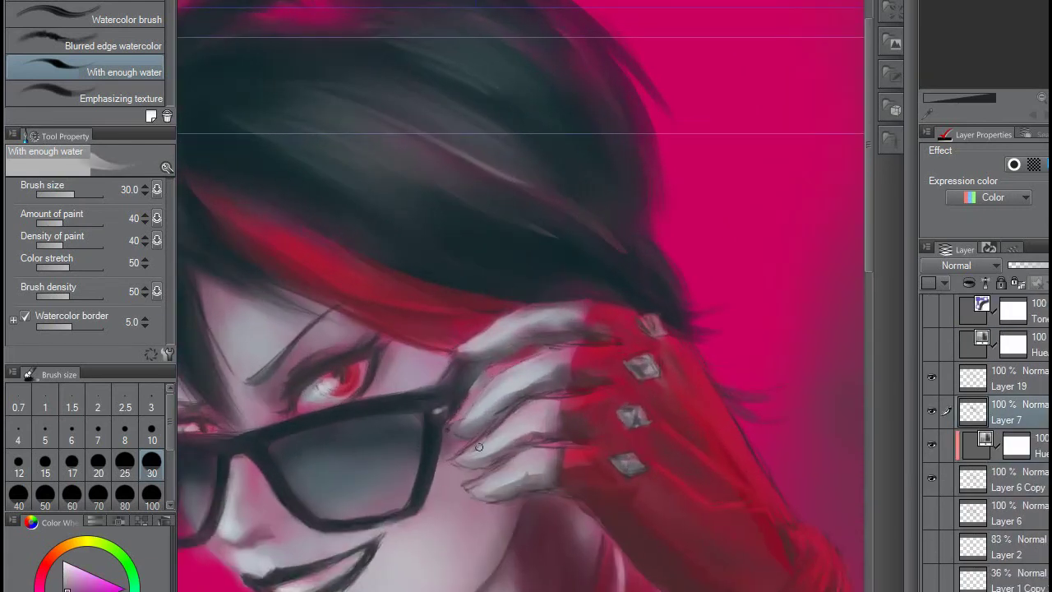
{"action": "key", "text": "bracketright"}
{"action": "key", "text": "bracketright"}
{"action": "key", "text": "bracketright"}
{"action": "key", "text": "bracketleft"}
{"action": "key", "text": "bracketleft"}
{"action": "key", "text": "bracketleft"}
Step: Pick a refined paint colour at size 25 and continue on Layer 19 at size 30
{"action": "left_click", "coordinate": [604, 386], "text": "alt"}
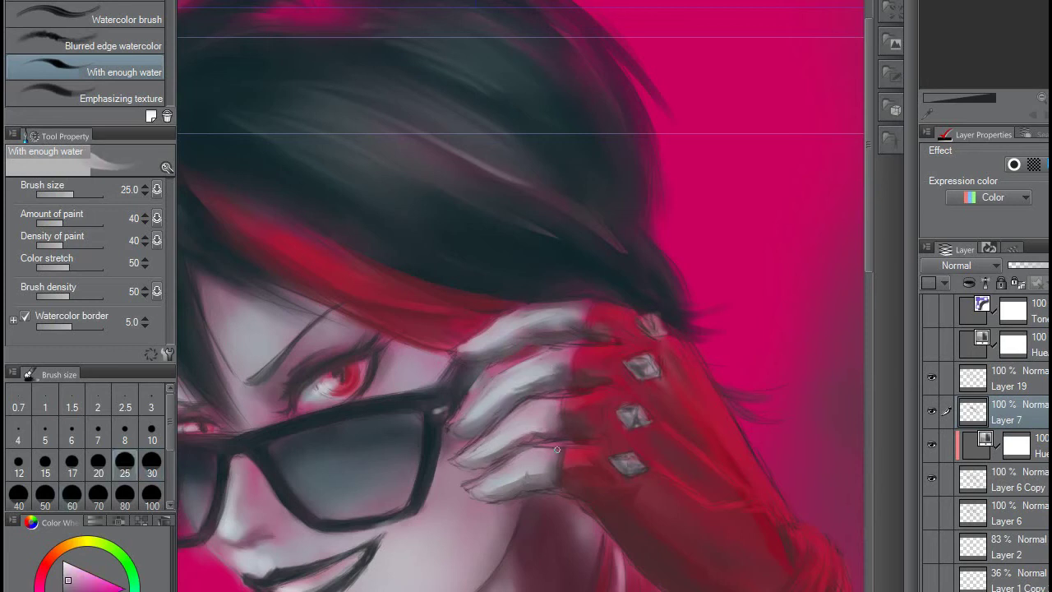
{"action": "left_click", "coordinate": [461, 461], "text": "ctrl+shift"}
{"action": "left_click", "coordinate": [509, 497], "text": "ctrl+shift"}
{"action": "left_click", "coordinate": [537, 492], "text": "alt"}
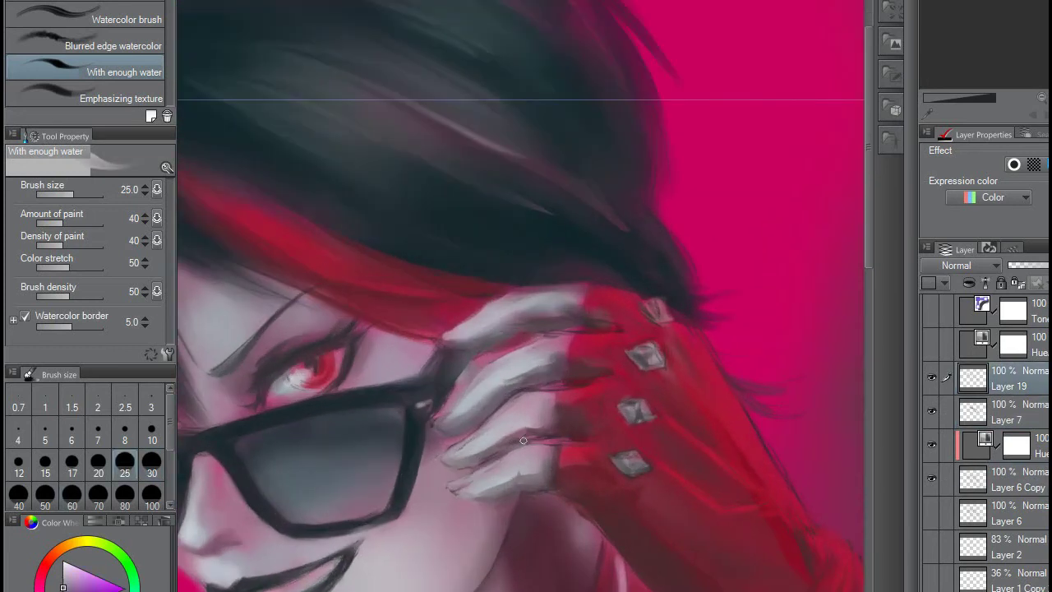
{"action": "left_click", "coordinate": [524, 439], "text": "ctrl+shift"}
{"action": "left_click", "coordinate": [481, 491], "text": "ctrl+shift"}
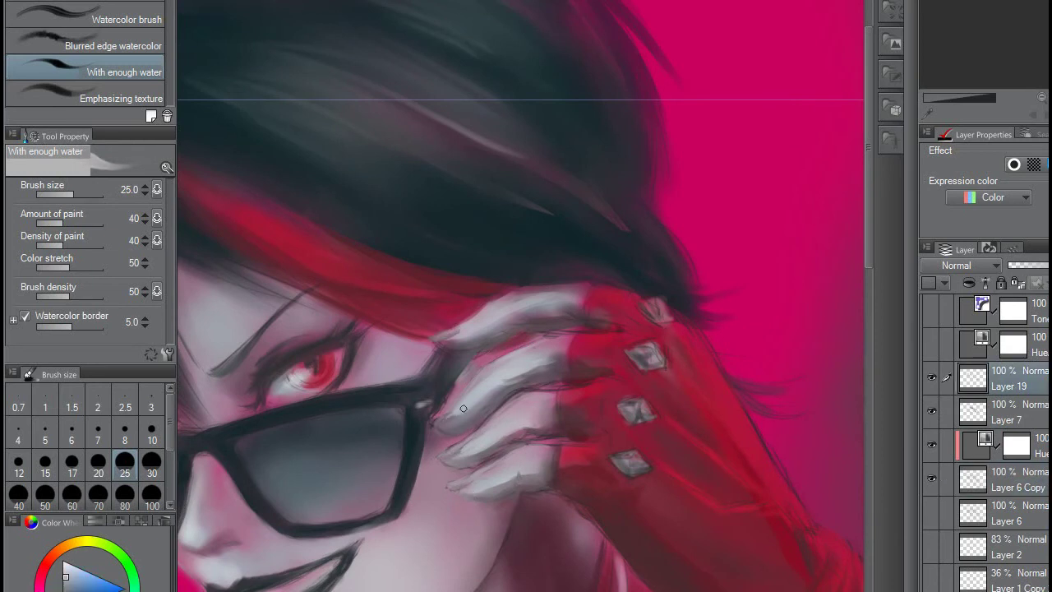
{"action": "left_click_drag", "start_coordinate": [434, 340], "coordinate": [444, 330]}
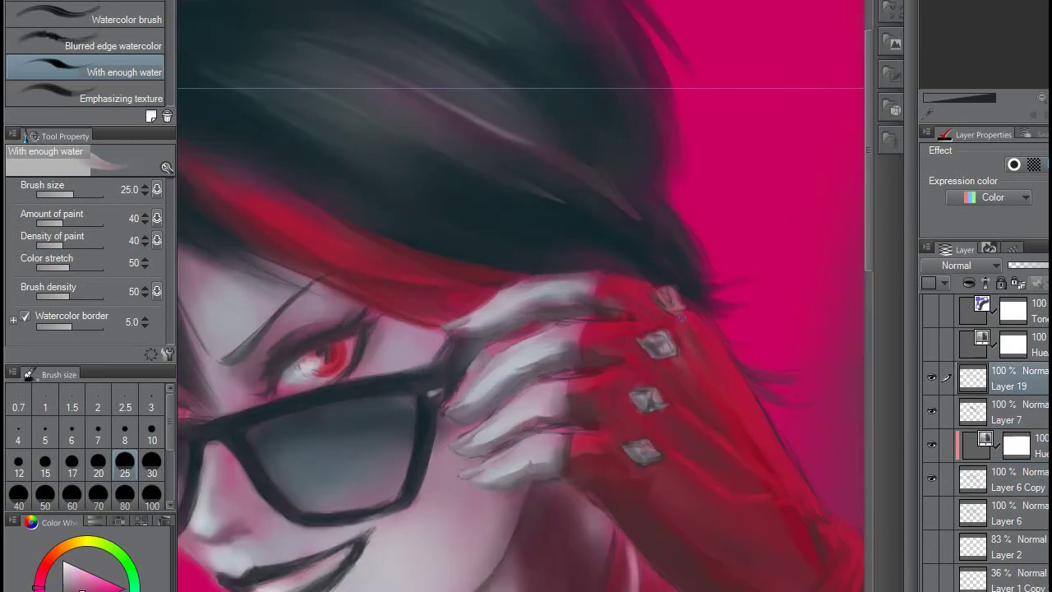
{"action": "key", "text": "bracketright"}
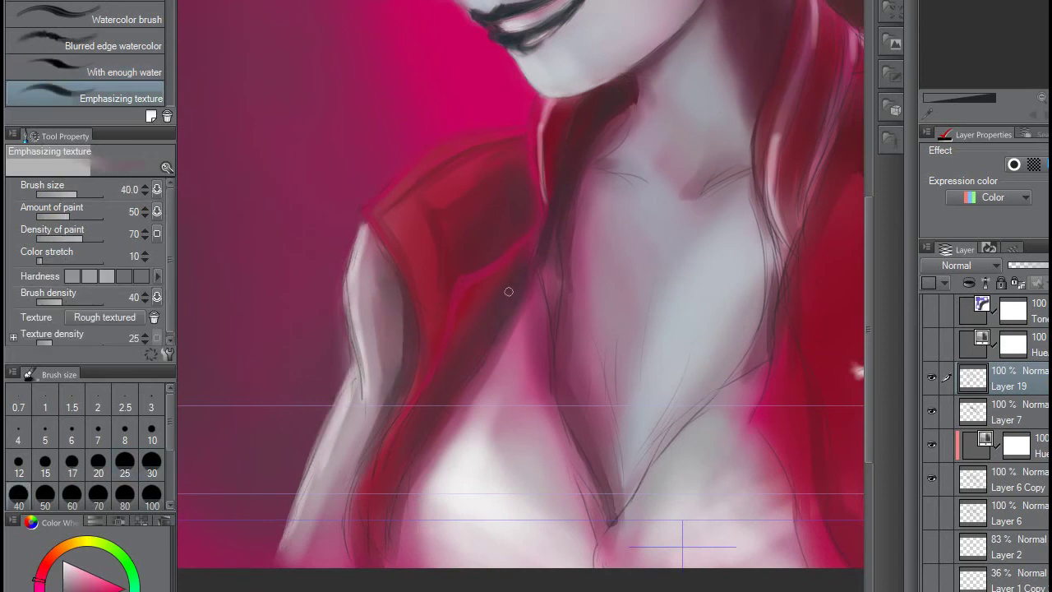
Step: Paint light highlights on the jacket collar edge and soft shading along the raised arm
{"action": "left_click_drag", "start_coordinate": [549, 296], "coordinate": [573, 276]}
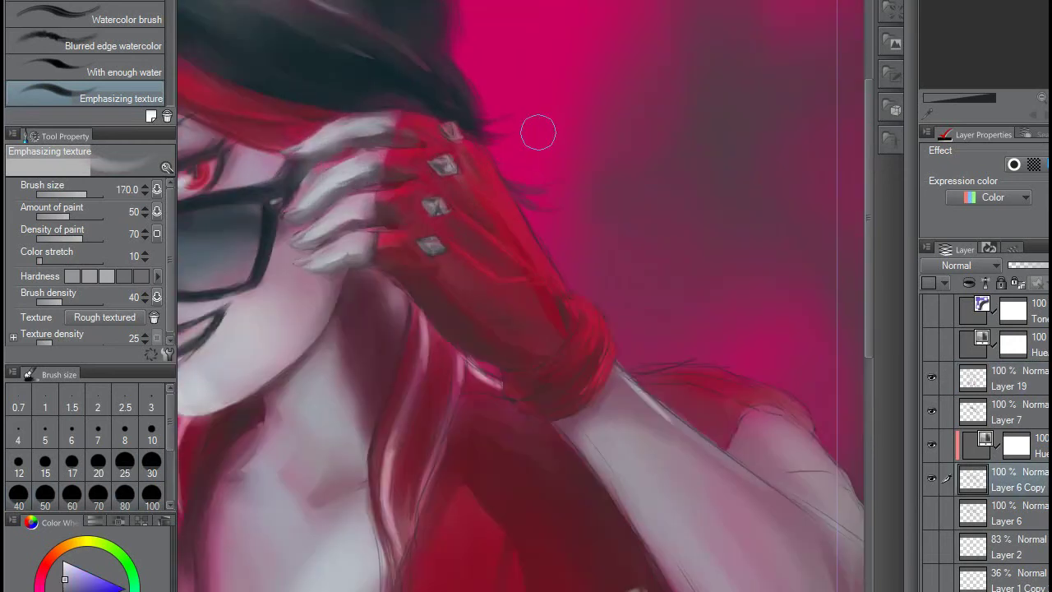
{"action": "mouse_move", "coordinate": [727, 403]}
{"action": "left_mouse_down"}
{"action": "mouse_move", "coordinate": [765, 461]}
{"action": "mouse_move", "coordinate": [820, 499]}
{"action": "left_mouse_up"}
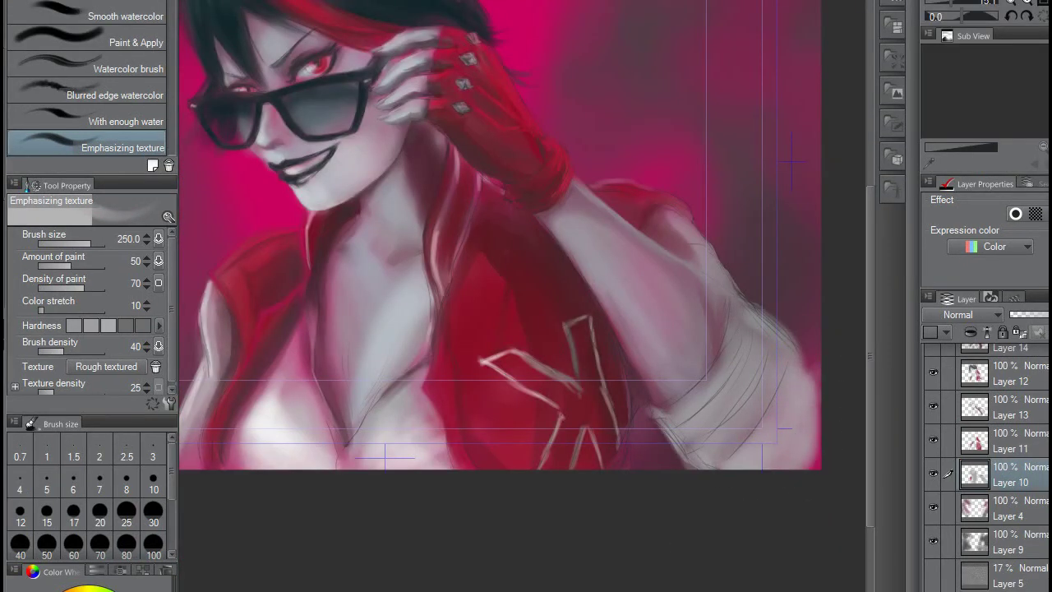
Step: Repaint the right rolled-up sleeve lighter with the Emphasizing texture brush at size 250
{"action": "left_click_drag", "start_coordinate": [739, 299], "coordinate": [660, 448]}
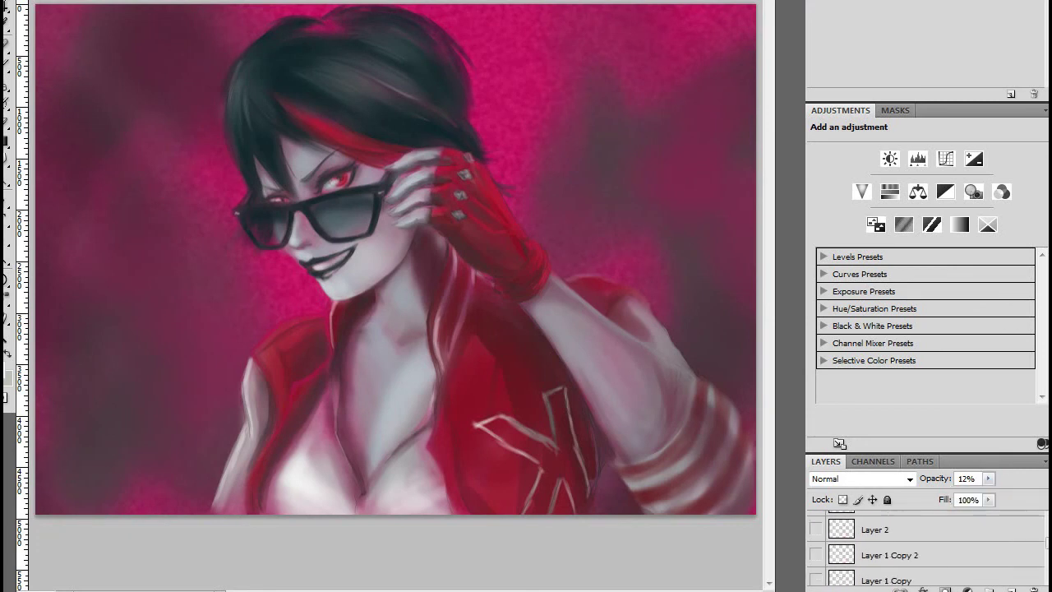
Step: Turn on the Curves 1 adjustment and the Exclusion-mode Color Fill 1 layer
{"action": "left_click", "coordinate": [816, 559]}
{"action": "left_click", "coordinate": [841, 559]}
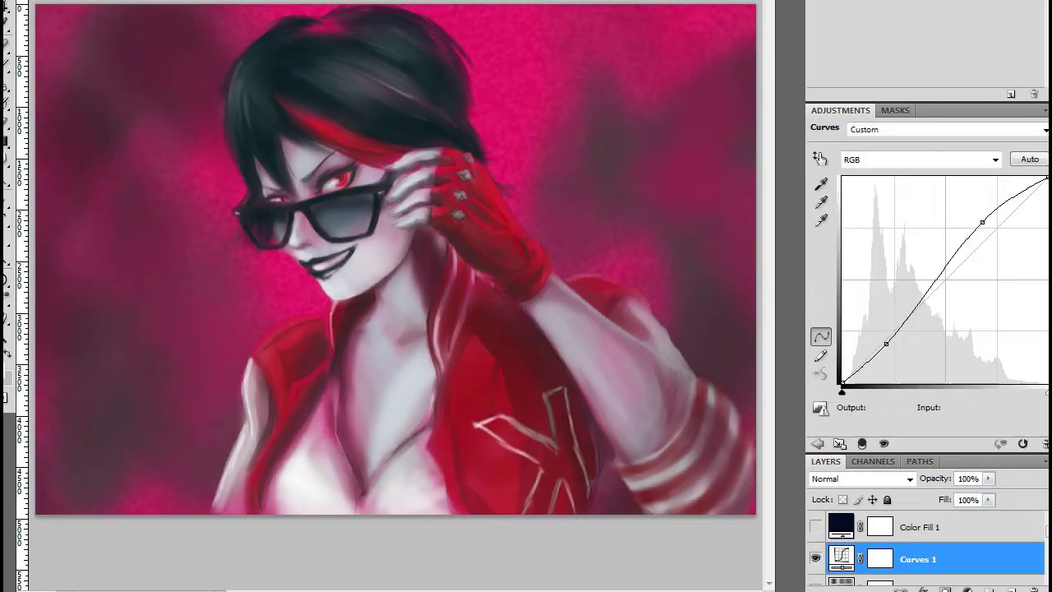
{"action": "left_click", "coordinate": [815, 527]}
{"action": "double_click", "coordinate": [841, 527]}
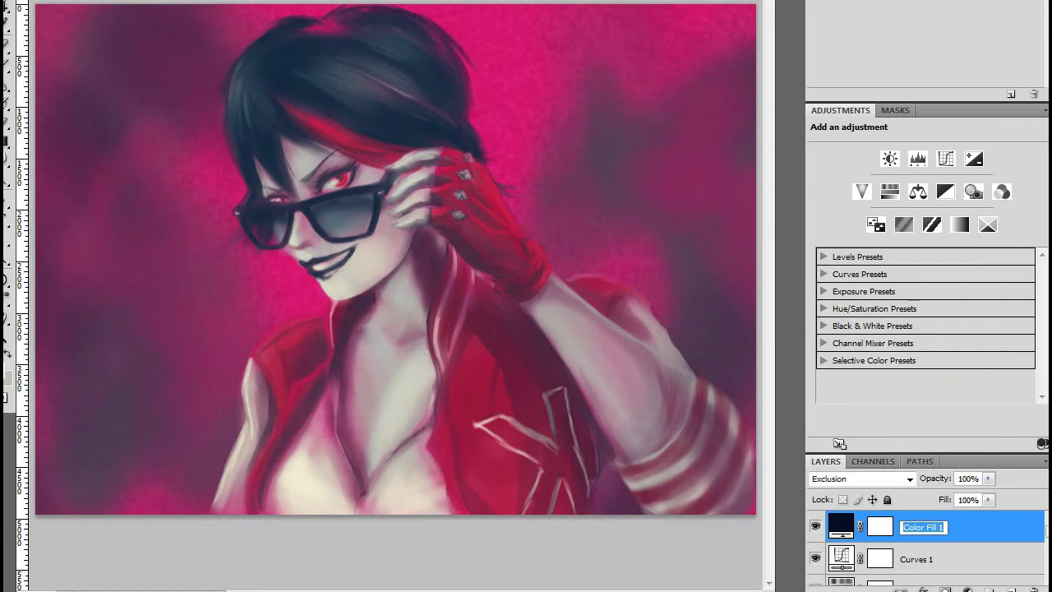
{"action": "left_click", "coordinate": [934, 332]}
Step: Flatten the image into a single Background layer, discarding hidden layers
{"action": "left_click", "coordinate": [135, 1]}
{"action": "left_click", "coordinate": [164, 401]}
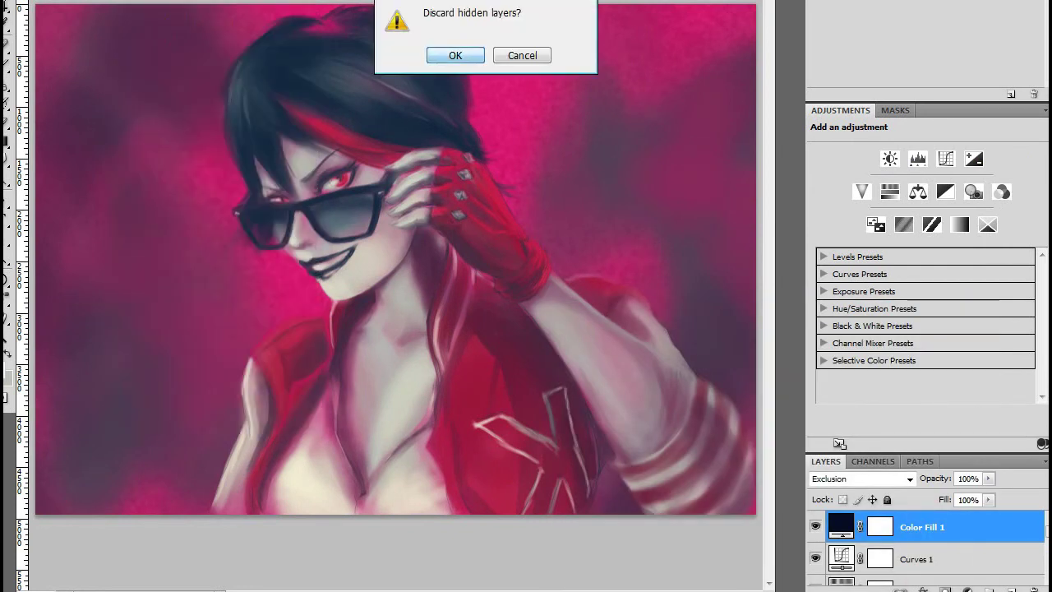
{"action": "left_click", "coordinate": [455, 55]}
{"action": "left_click", "coordinate": [86, 2]}
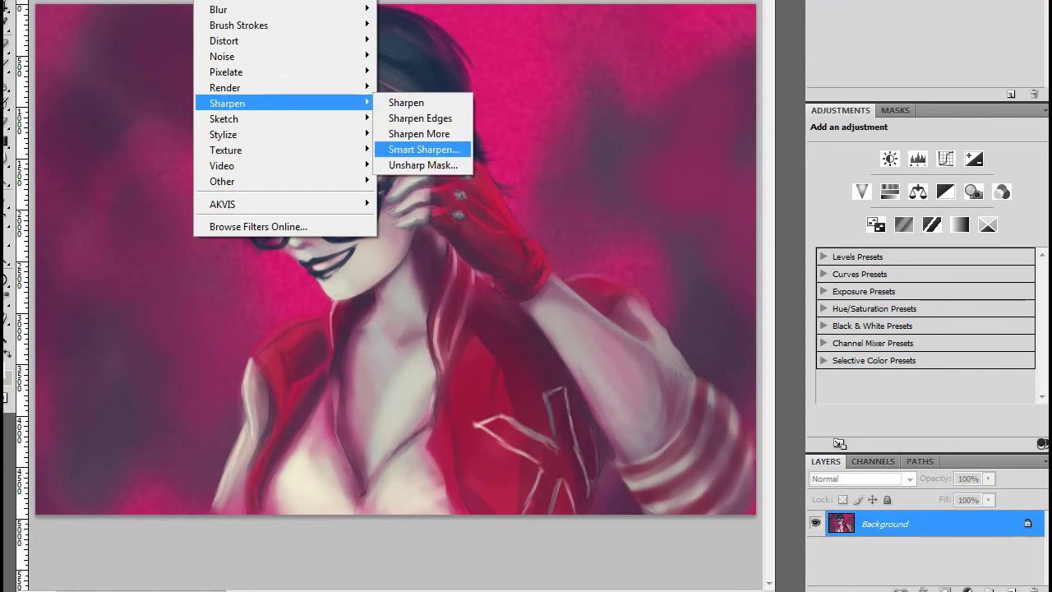
Step: Apply Smart Sharpen at 500% Amount and zoom in and out to inspect it
{"action": "left_click", "coordinate": [424, 148]}
{"action": "left_click", "coordinate": [489, 535]}
{"action": "mouse_move", "coordinate": [493, 167]}
{"action": "left_mouse_down"}
{"action": "mouse_move", "coordinate": [600, 203]}
{"action": "mouse_move", "coordinate": [483, 190]}
{"action": "mouse_move", "coordinate": [529, 194]}
{"action": "left_mouse_up"}
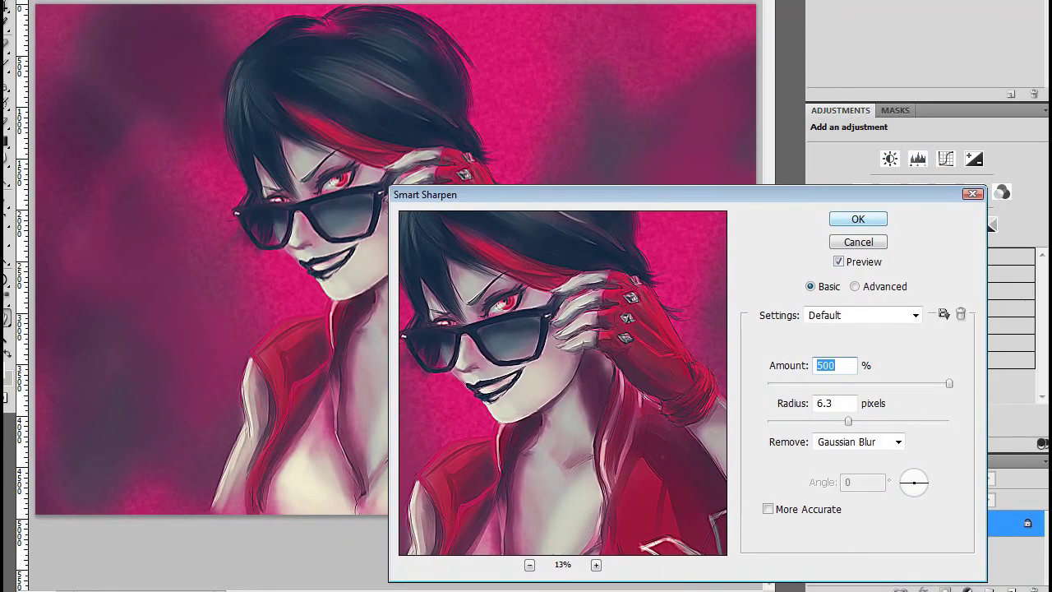
{"action": "key", "text": "Return"}
{"action": "key", "text": "ctrl+plus"}
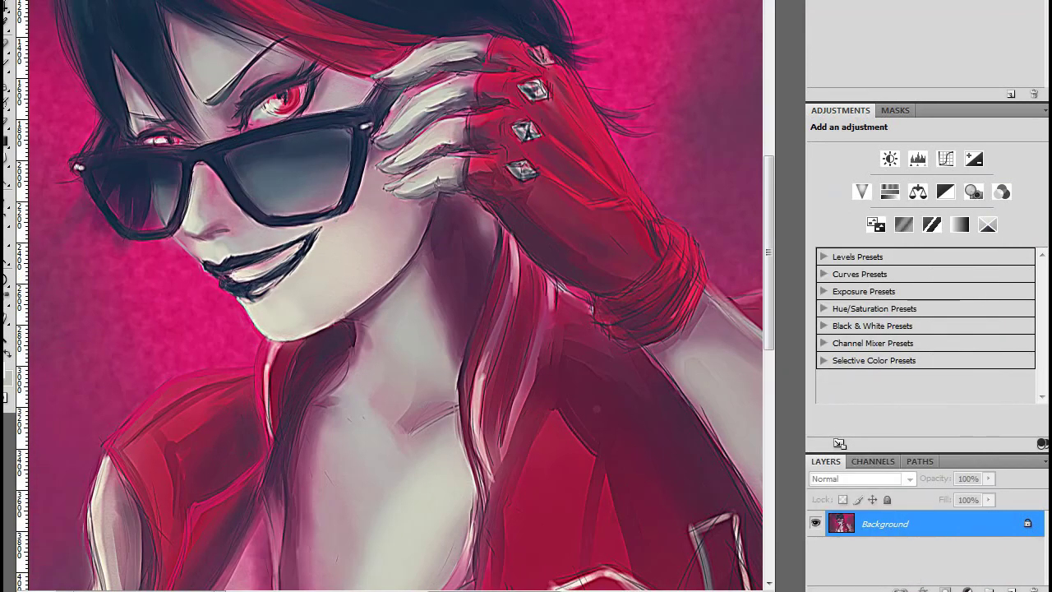
{"action": "key", "text": "ctrl+minus"}
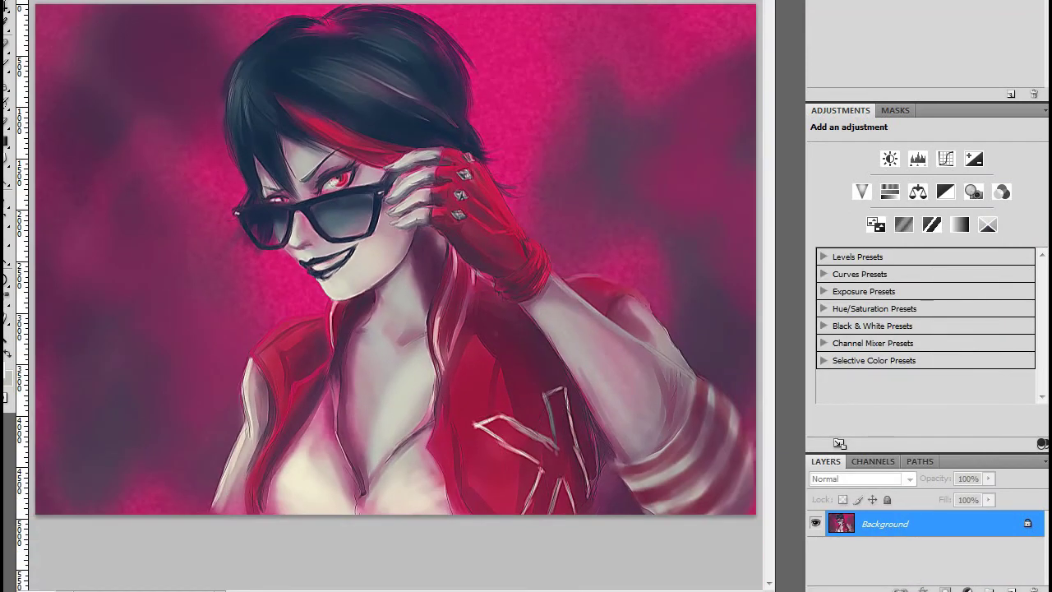
{"action": "key", "text": "ctrl+plus"}
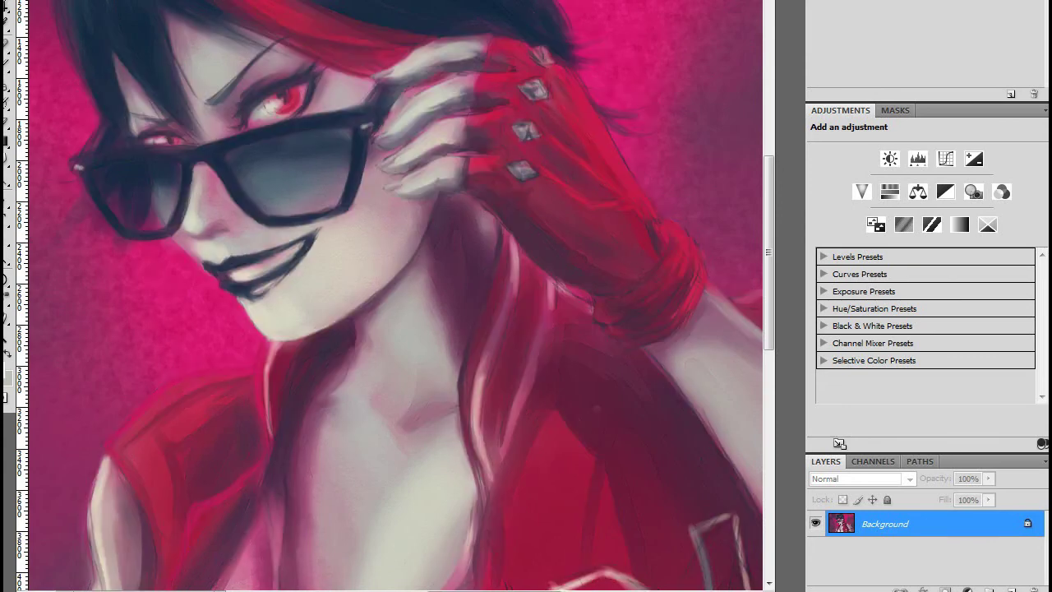
Step: Redo Smart Sharpen with a lower Radius and fit the whole image to the window
{"action": "left_click", "coordinate": [415, 154]}
{"action": "key", "text": "ctrl+minus"}
{"action": "key", "text": "ctrl+minus"}
{"action": "key", "text": "ctrl+minus"}
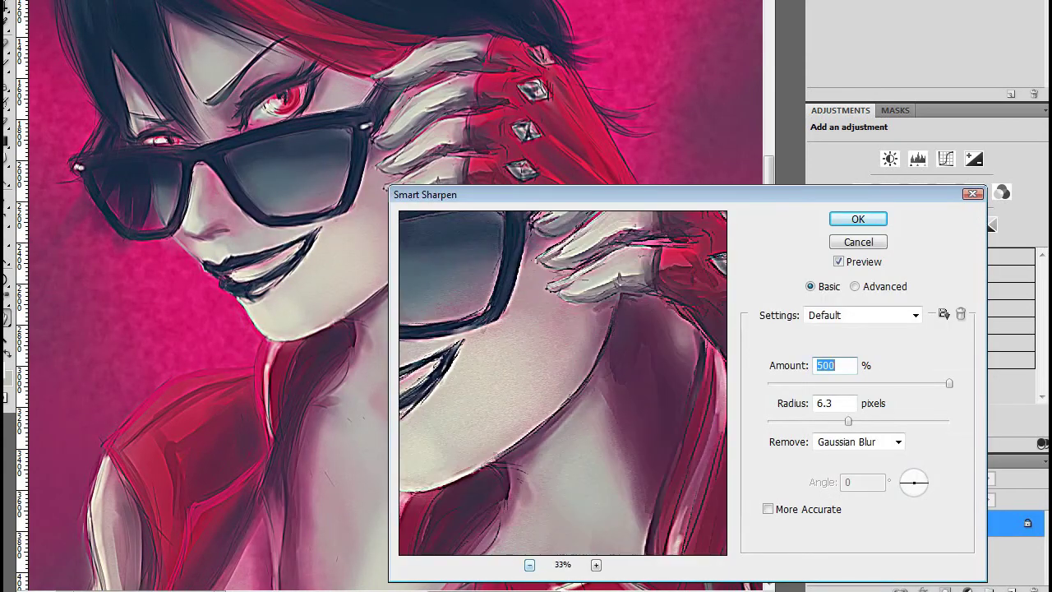
{"action": "key", "text": "ctrl+minus"}
{"action": "key", "text": "ctrl+minus"}
{"action": "left_click_drag", "start_coordinate": [846, 421], "coordinate": [839, 421]}
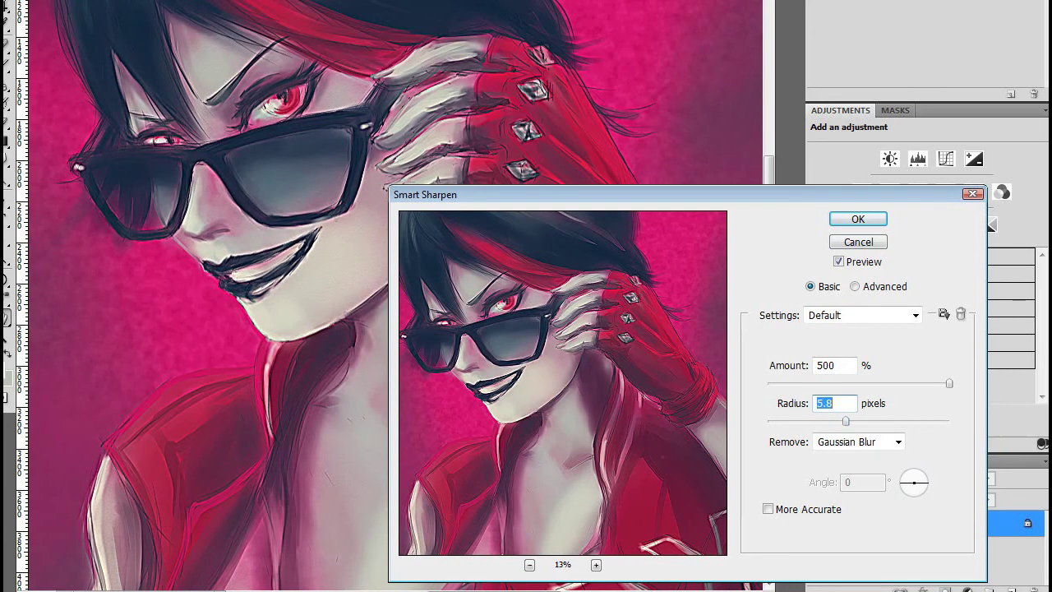
{"action": "key", "text": "Return"}
{"action": "key", "text": "ctrl+0"}
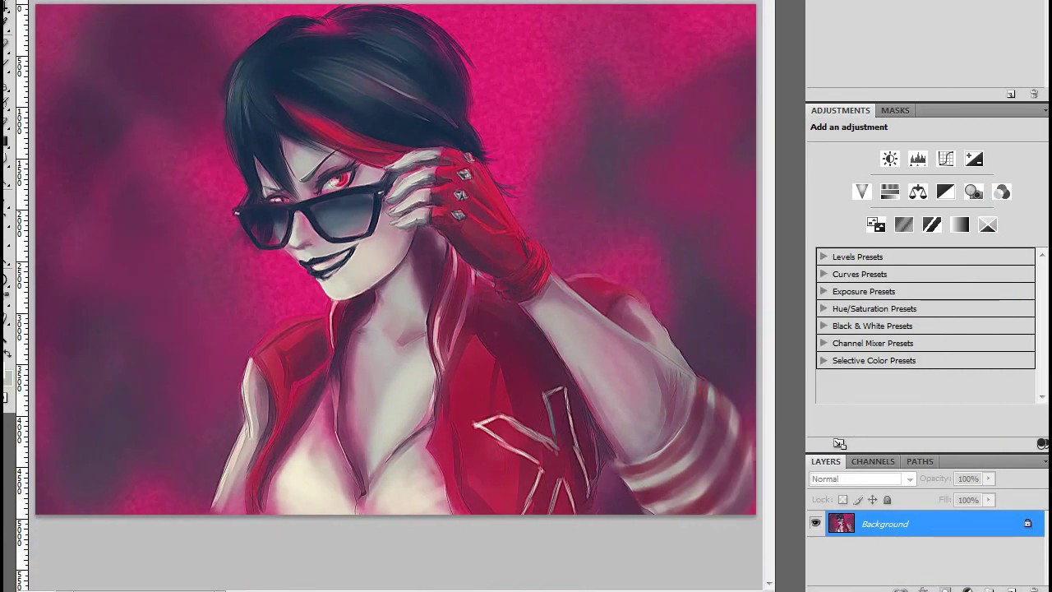
Step: Apply Add Noise at 7%, Gaussian and Monochromatic, over the whole painting
{"action": "left_click", "coordinate": [209, 2]}
{"action": "left_click", "coordinate": [428, 52]}
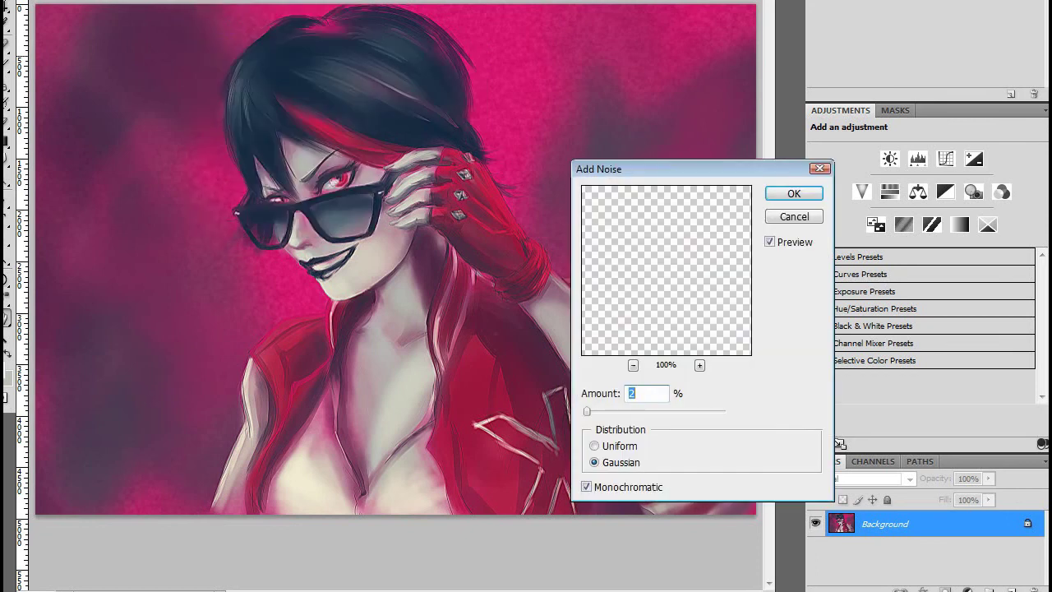
{"action": "type", "text": "7"}
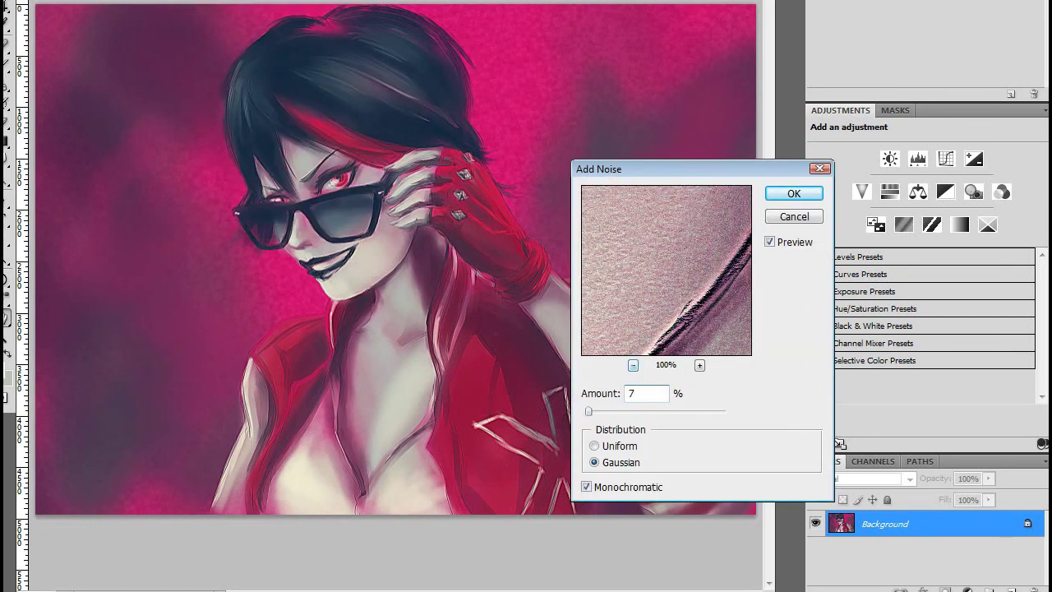
{"action": "key", "text": "ctrl+minus"}
{"action": "key", "text": "ctrl+minus"}
{"action": "key", "text": "ctrl+minus"}
{"action": "key", "text": "ctrl+minus"}
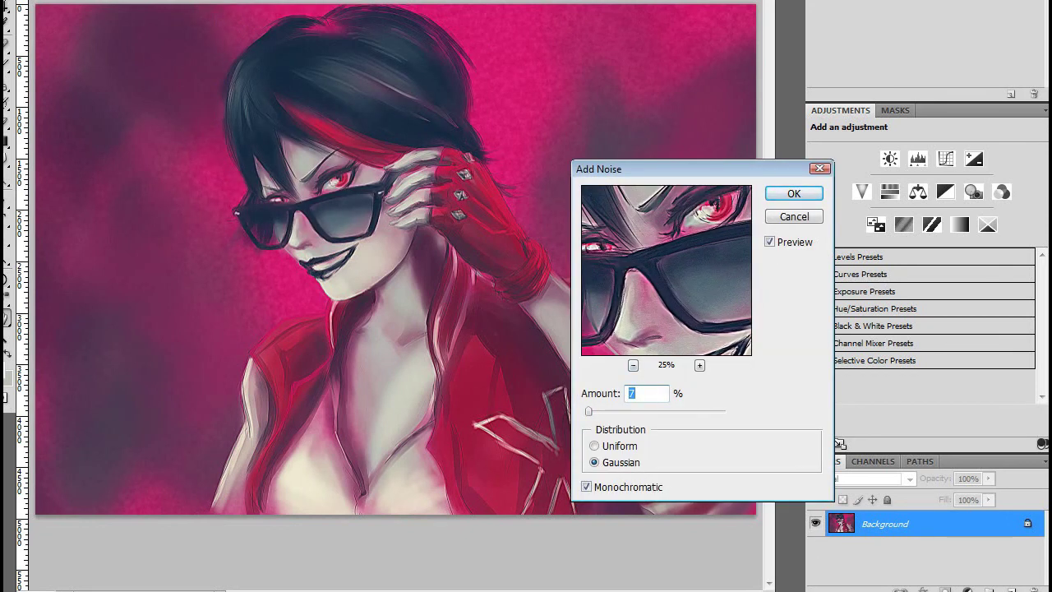
{"action": "key", "text": "Return"}
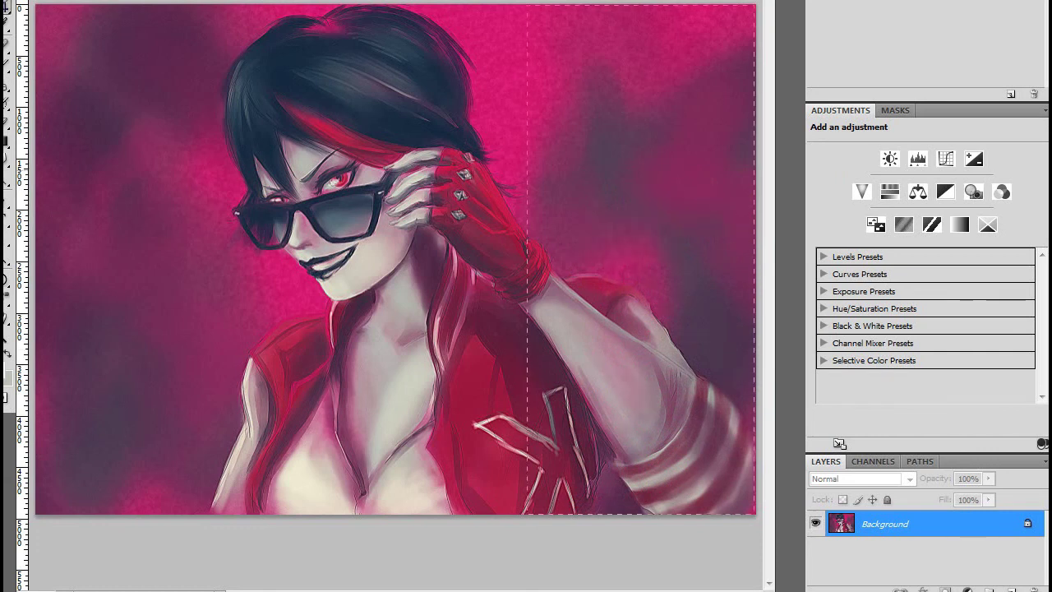
Step: Select the area to keep and crop away the dark strip on the left
{"action": "left_click_drag", "start_coordinate": [757, 515], "coordinate": [84, 3]}
{"action": "key", "text": "ctrl+t"}
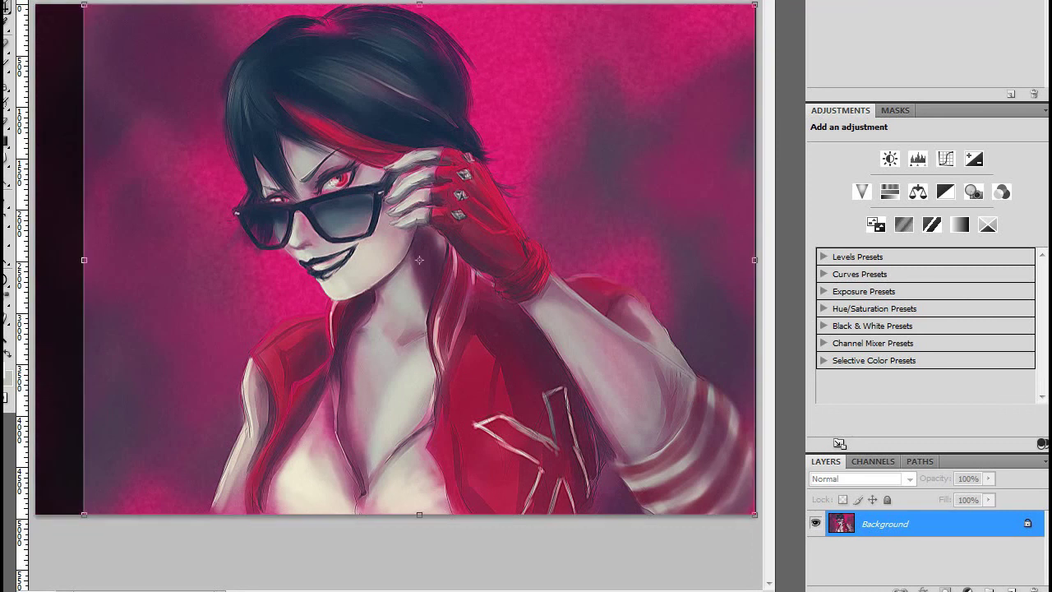
{"action": "key", "text": "Return"}
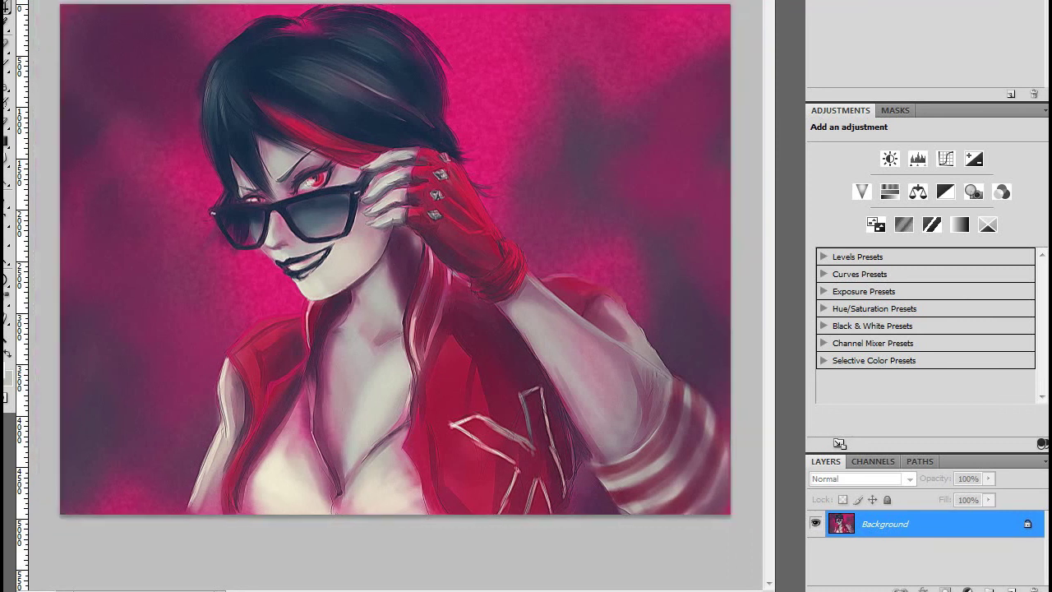